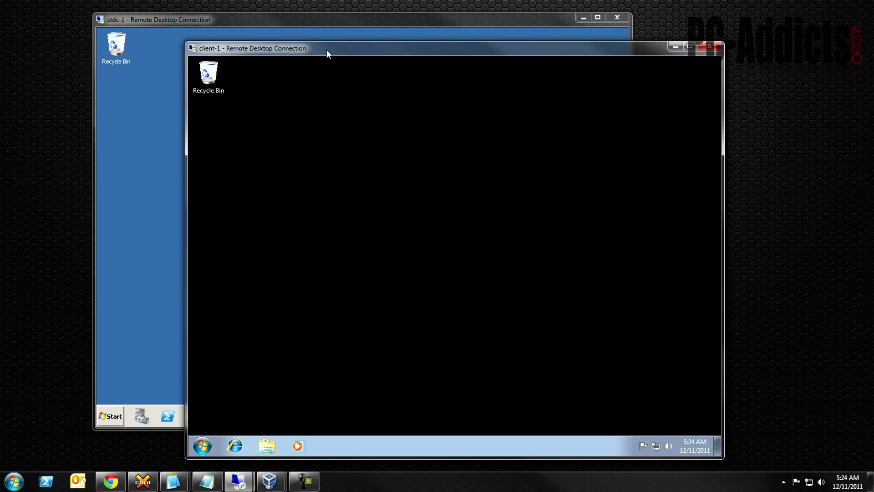
# Step: Confirm Client-1 is running in VirtualBox Manager, then arrange the client-1 and stdc-1 remote desktops side by side
pyautogui.moveTo(272, 480)
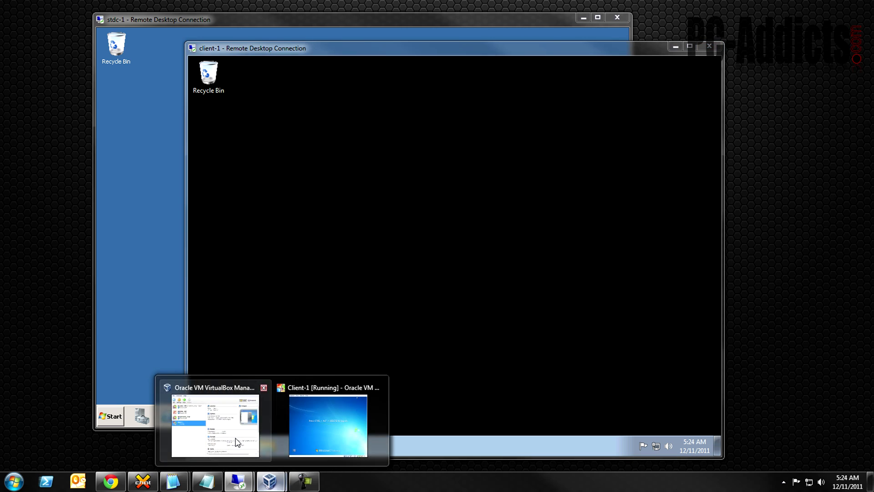
pyautogui.click(237, 442)
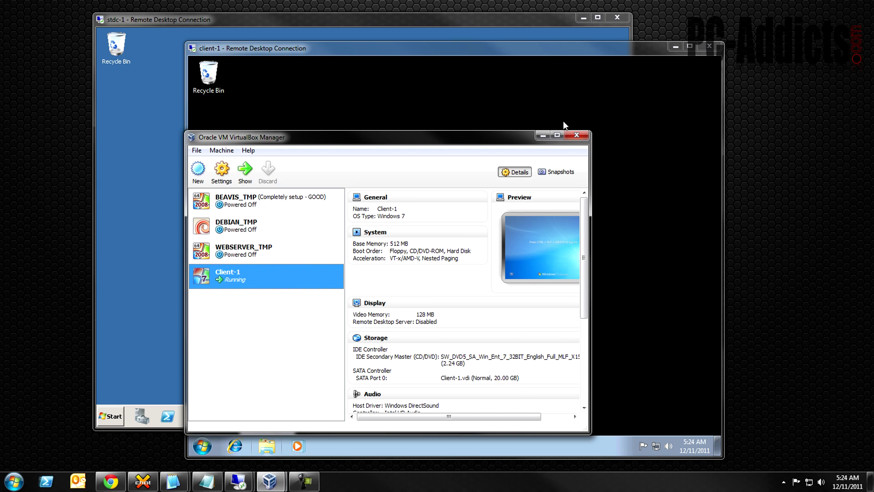
pyautogui.click(543, 135)
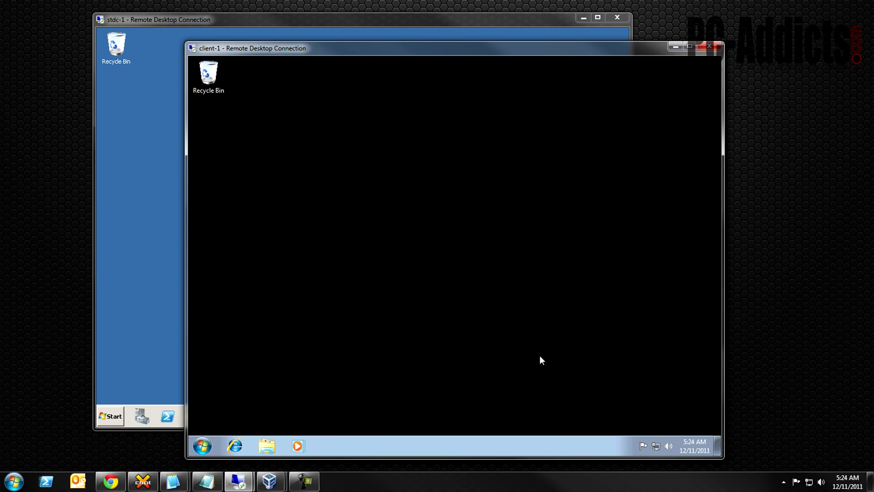
pyautogui.moveTo(554, 54); pyautogui.dragTo(571, 56)
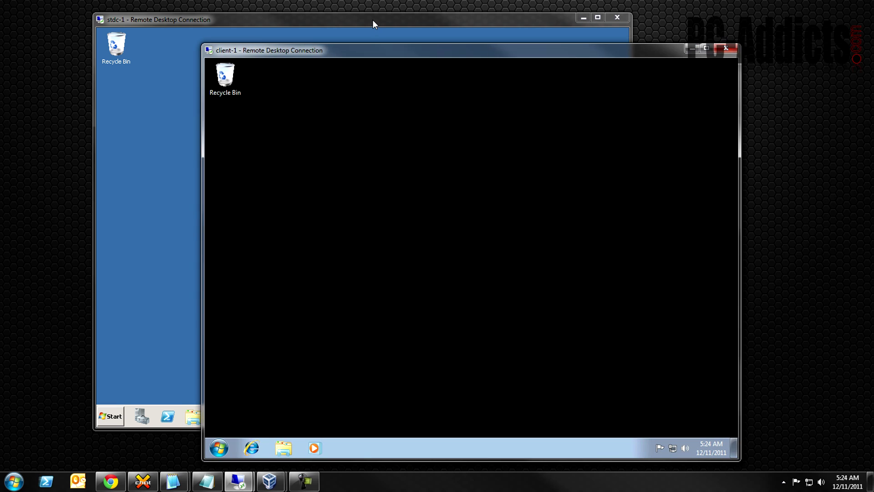
pyautogui.click(372, 20)
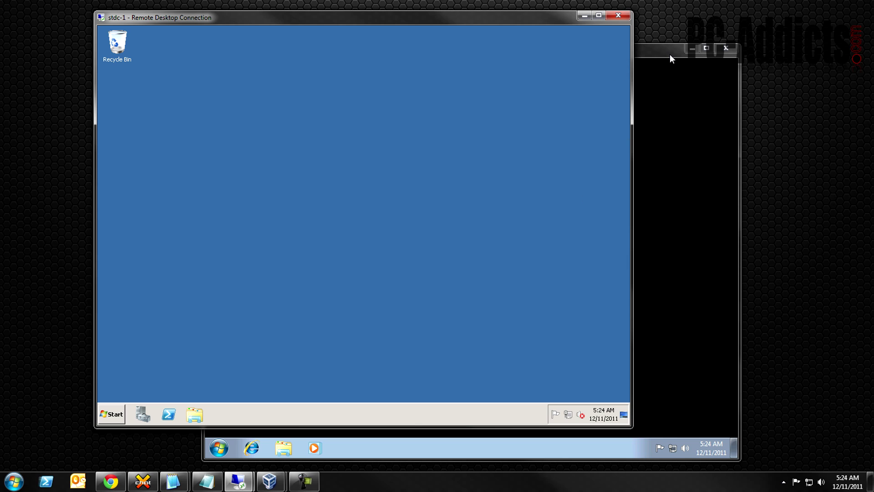
# Step: Rearrange the stdc-1 and client-1 remote desktop windows and make stdc-1 active
pyautogui.moveTo(438, 17); pyautogui.dragTo(470, 22)
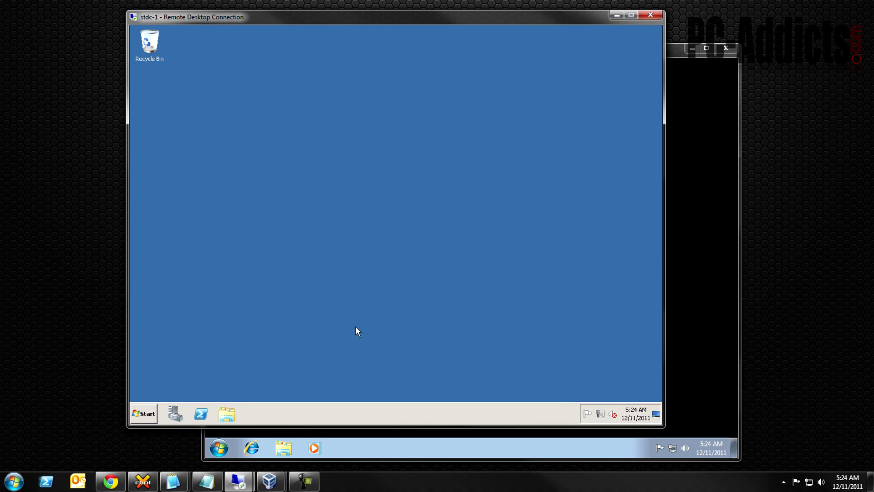
pyautogui.click(695, 333)
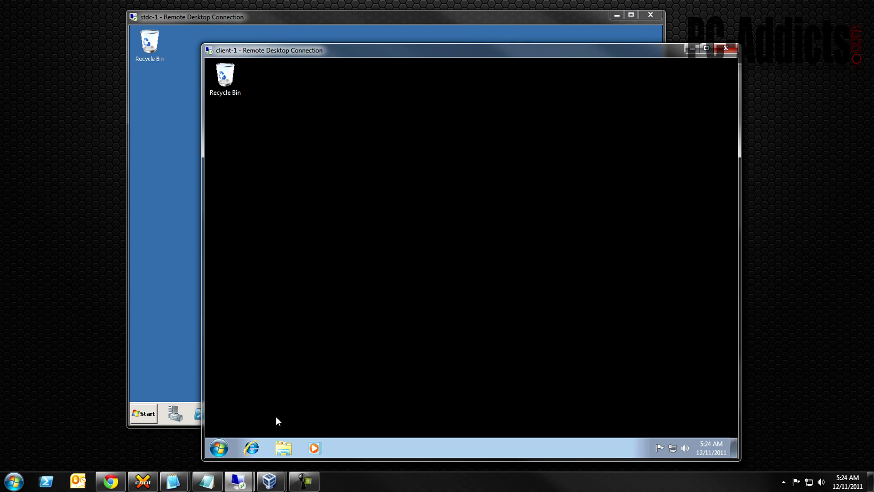
pyautogui.click(165, 303)
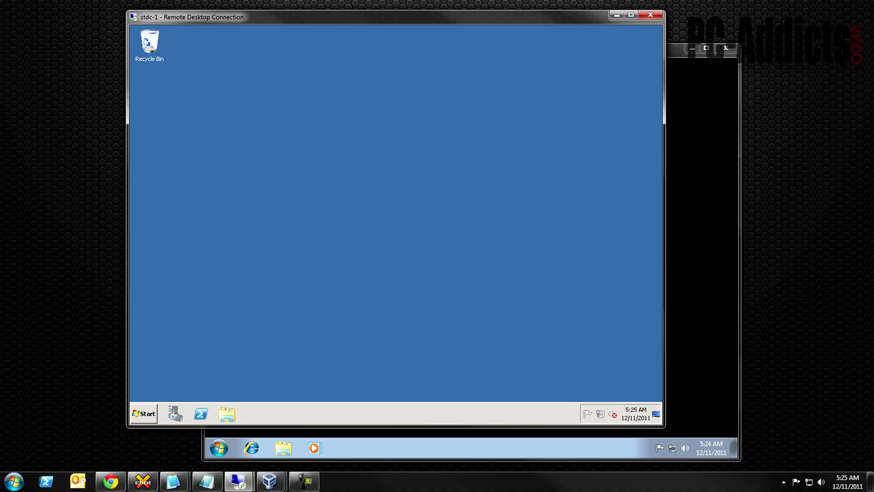
pyautogui.click(278, 313)
# Step: Open Computer on stdc-1 showing Local Disk (C:), RAID1 (R:) and the DVD drive, then return to client-1
pyautogui.click(146, 415)
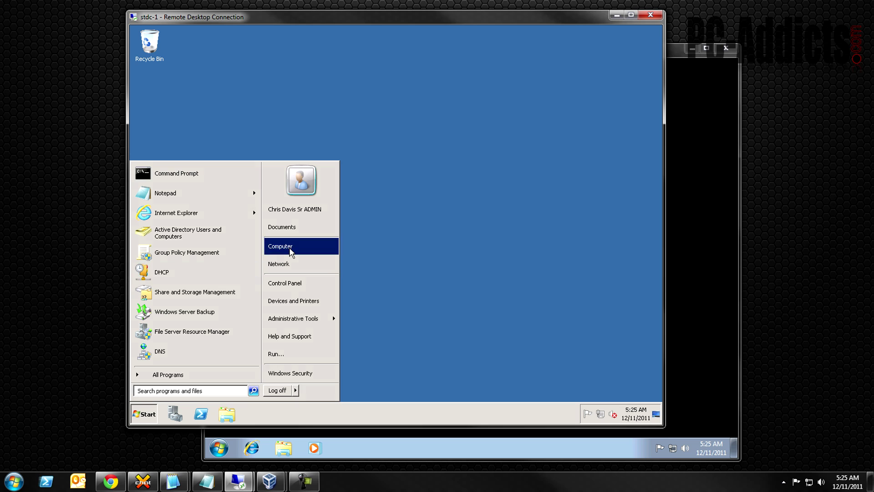
pyautogui.click(289, 250)
pyautogui.moveTo(436, 36); pyautogui.dragTo(463, 63)
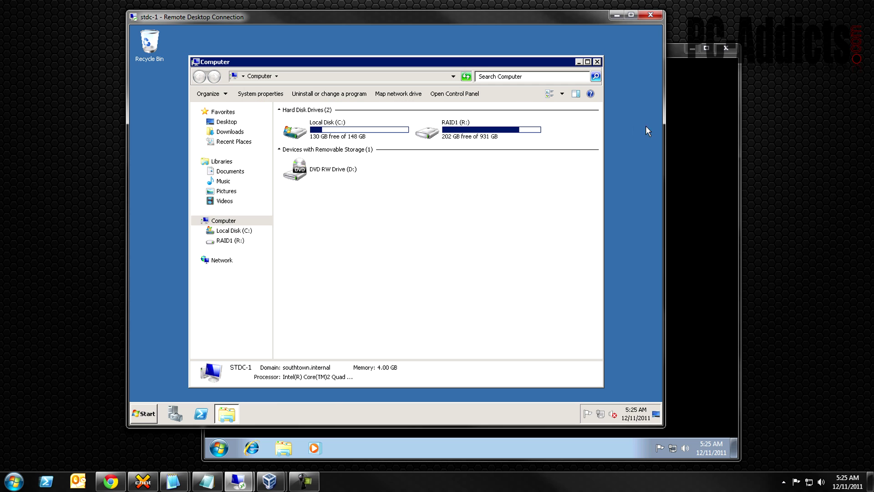
pyautogui.click(680, 136)
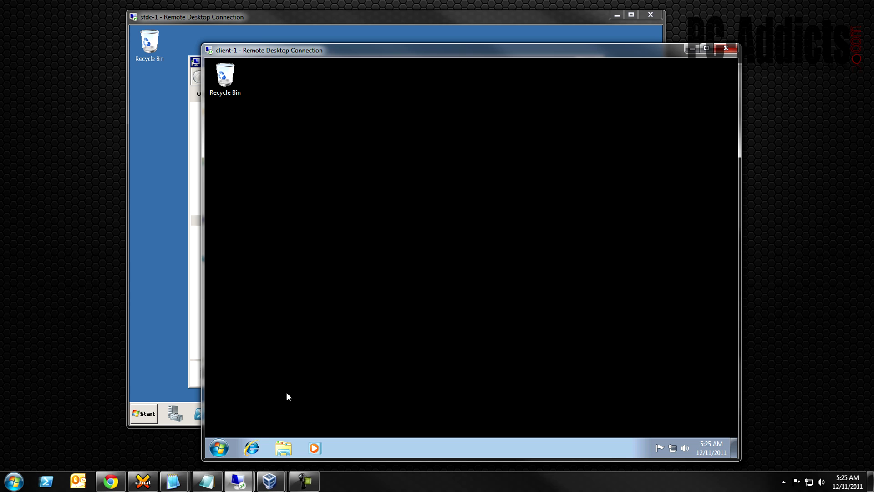
pyautogui.click(223, 448)
pyautogui.click(357, 301)
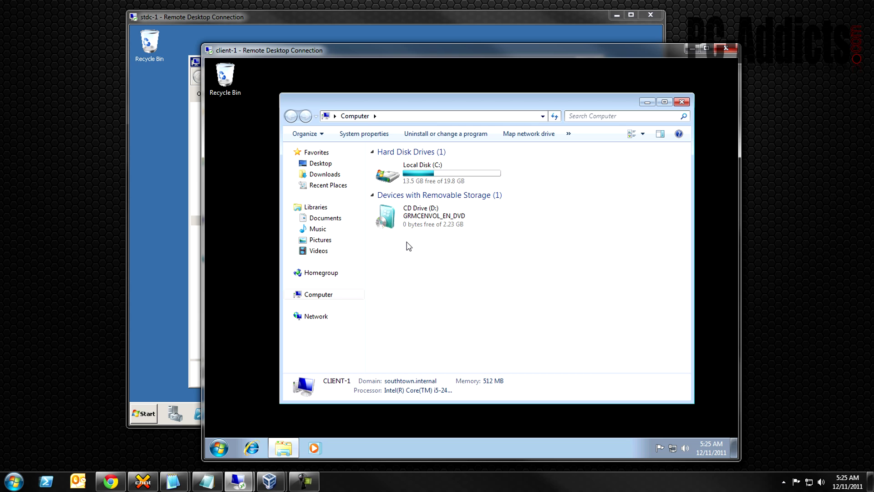
pyautogui.click(14, 481)
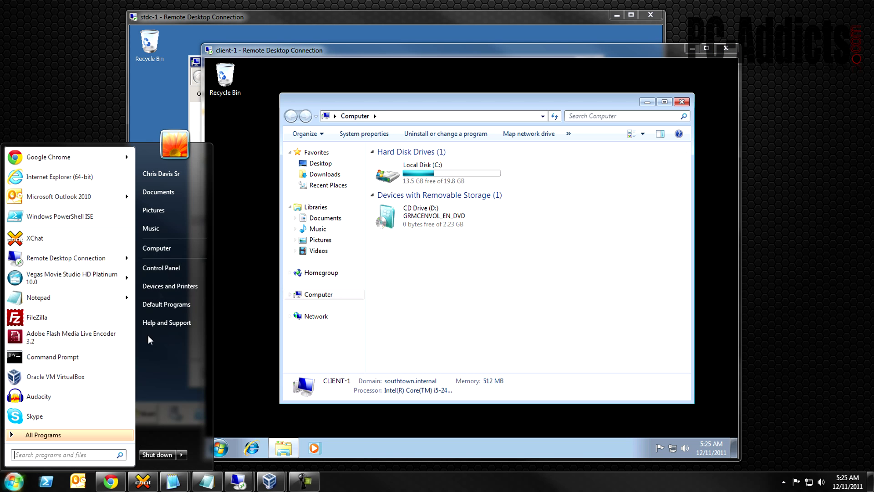
pyautogui.click(161, 243)
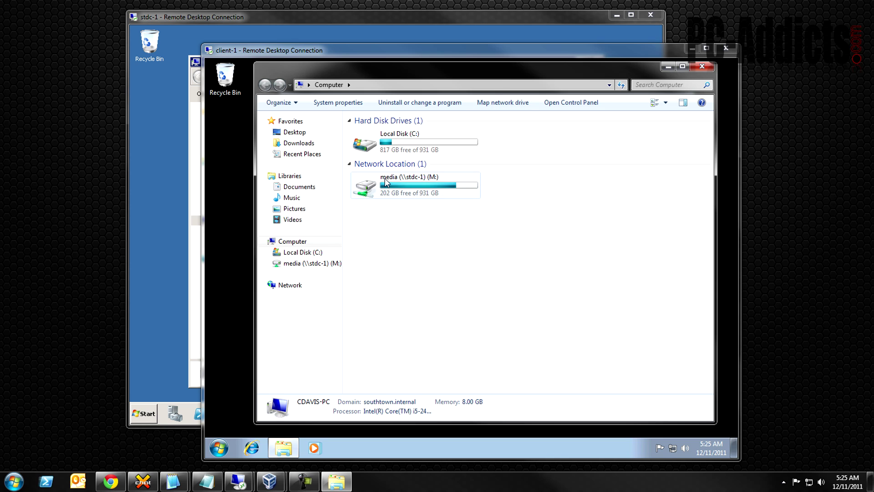
pyautogui.moveTo(396, 182)
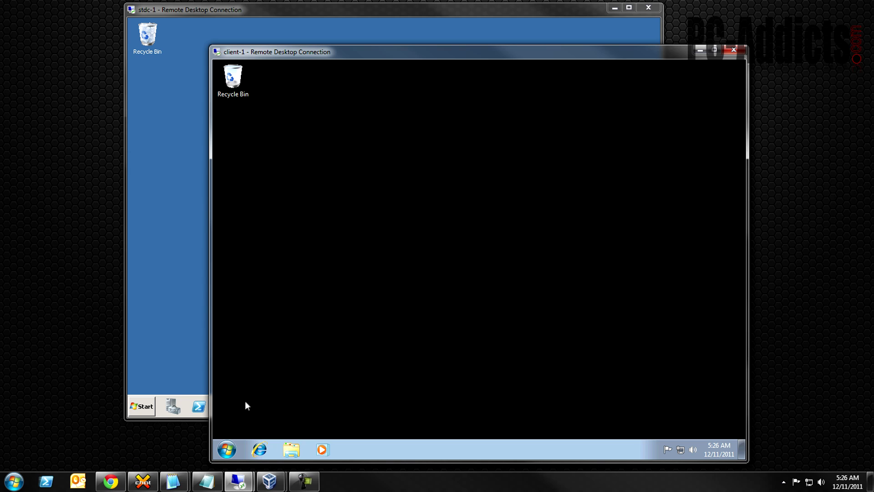
# Step: On the stdc-1 server, browse to the R:\files\media folder
pyautogui.click(186, 311)
pyautogui.click(142, 406)
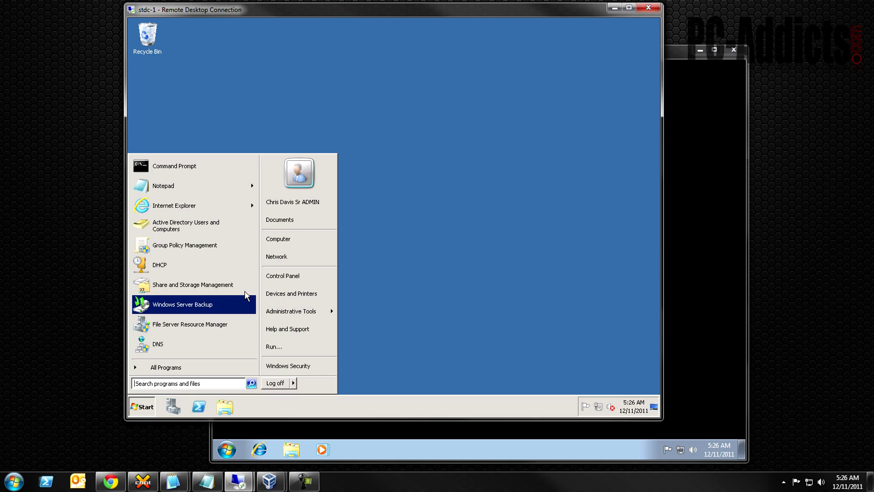
pyautogui.click(285, 239)
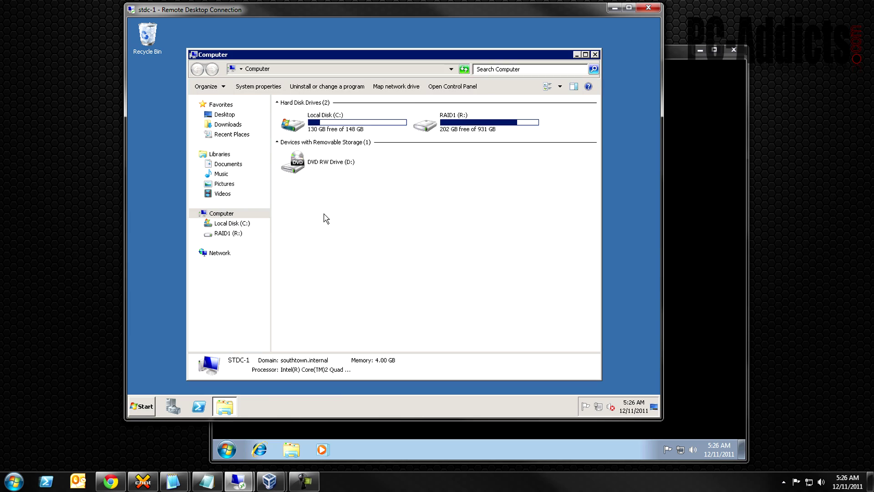
pyautogui.doubleClick(475, 122)
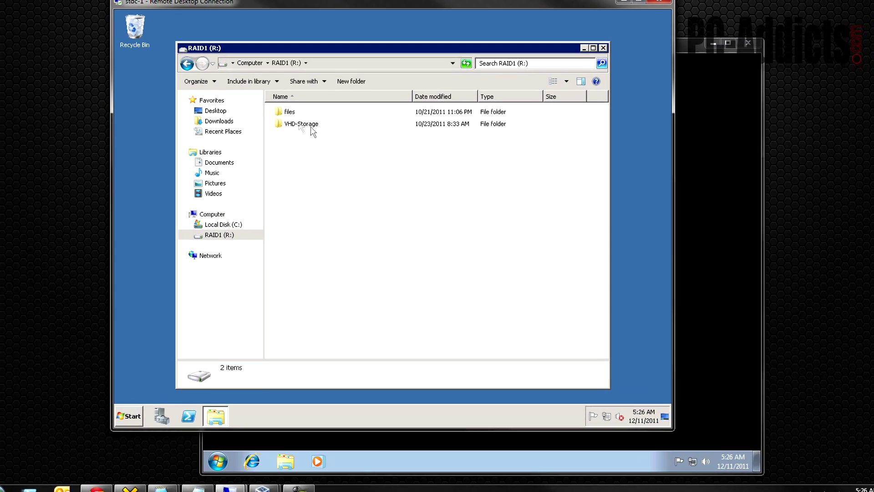
pyautogui.doubleClick(290, 113)
pyautogui.click(292, 135)
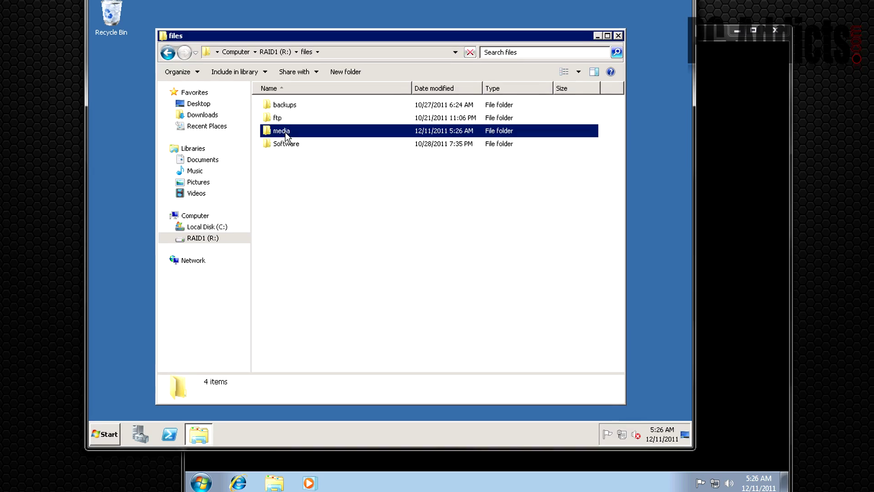
pyautogui.doubleClick(287, 137)
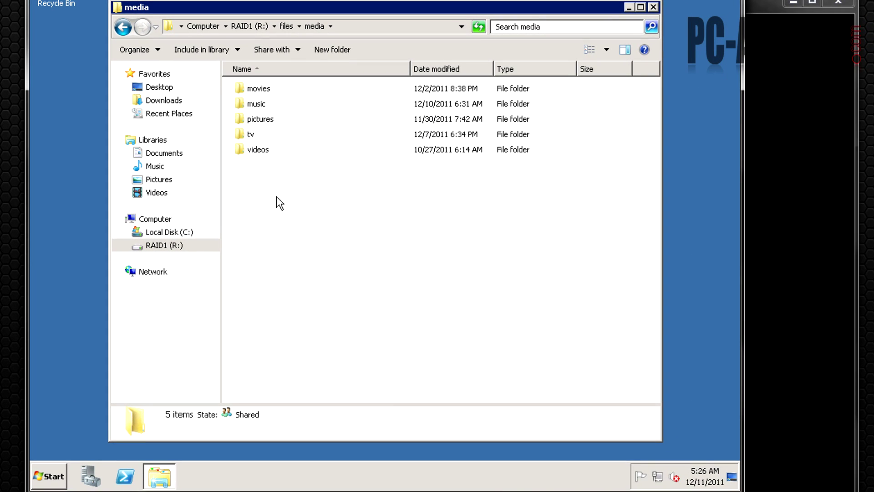
# Step: Dismiss the media folder's New menu without creating anything
pyautogui.rightClick(270, 219)
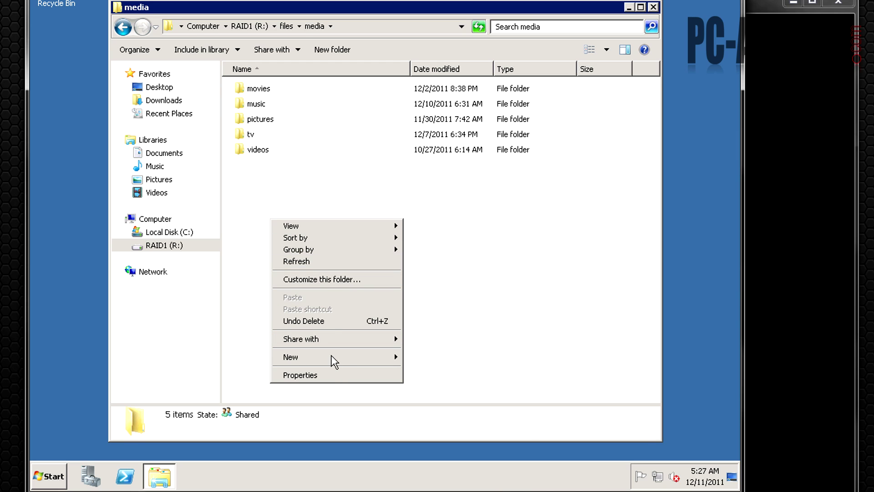
pyautogui.moveTo(332, 356)
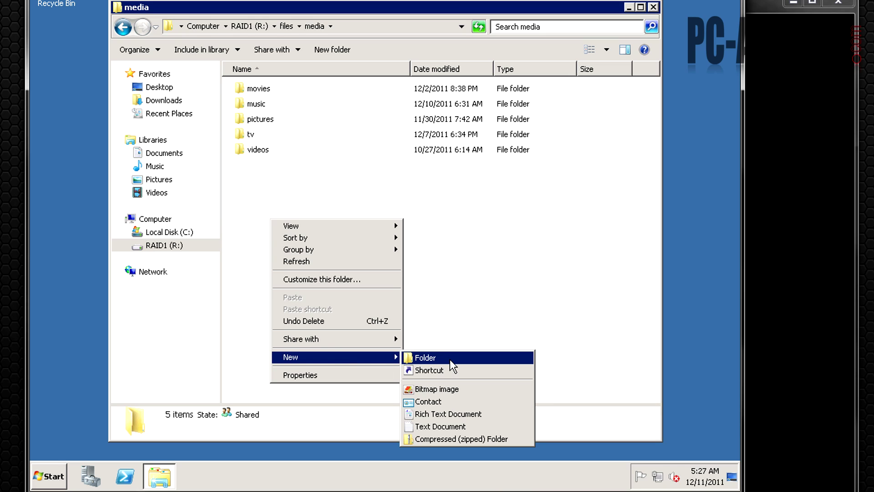
pyautogui.click(432, 246)
# Step: Close the media window and launch Share and Storage Management from Administrative Tools
pyautogui.click(653, 6)
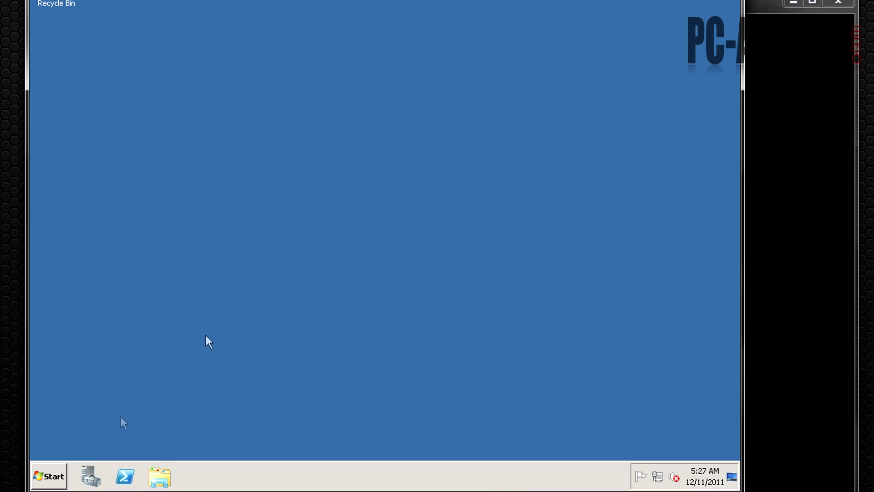
pyautogui.click(48, 477)
pyautogui.moveTo(265, 351)
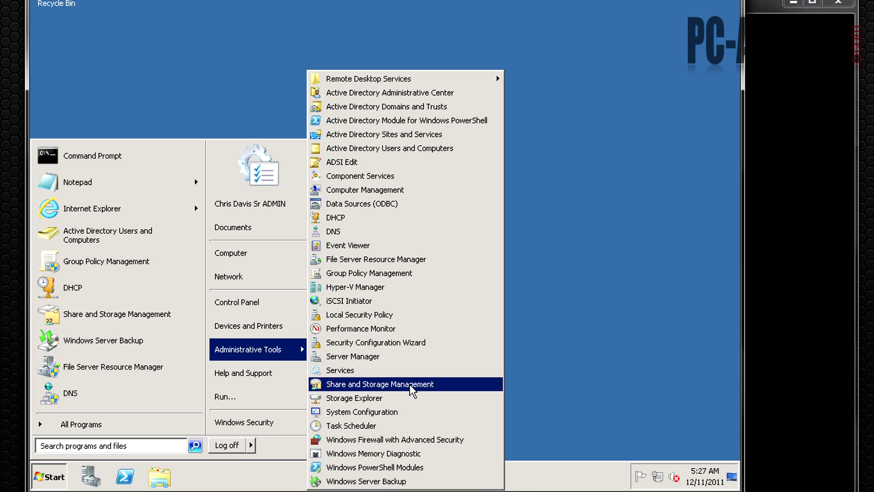
pyautogui.click(411, 387)
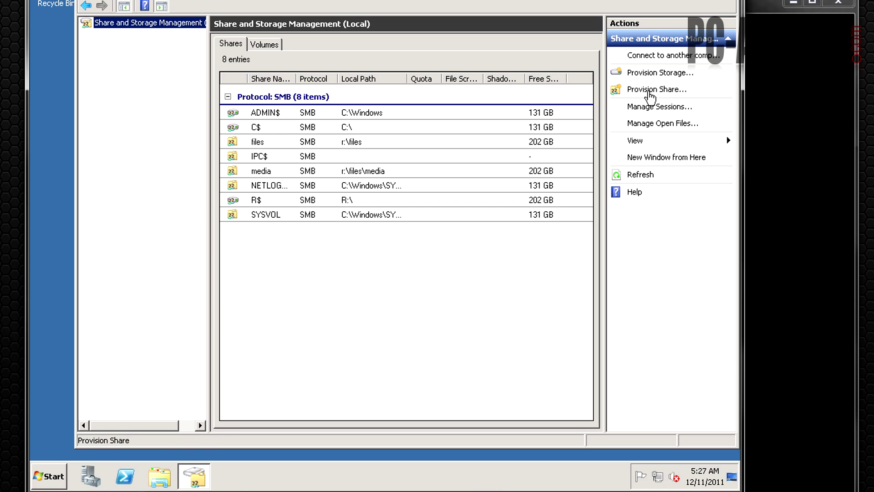
# Step: Start provisioning a shared folder and browse to r$ > files > media as its parent
pyautogui.click(645, 90)
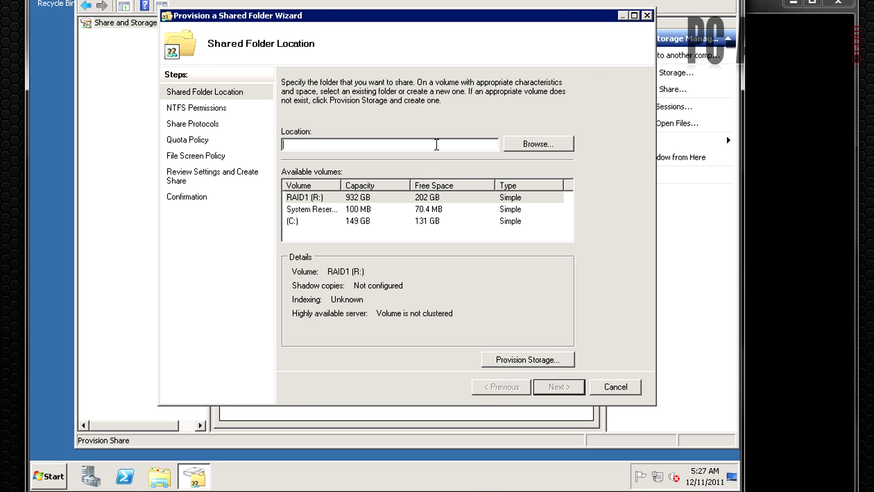
pyautogui.click(515, 144)
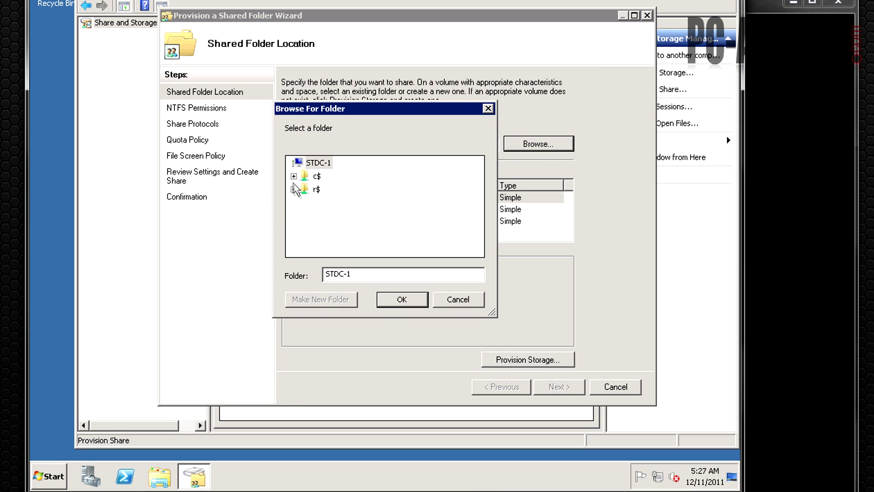
pyautogui.click(294, 190)
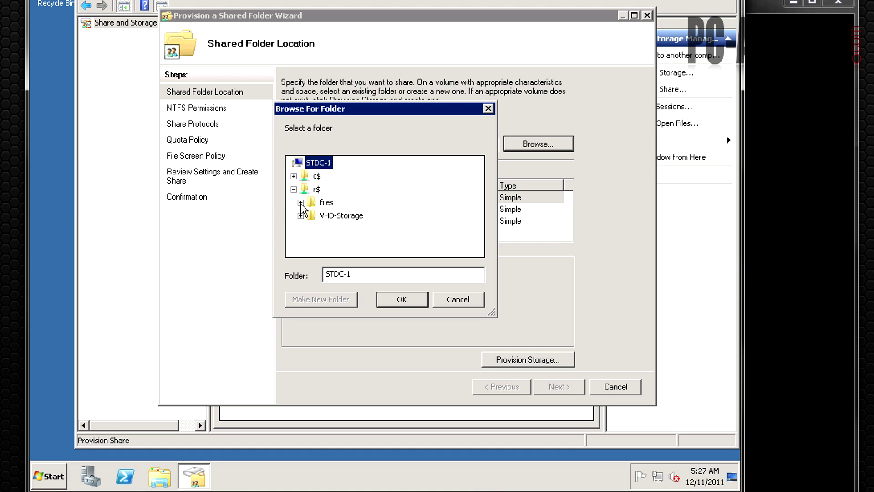
pyautogui.click(300, 202)
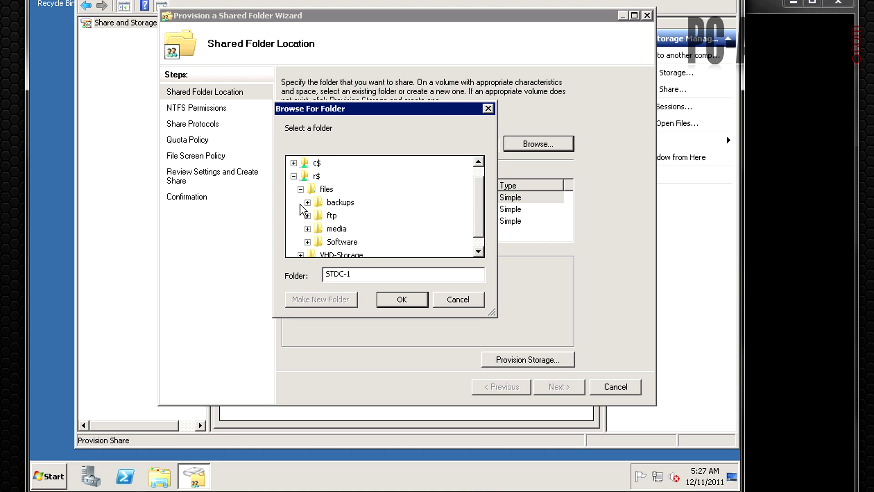
pyautogui.click(307, 229)
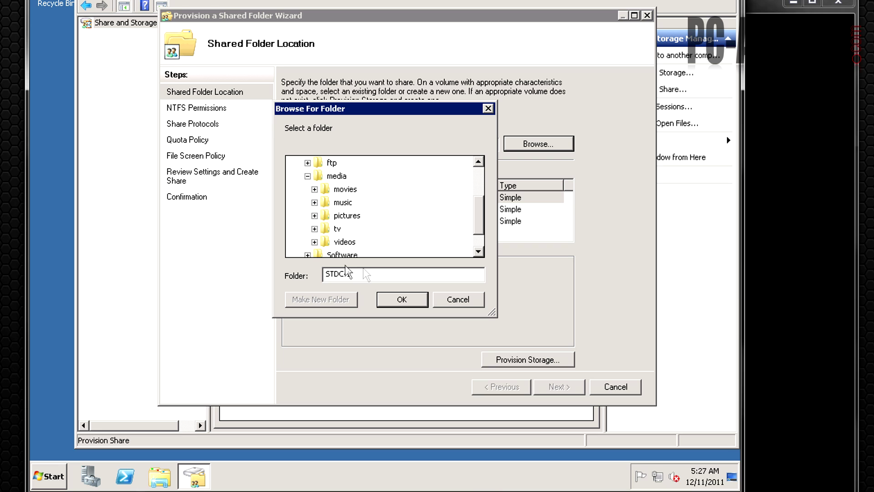
pyautogui.click(337, 175)
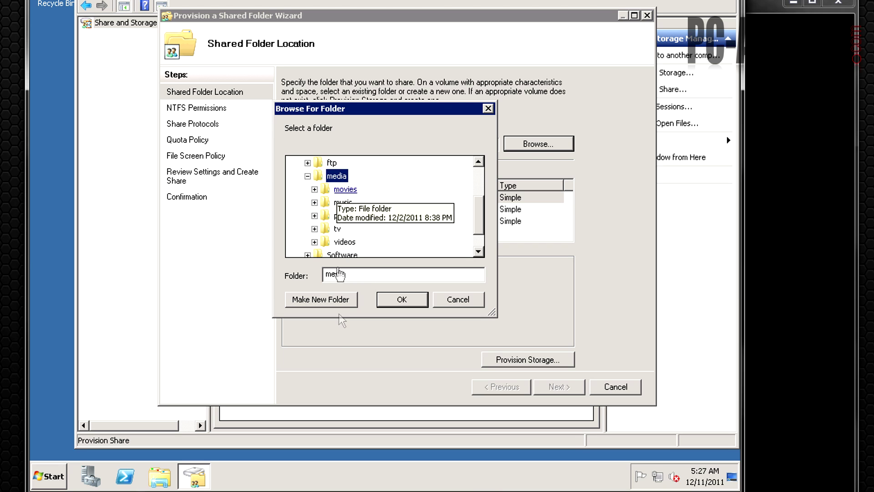
# Step: Create the new folder SharedDocs under media as the share location and continue
pyautogui.click(335, 302)
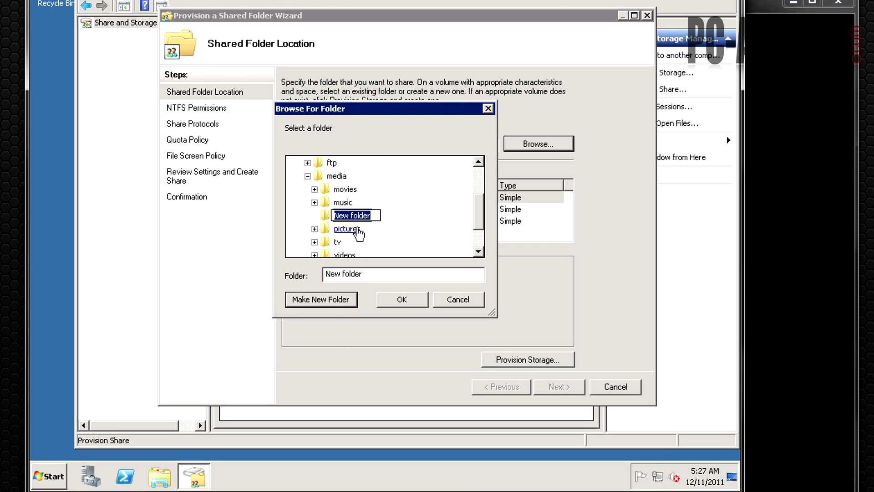
pyautogui.write('SharedDocw')
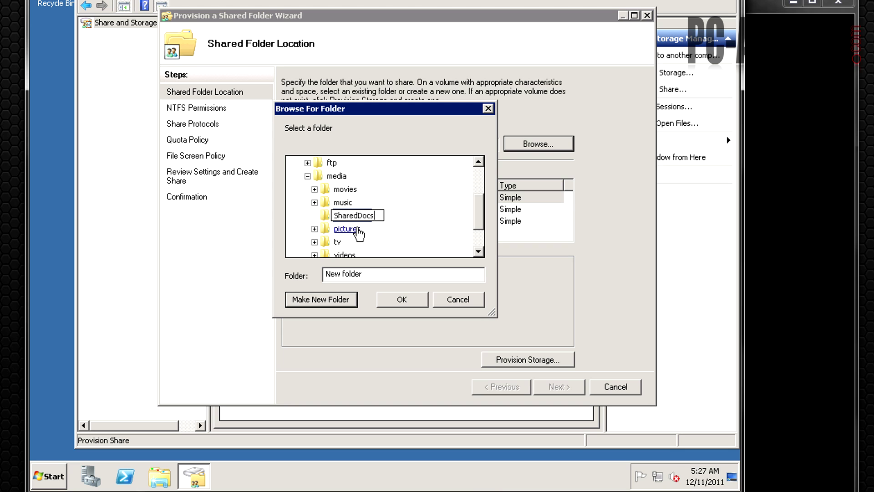
pyautogui.click(405, 299)
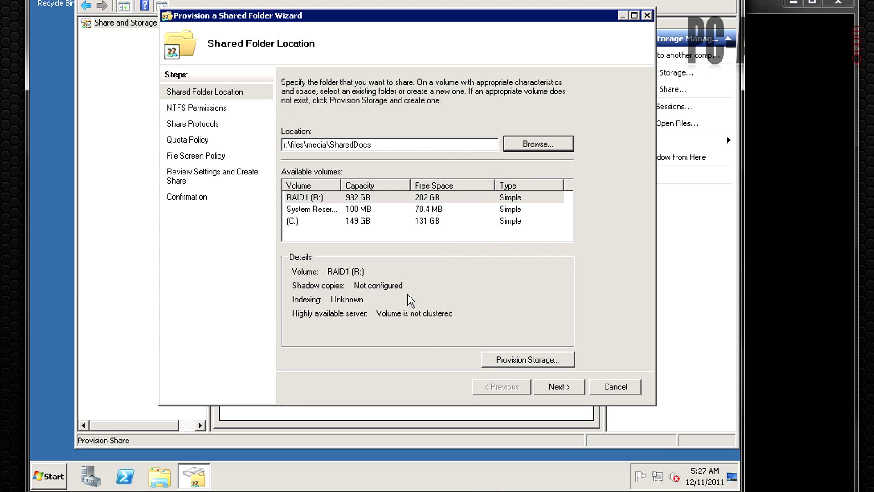
pyautogui.click(559, 393)
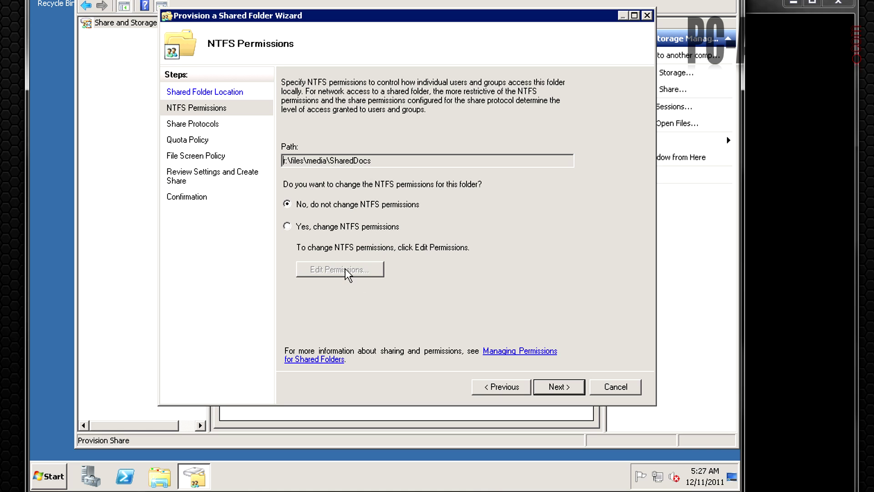
# Step: Leave NTFS permissions unchanged, keep share name SharedDocs, and accept default SMB settings
pyautogui.click(559, 387)
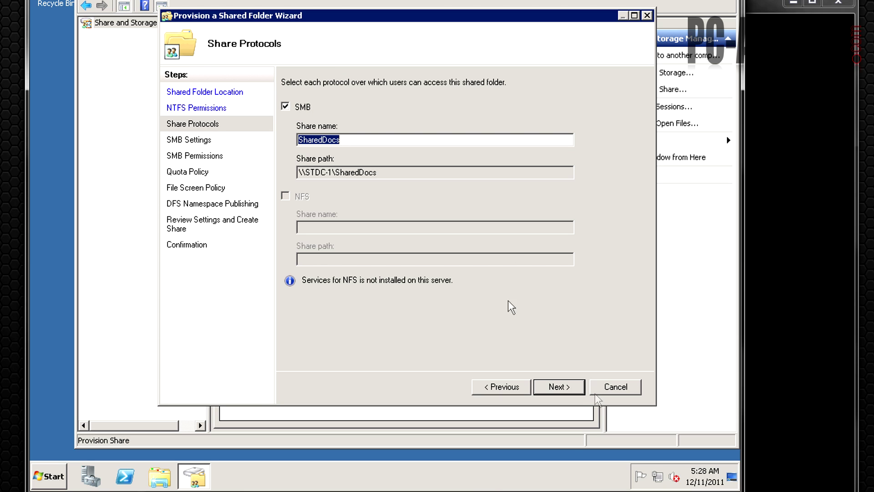
pyautogui.click(562, 389)
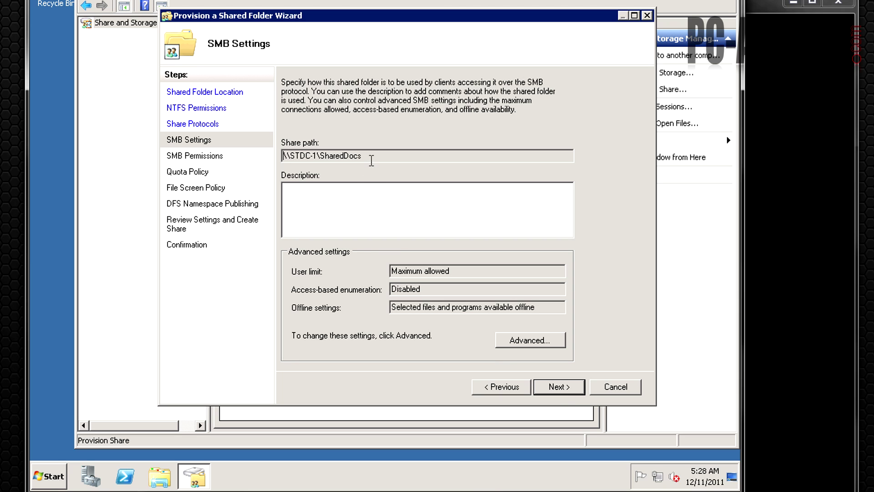
pyautogui.click(565, 389)
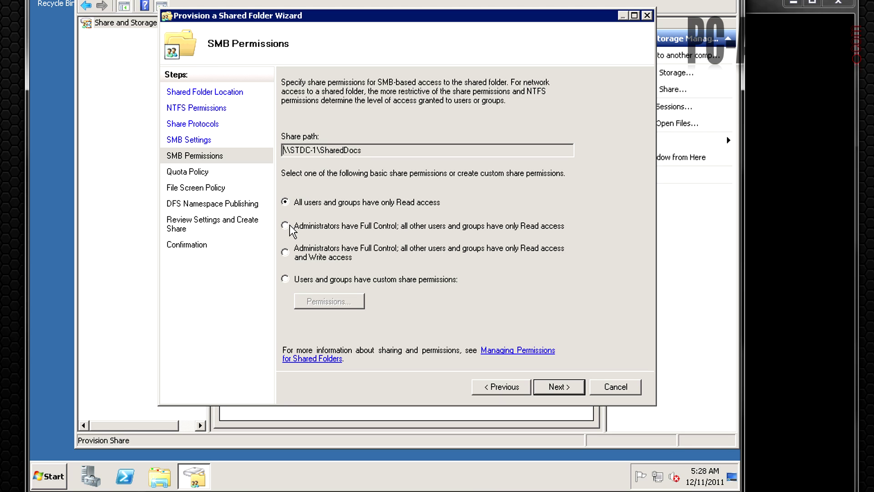
# Step: Give administrators full control and others read-only, skip quota, file screen and DFS, and create SharedDocs
pyautogui.click(285, 226)
pyautogui.click(559, 387)
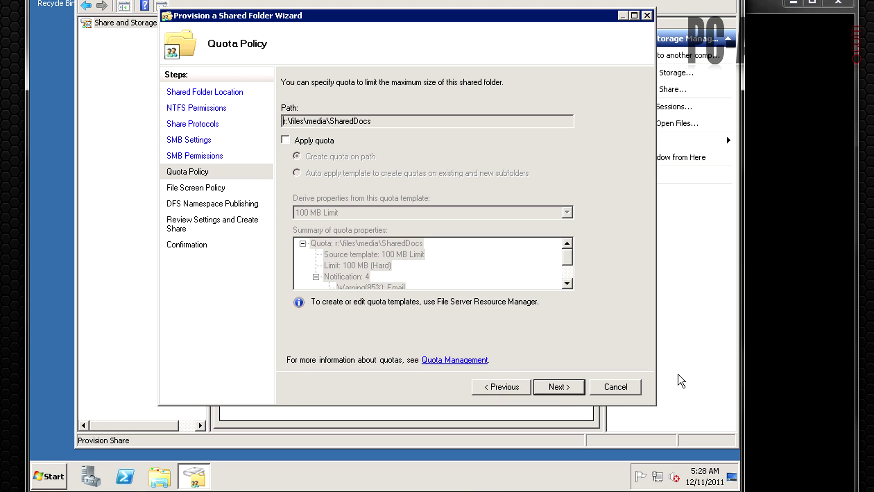
pyautogui.click(584, 388)
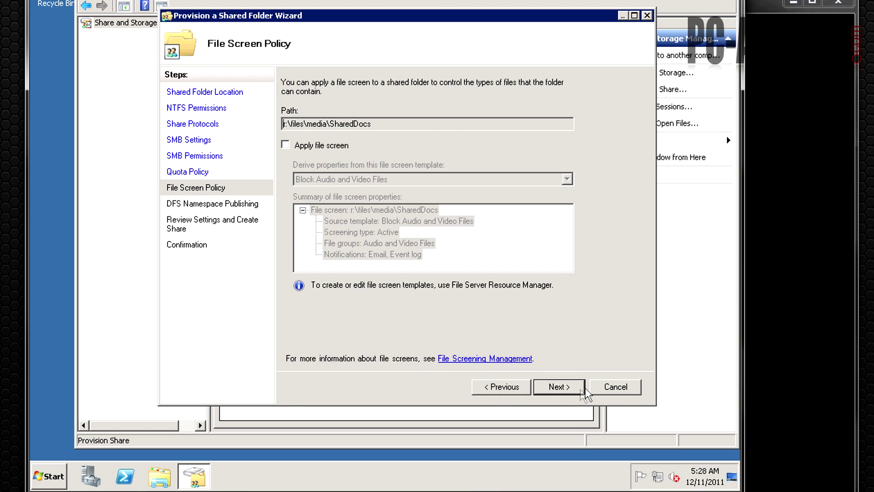
pyautogui.click(578, 390)
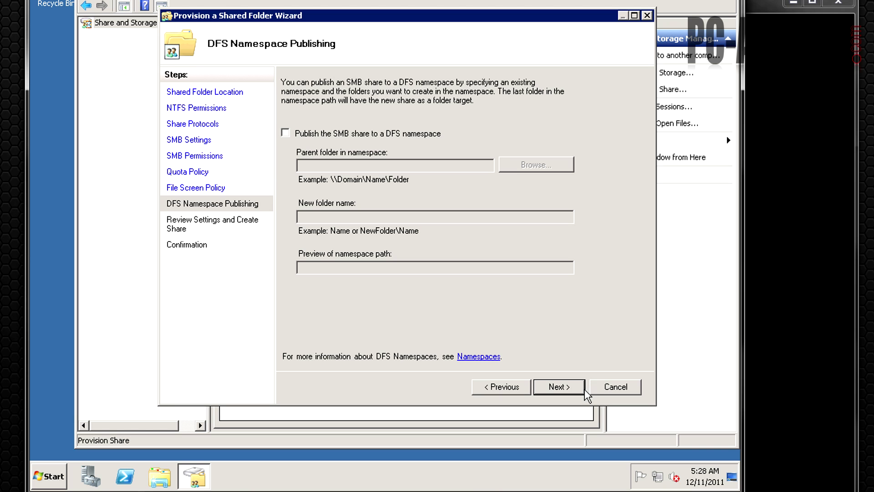
pyautogui.click(580, 391)
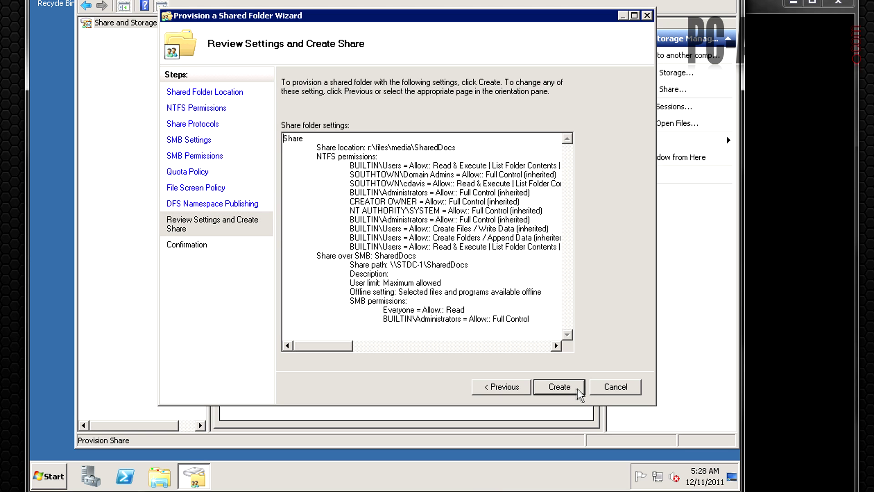
pyautogui.click(581, 391)
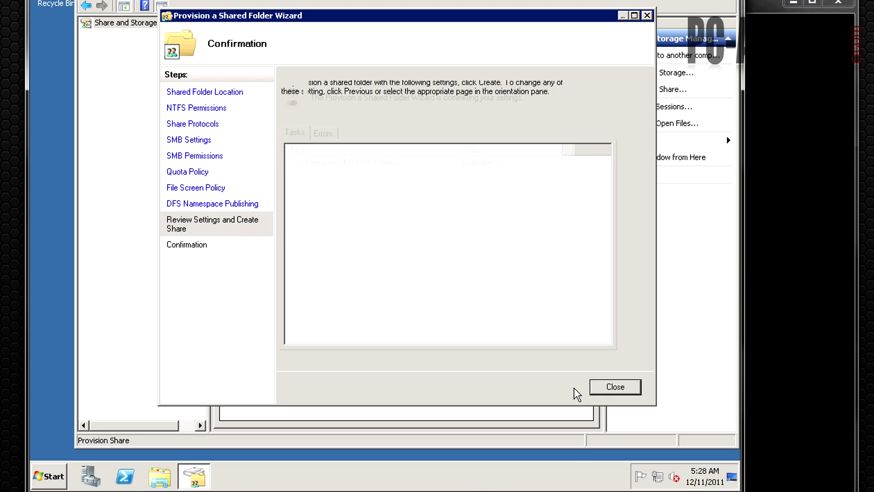
# Step: Close the wizard, select the SharedDocs share in the list, and switch to client-1
pyautogui.click(625, 387)
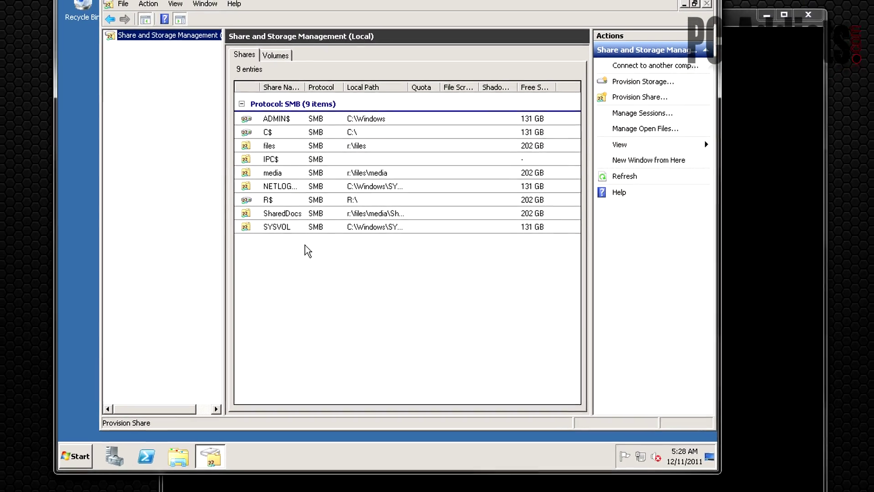
pyautogui.click(376, 213)
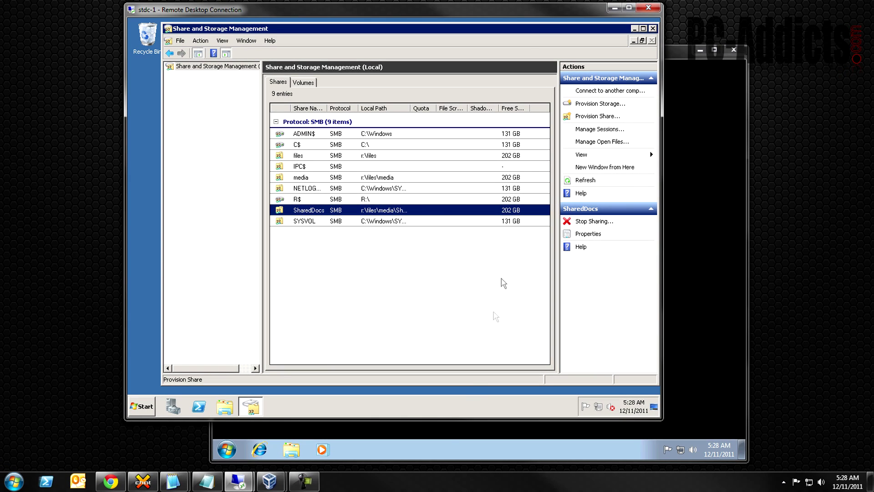
pyautogui.click(448, 433)
pyautogui.click(227, 450)
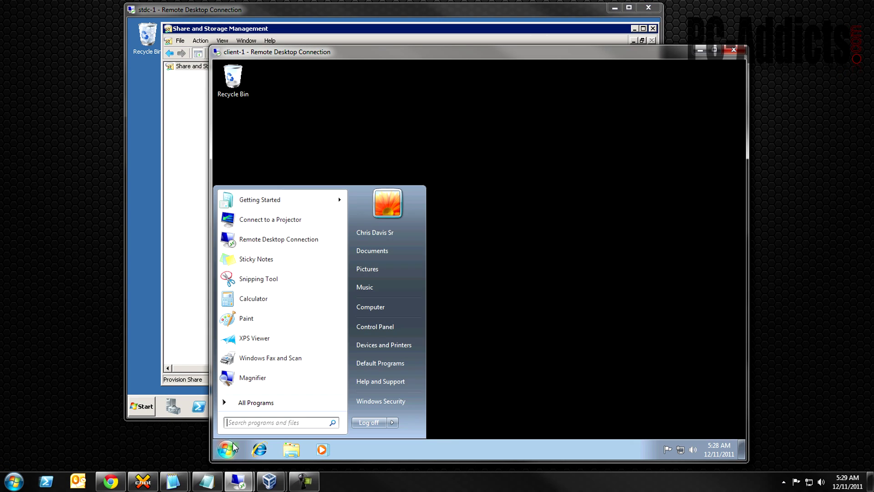
pyautogui.write('\\')
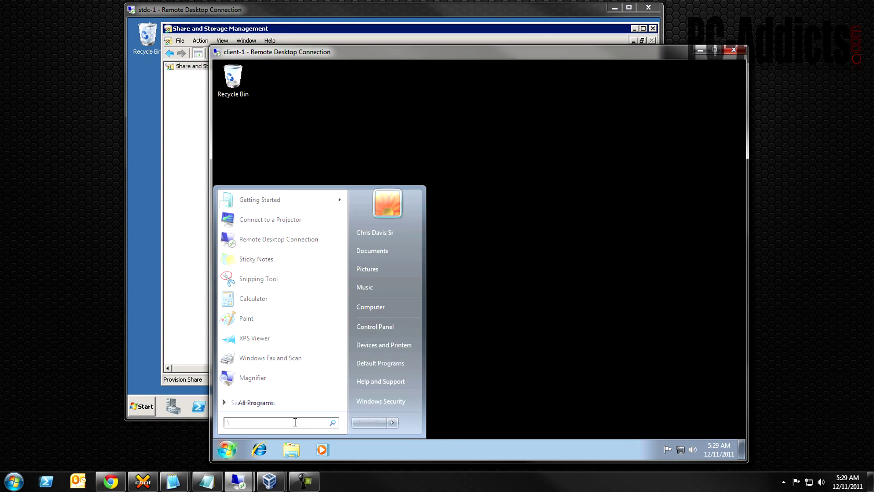
pyautogui.write('stdc-1\\')
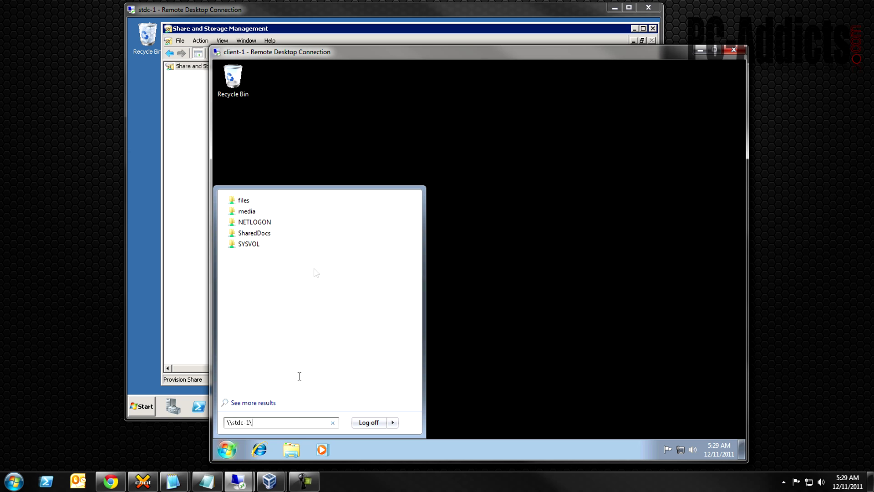
pyautogui.click(255, 233)
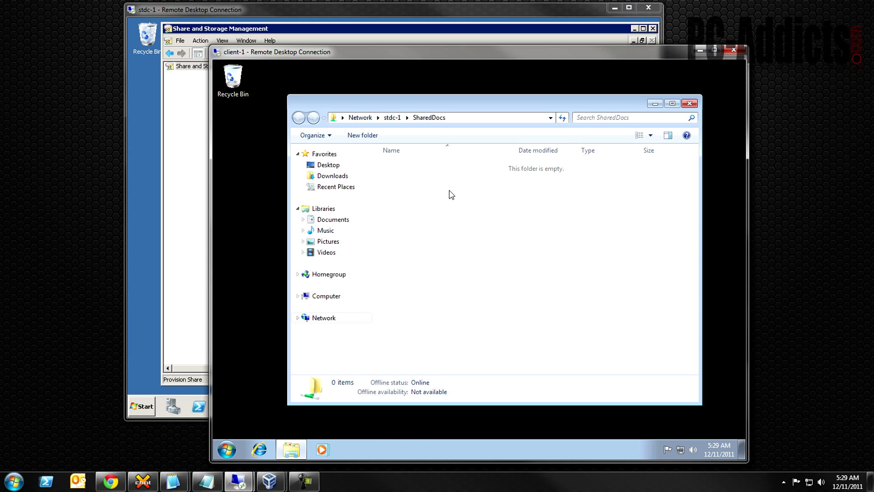
pyautogui.rightClick(437, 253)
pyautogui.moveTo(475, 353)
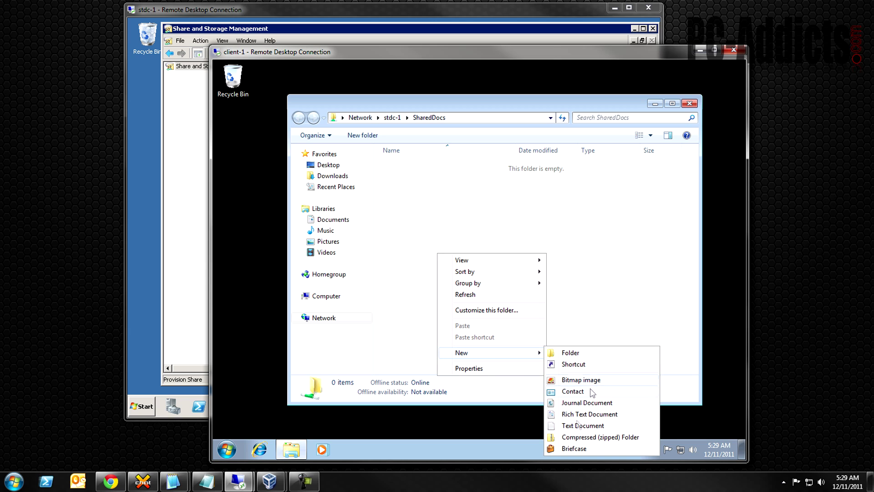
pyautogui.click(564, 425)
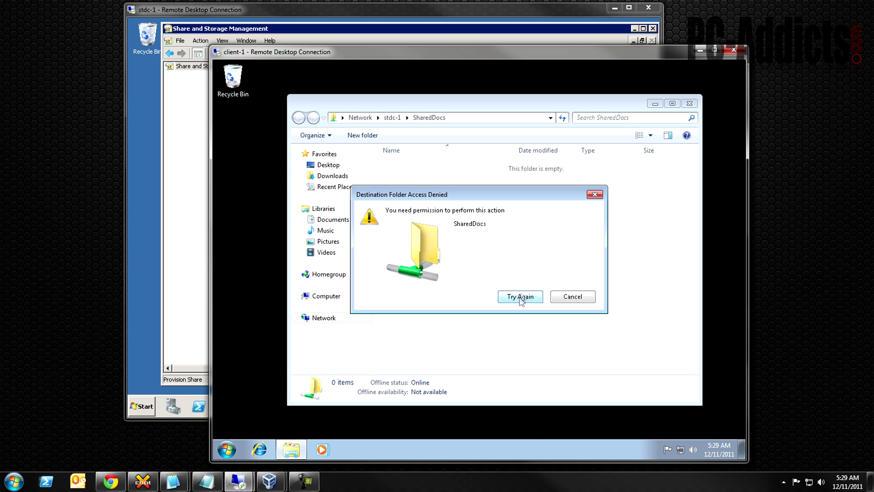
pyautogui.click(587, 297)
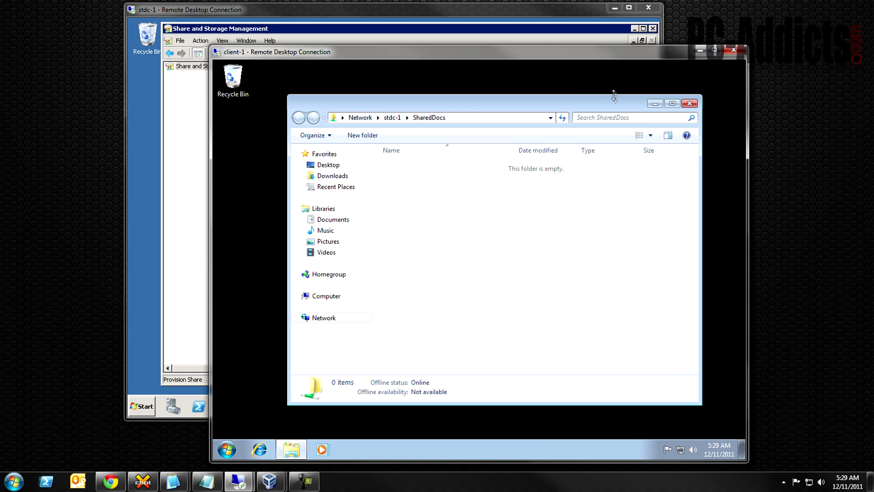
pyautogui.click(688, 104)
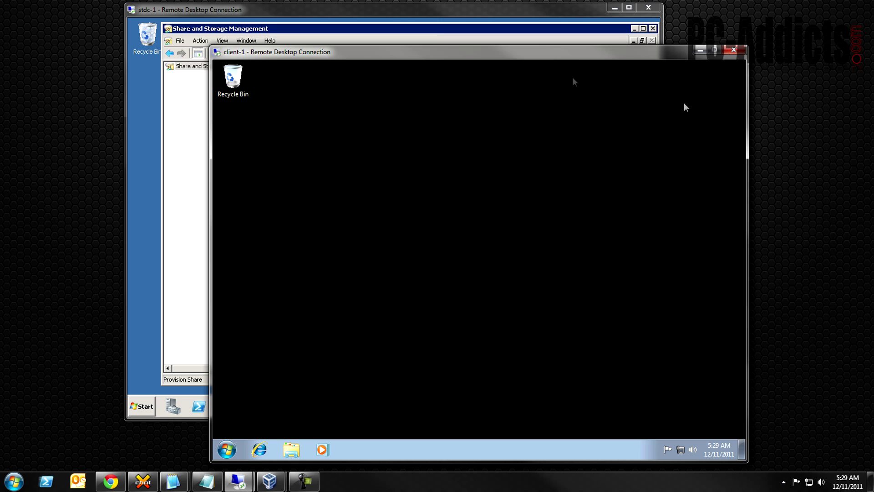
# Step: On stdc-1, close Share and Storage Management and create a new text document on the desktop
pyautogui.click(427, 10)
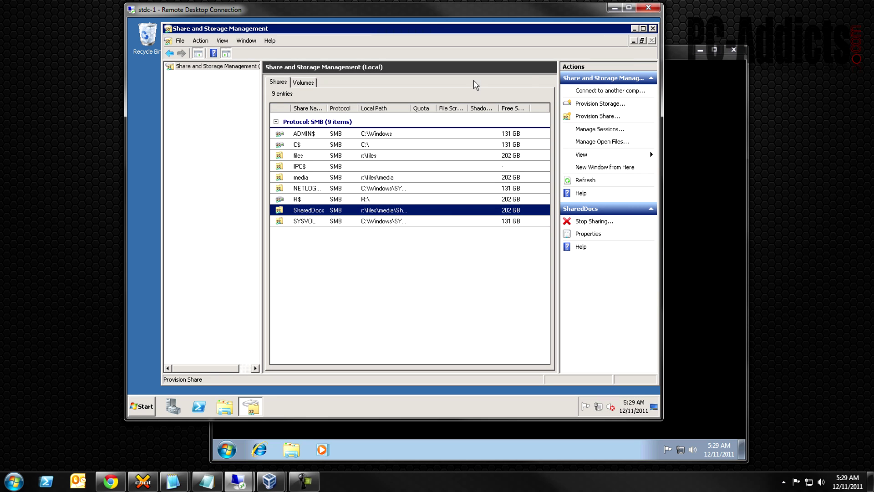
pyautogui.click(653, 29)
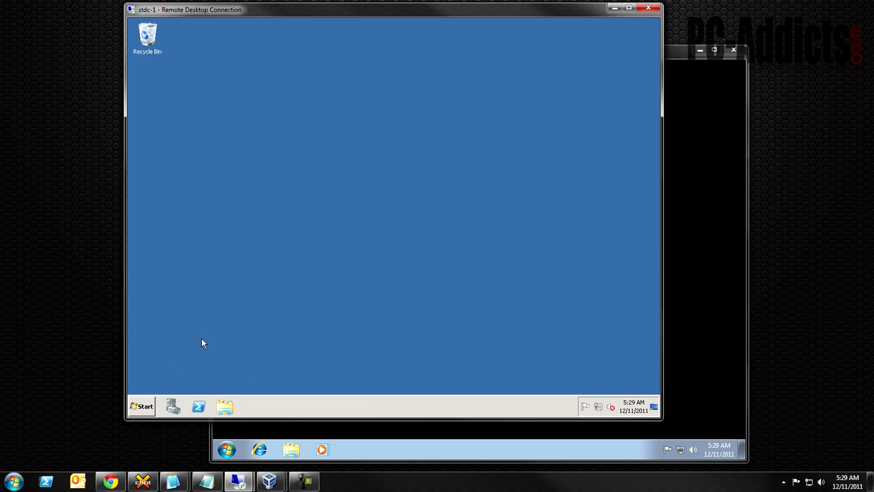
pyautogui.click(143, 406)
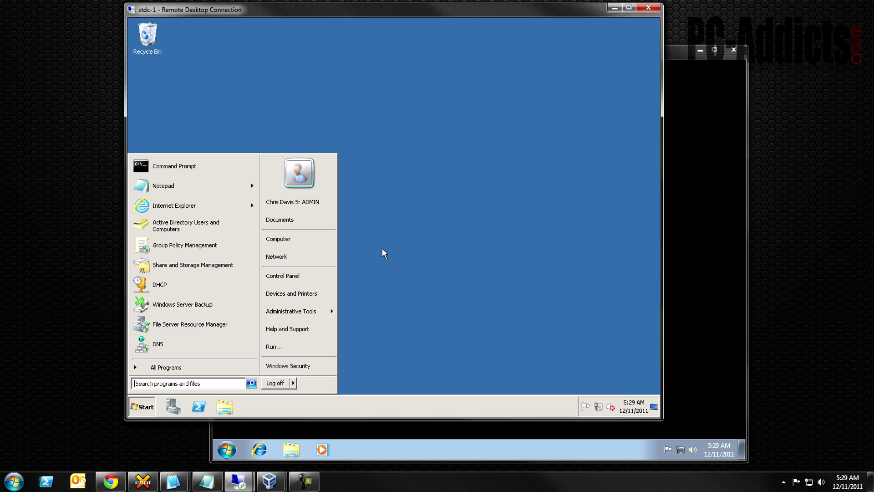
pyautogui.rightClick(382, 249)
pyautogui.moveTo(400, 316)
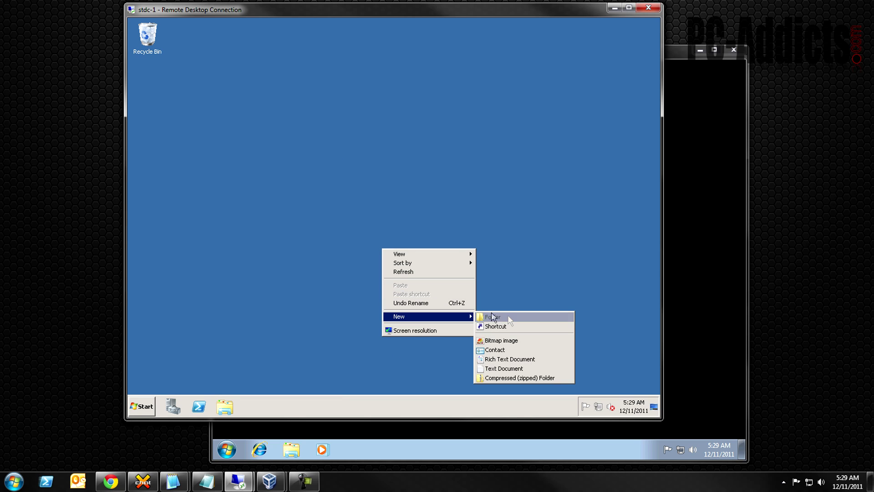
pyautogui.click(505, 368)
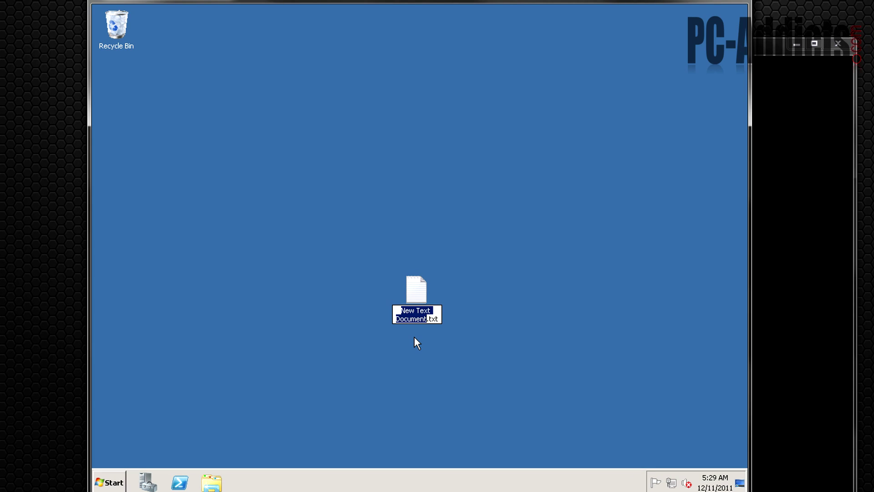
# Step: Rename the document to map_drives.bat, accept the extension change, and place it below the Recycle Bin
pyautogui.write('map_drvi')
pyautogui.press('BackSpace')
pyautogui.press('BackSpace')
pyautogui.write('ives.ba')
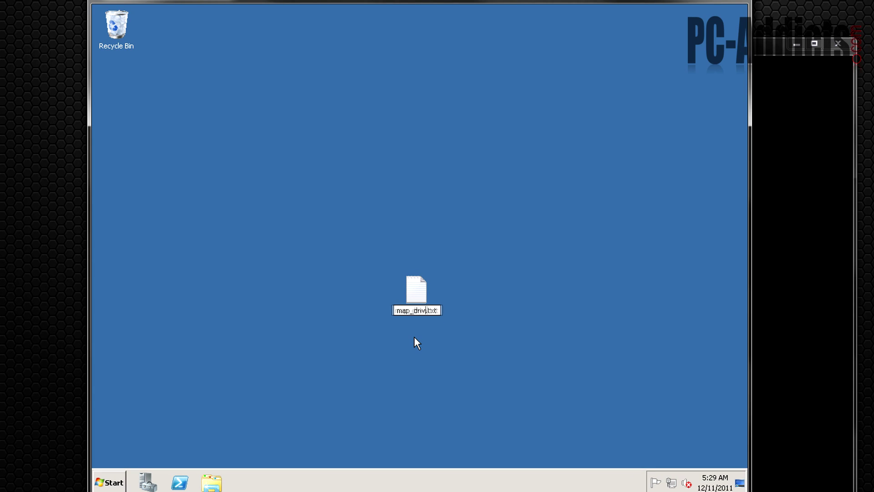
pyautogui.write('t')
pyautogui.press('Delete')
pyautogui.press('Delete')
pyautogui.press('Delete')
pyautogui.press('Delete')
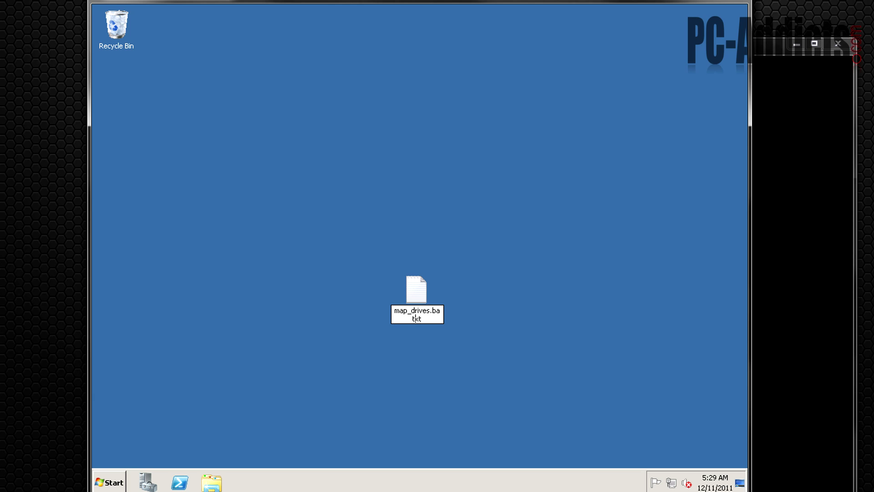
pyautogui.press('Return')
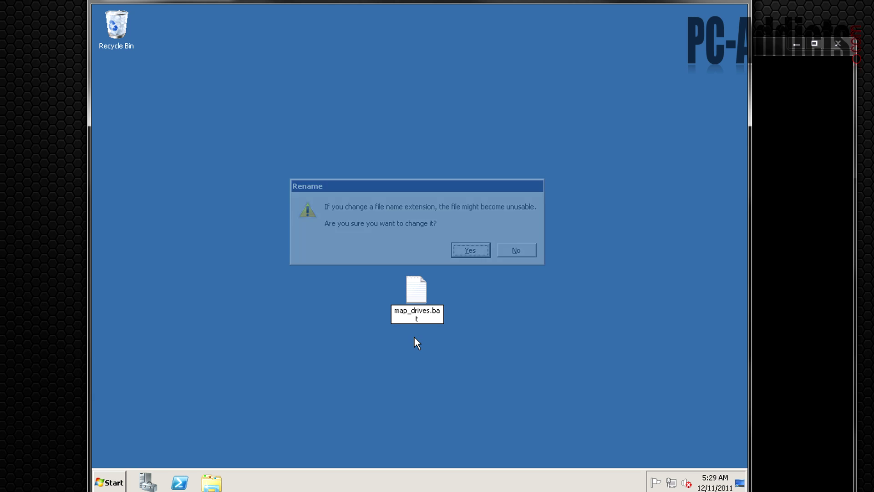
pyautogui.click(476, 251)
pyautogui.moveTo(424, 288); pyautogui.dragTo(111, 84)
# Step: Edit map_drives.bat in Notepad to contain 'net use S: \\stdc-1\SharedDocs', then close Notepad
pyautogui.rightClick(111, 83)
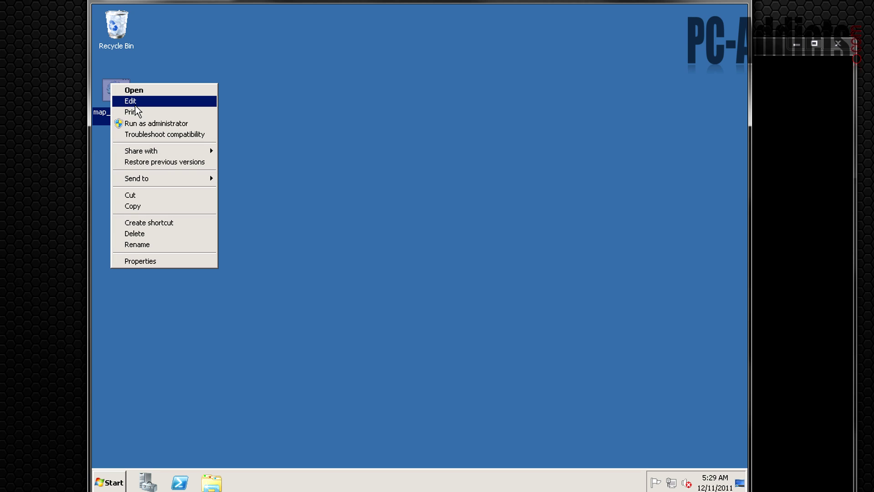
pyautogui.click(135, 104)
pyautogui.moveTo(278, 83); pyautogui.dragTo(308, 85)
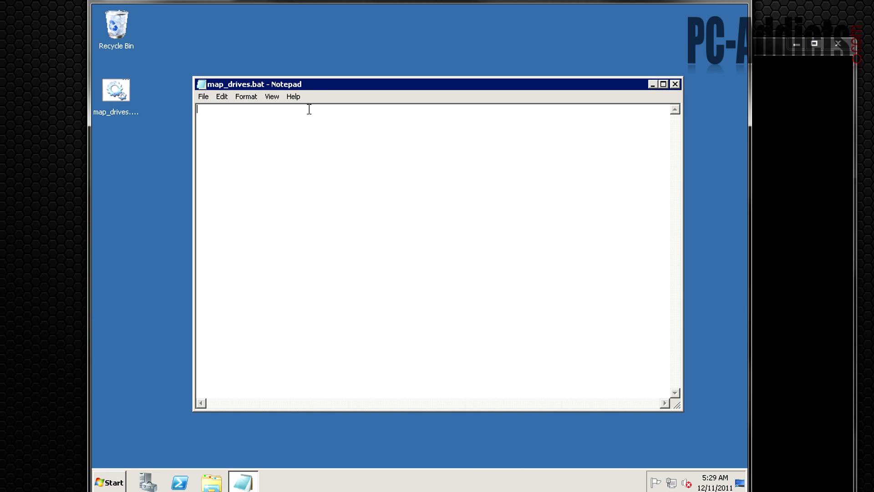
pyautogui.write('net use S: \\\\stdc-1\\Shared D')
pyautogui.press('BackSpace')
pyautogui.press('BackSpace')
pyautogui.write('Docs')
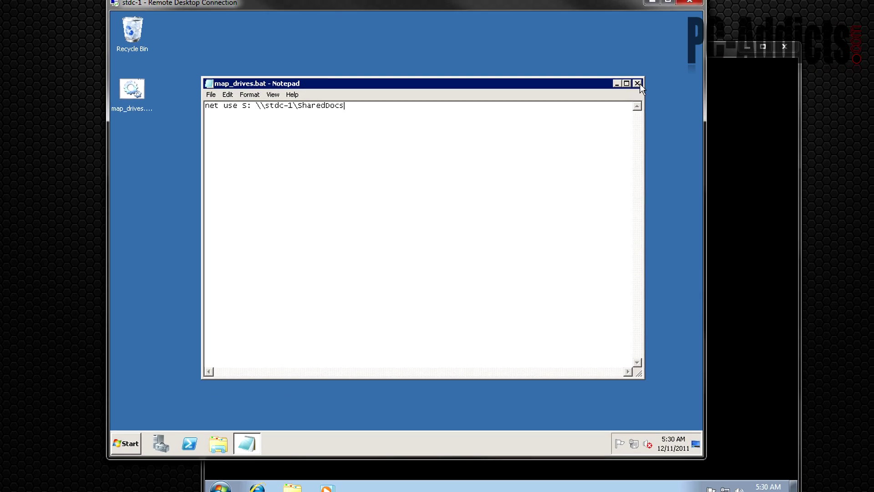
pyautogui.click(638, 84)
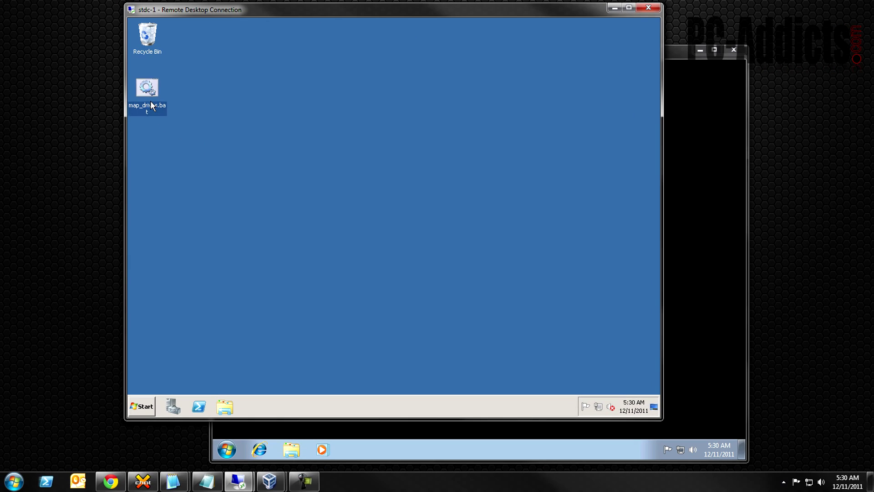
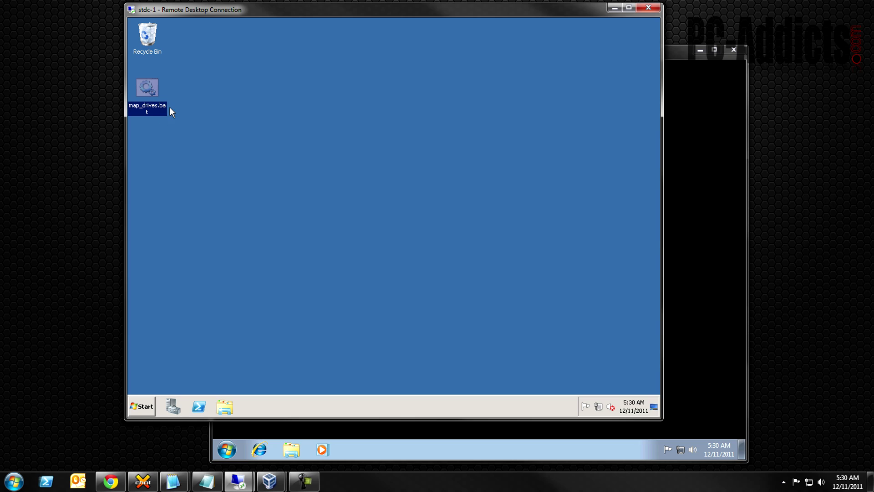
# Step: On client-1, browse to \\southtown\netlogon, which shows the deploy folder and map-software
pyautogui.click(183, 159)
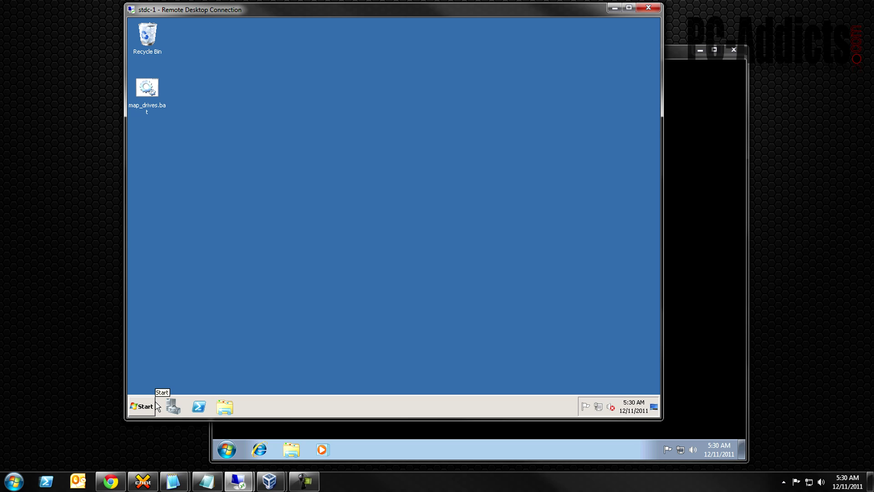
pyautogui.click(227, 449)
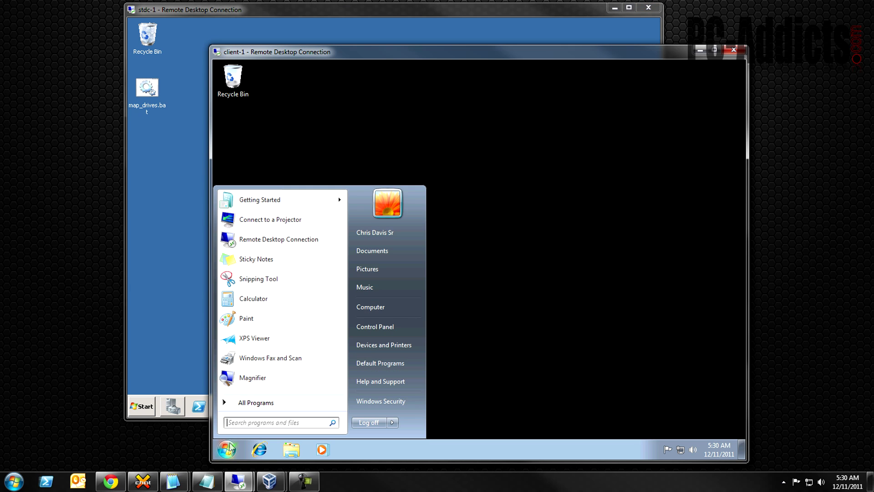
pyautogui.click(243, 423)
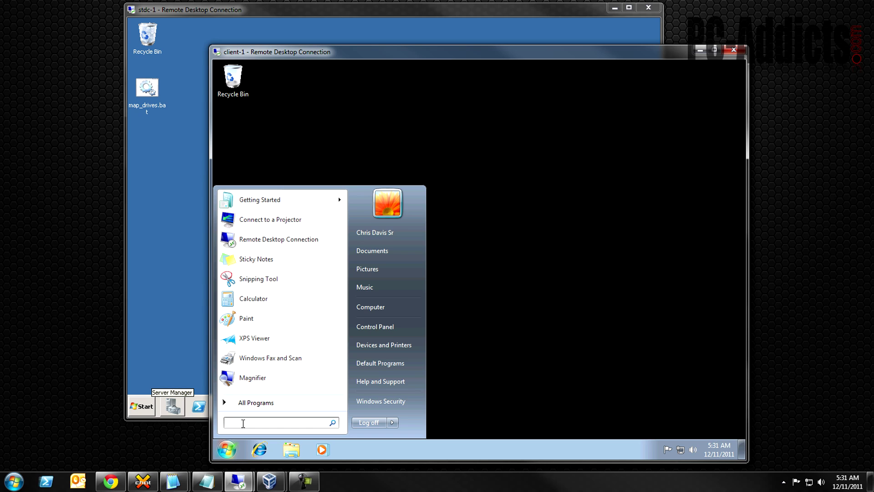
pyautogui.write('\\\\')
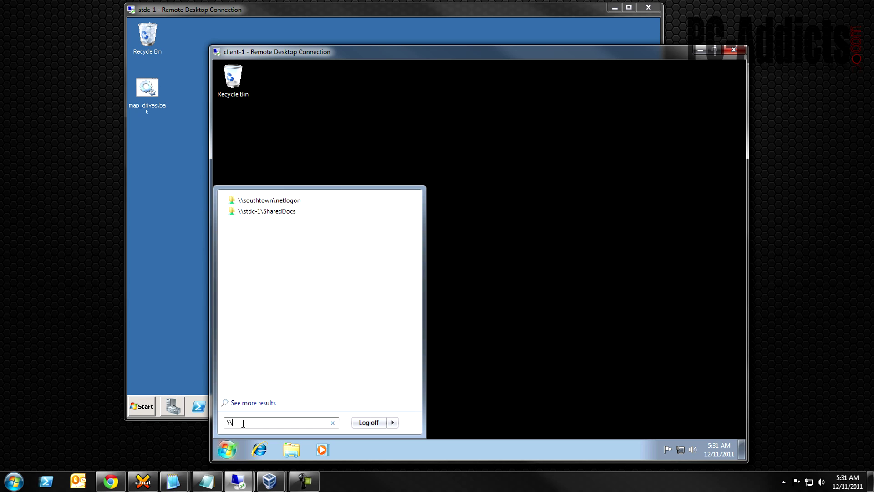
pyautogui.write('southtown\\netlogon')
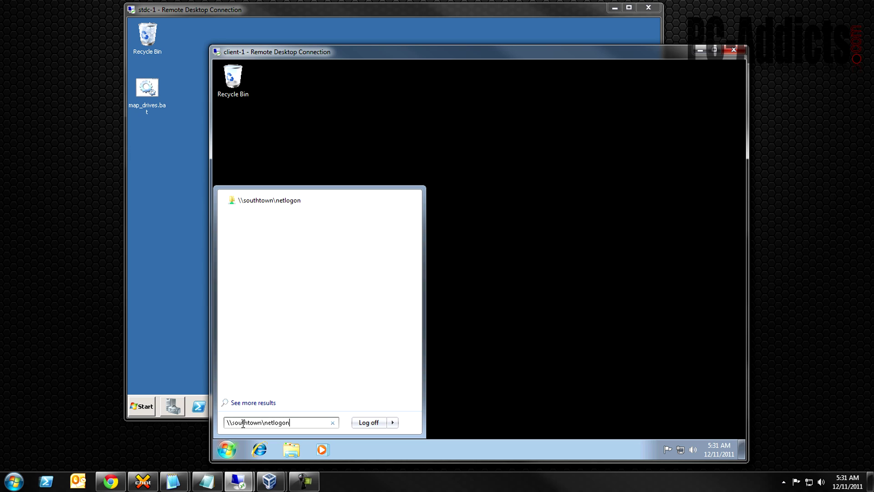
pyautogui.press('Return')
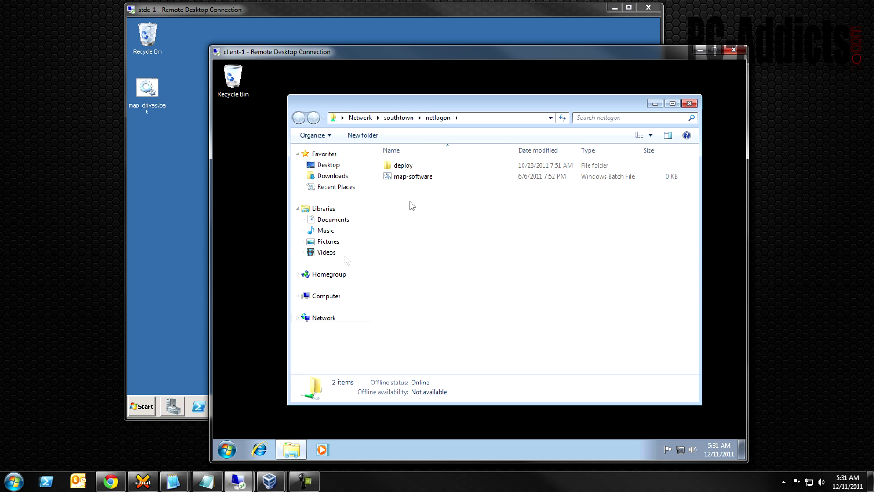
pyautogui.click(421, 179)
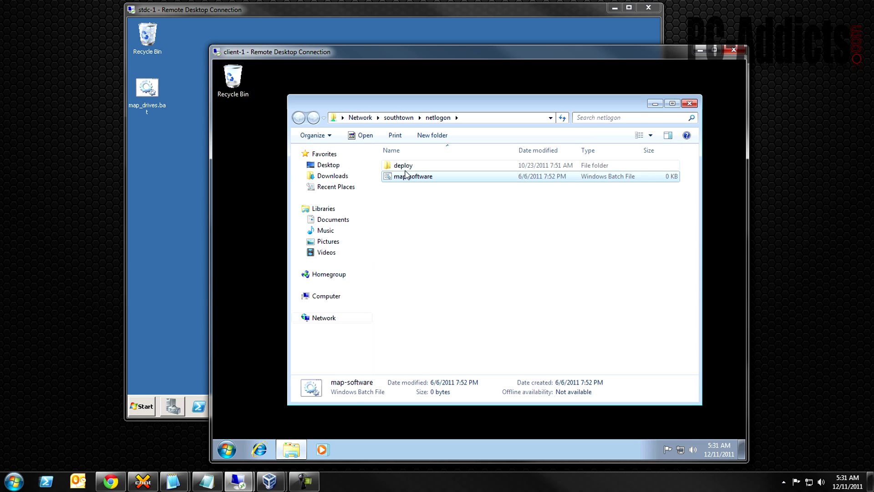
pyautogui.click(407, 167)
pyautogui.click(431, 204)
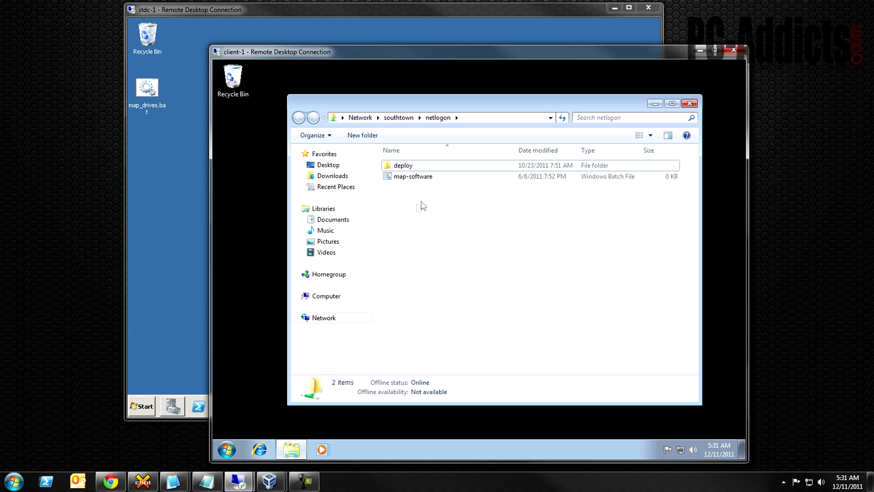
# Step: On stdc-1, browse to C:\Windows\SYSVOL\sysvol\southtown.internal\scripts
pyautogui.click(143, 133)
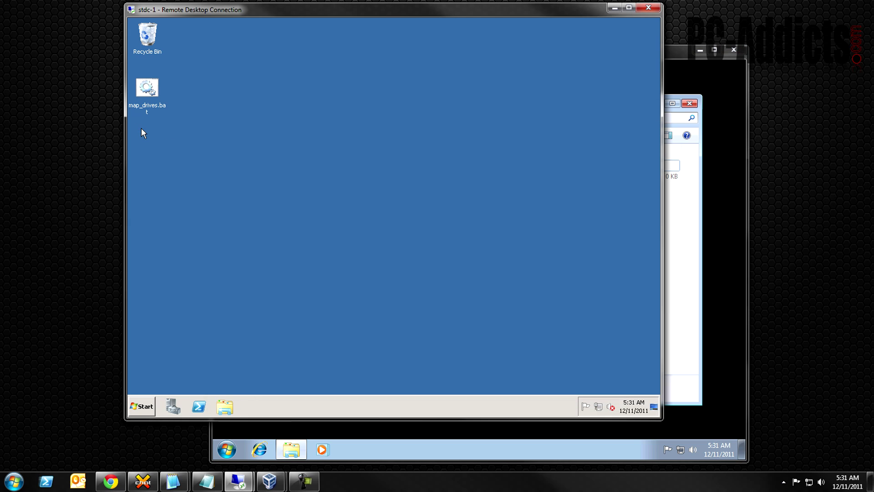
pyautogui.click(143, 407)
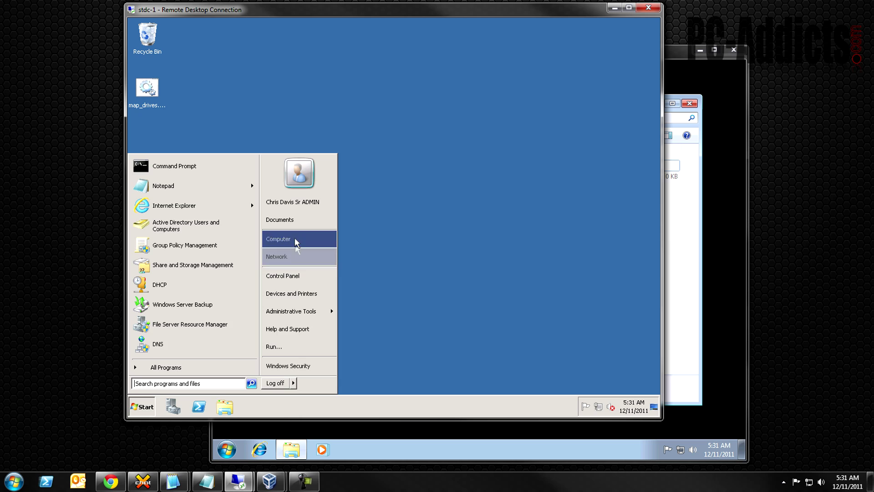
pyautogui.click(321, 240)
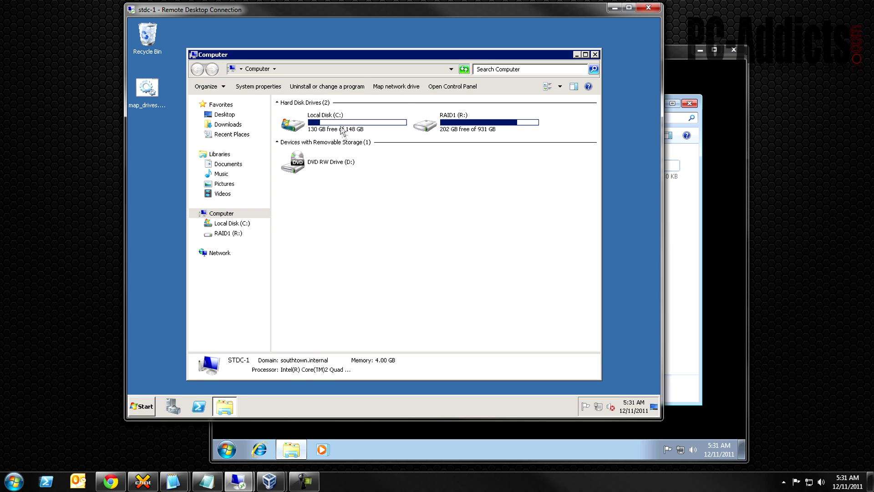
pyautogui.doubleClick(343, 128)
pyautogui.doubleClick(304, 175)
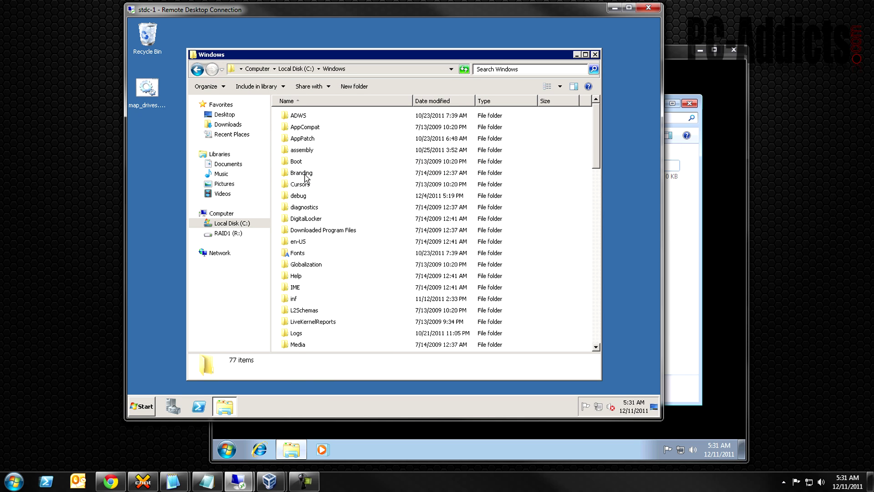
pyautogui.scroll(-4, 334, 293)
pyautogui.scroll(-4, 336, 293)
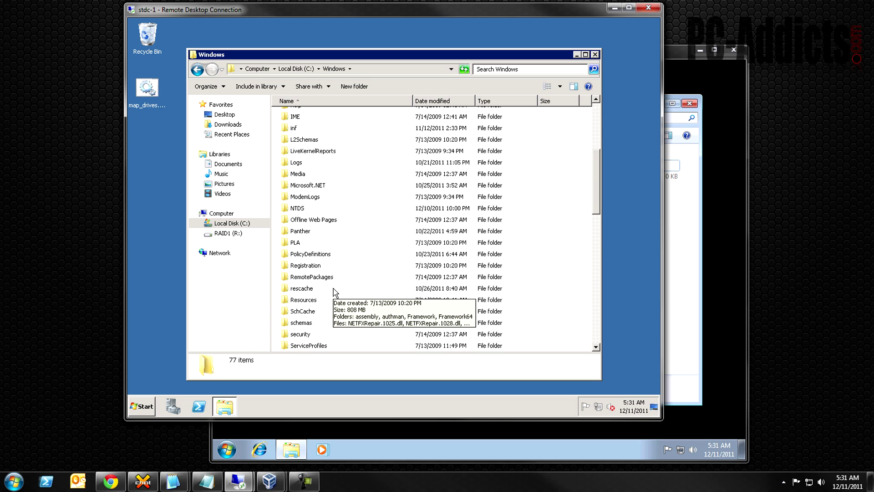
pyautogui.click(300, 335)
pyautogui.doubleClick(300, 335)
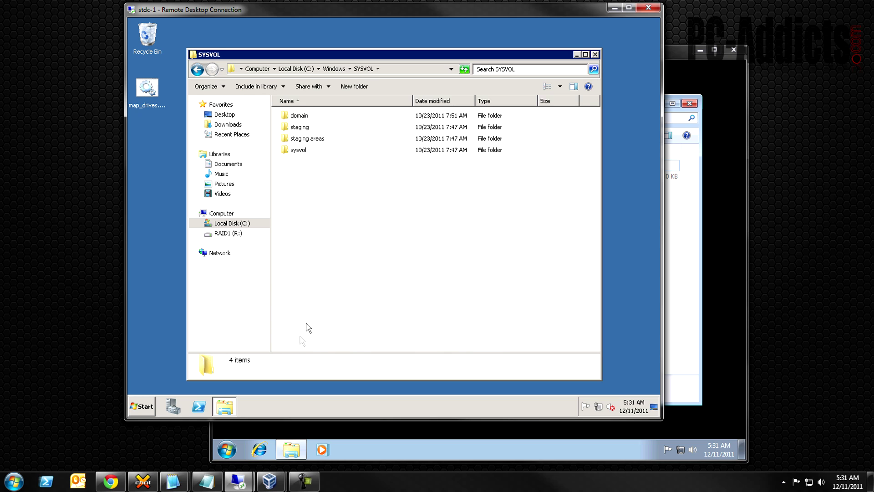
pyautogui.doubleClick(304, 151)
pyautogui.doubleClick(315, 116)
pyautogui.doubleClick(298, 127)
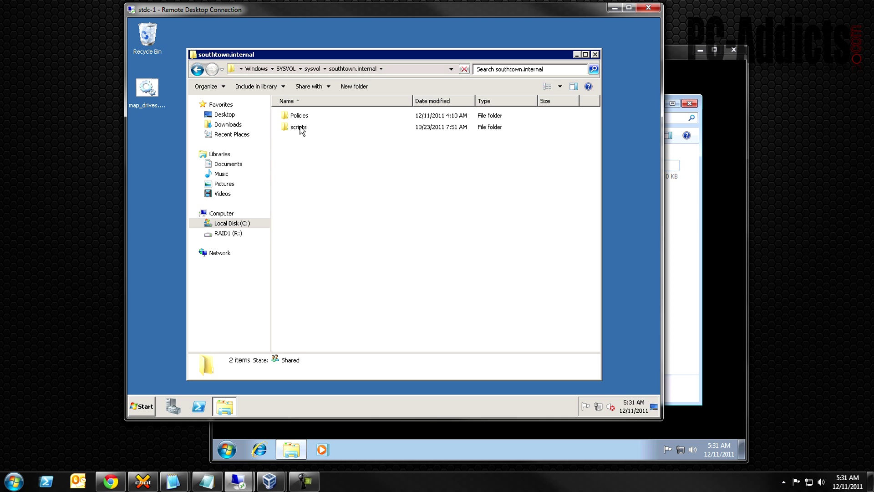
# Step: Move map_drives.bat from the desktop into the scripts folder, approving administrator permission
pyautogui.moveTo(149, 95); pyautogui.dragTo(326, 188)
pyautogui.click(383, 251)
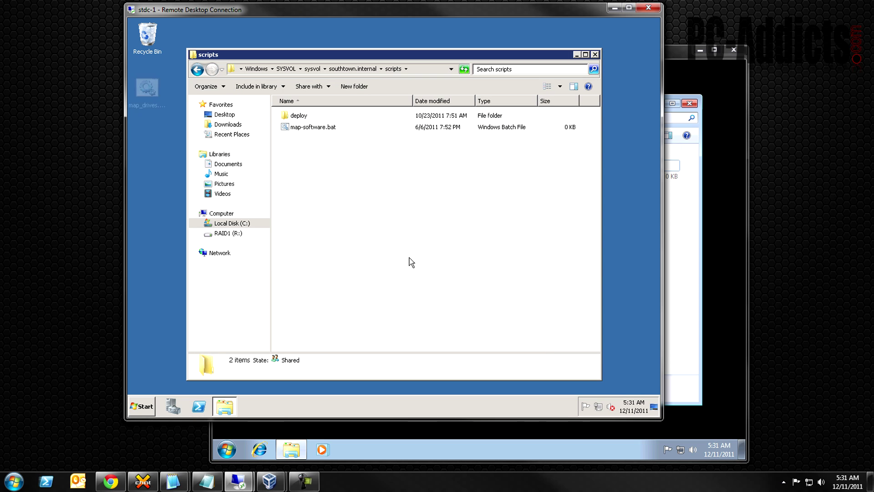
pyautogui.click(310, 151)
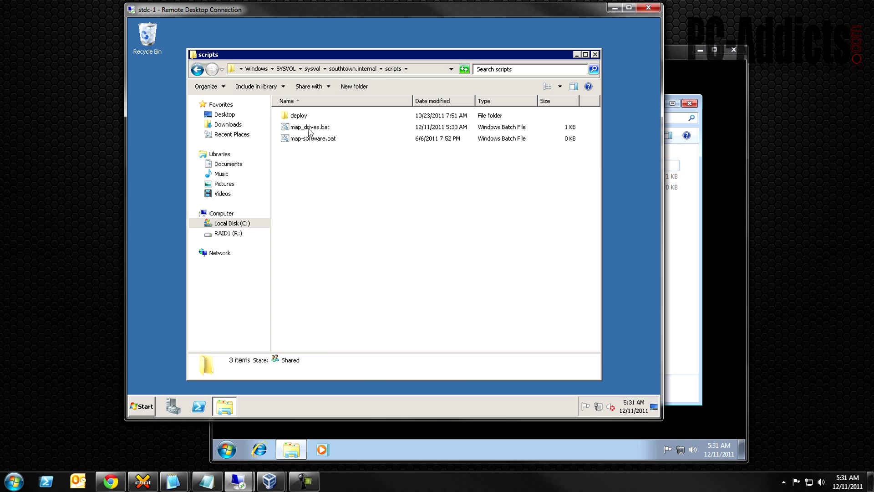
pyautogui.click(309, 130)
pyautogui.click(665, 205)
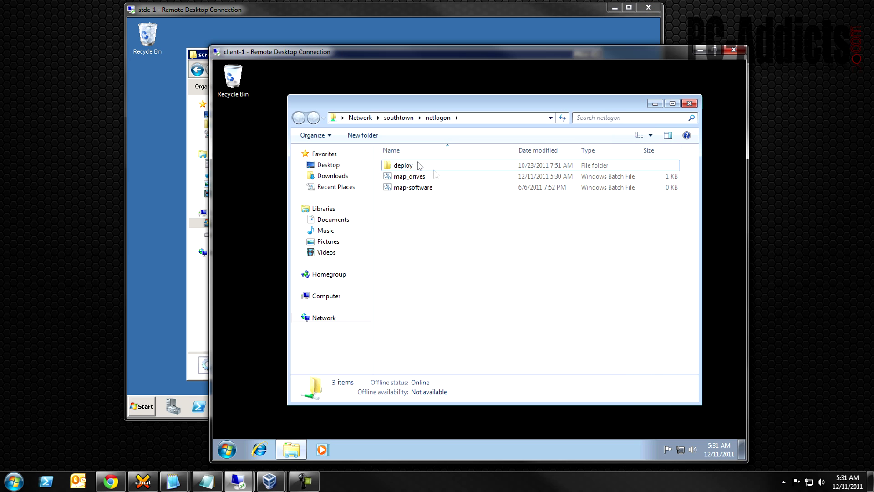
# Step: On client-1, arrange the Computer and netlogon windows, then run map_drives from the share
pyautogui.click(402, 177)
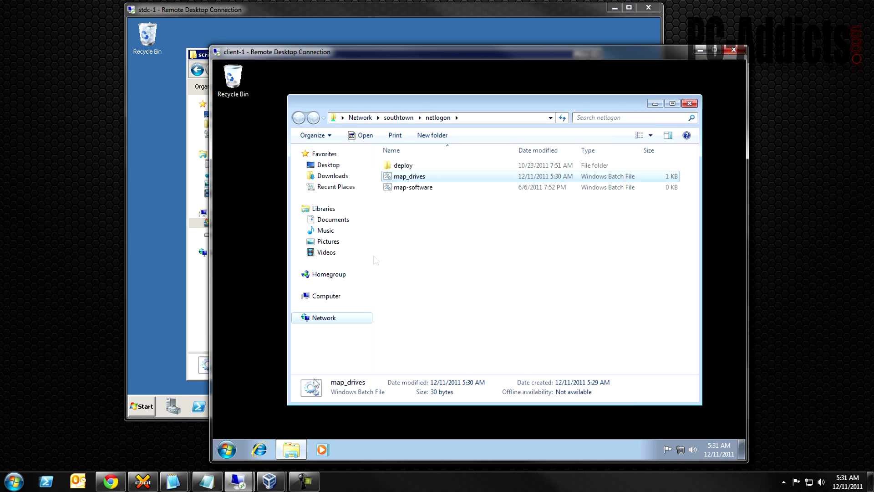
pyautogui.click(243, 440)
pyautogui.click(367, 307)
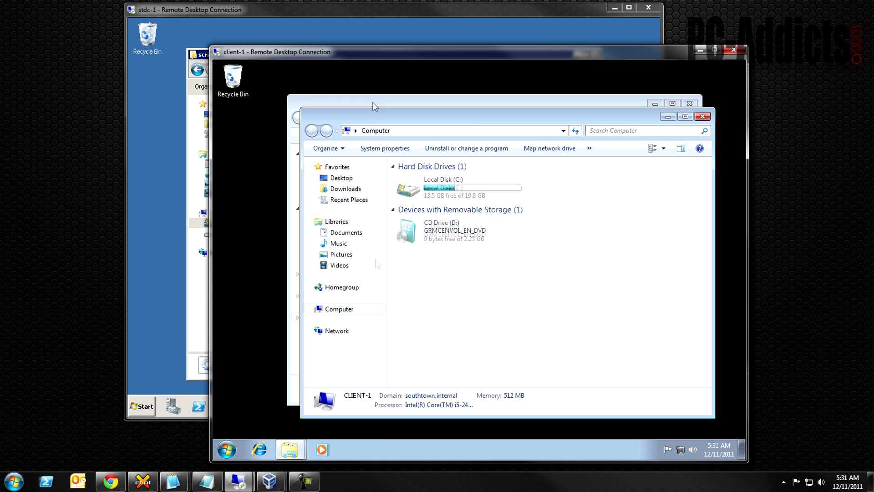
pyautogui.moveTo(482, 126); pyautogui.dragTo(489, 257)
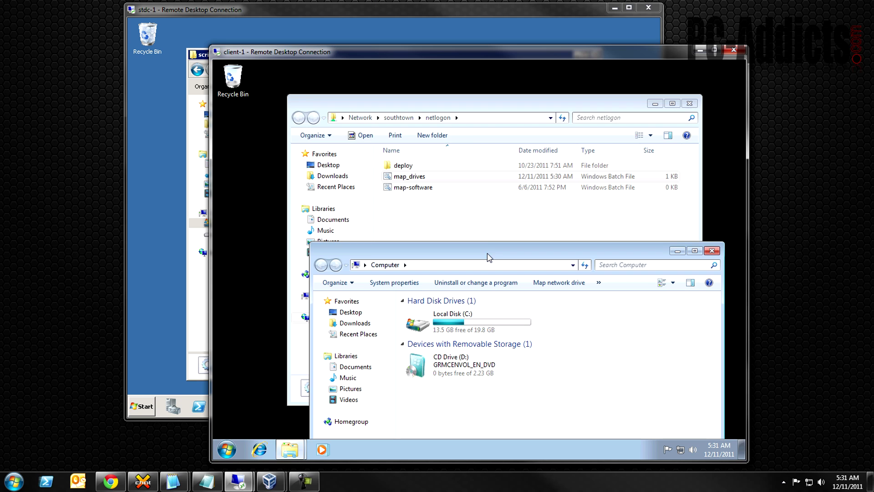
pyautogui.moveTo(474, 96); pyautogui.dragTo(450, 130)
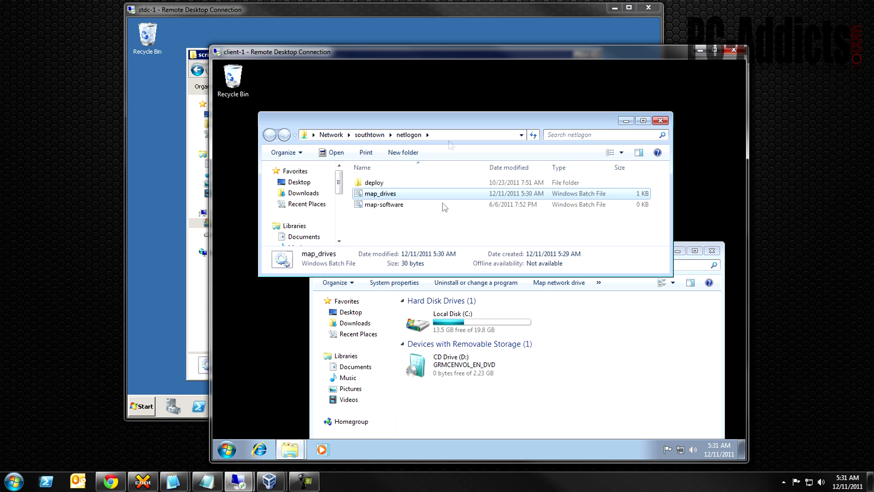
pyautogui.doubleClick(394, 196)
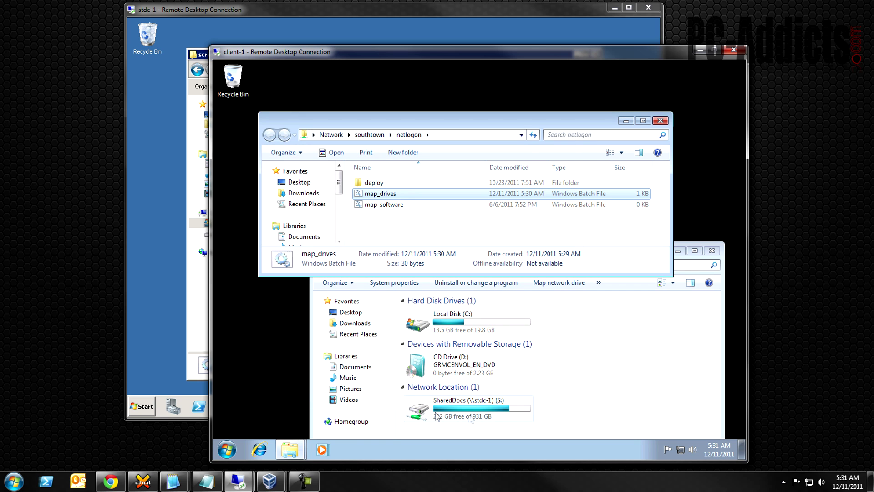
# Step: Disconnect the SharedDocs (S:) network drive and close the Computer and netlogon windows
pyautogui.rightClick(476, 408)
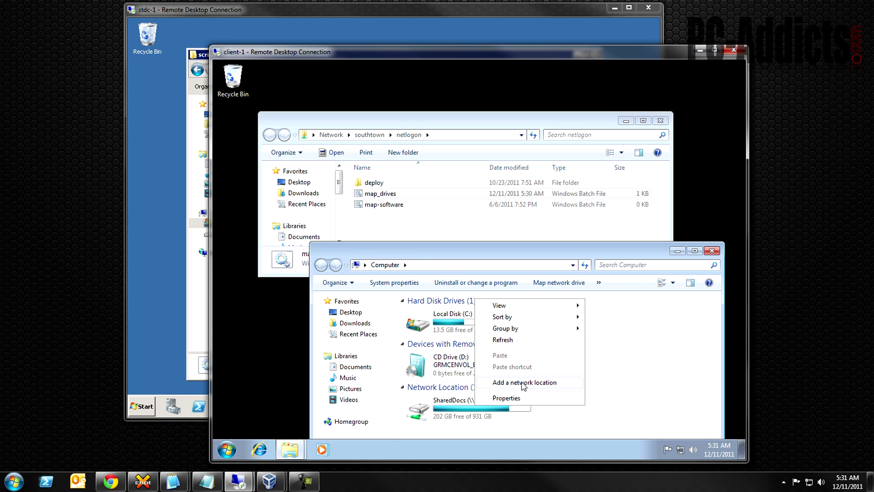
pyautogui.click(455, 415)
pyautogui.rightClick(446, 420)
pyautogui.click(490, 351)
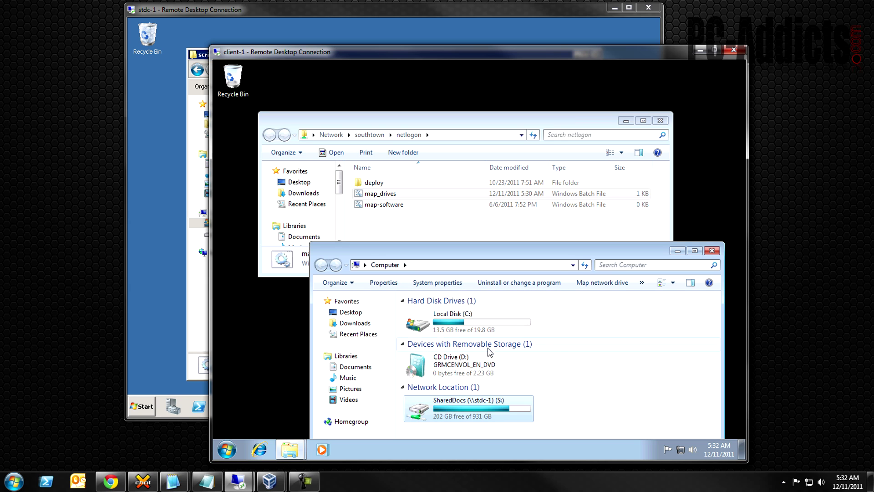
pyautogui.click(713, 250)
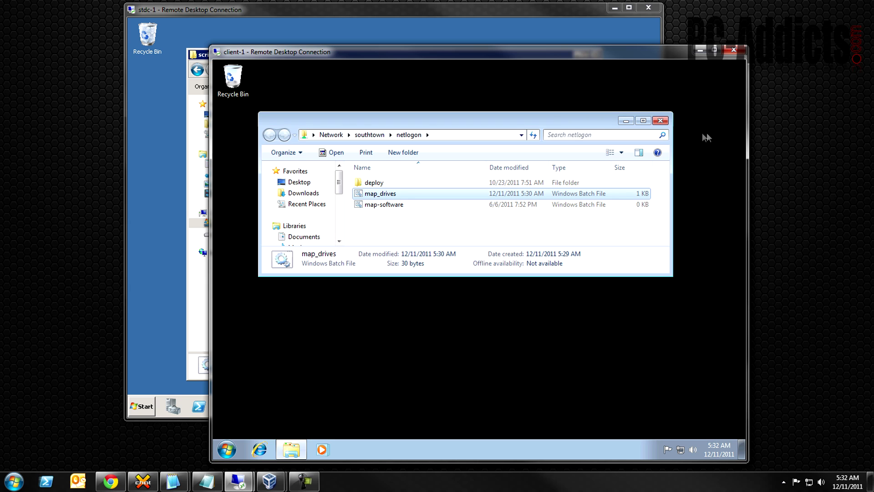
pyautogui.click(661, 121)
pyautogui.click(173, 174)
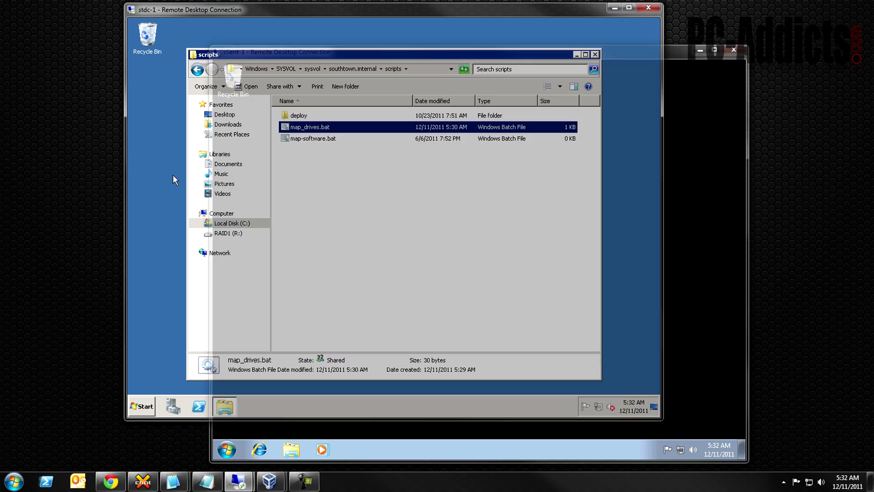
# Step: Close the server's scripts folder and launch Group Policy Management from Administrative Tools
pyautogui.click(594, 55)
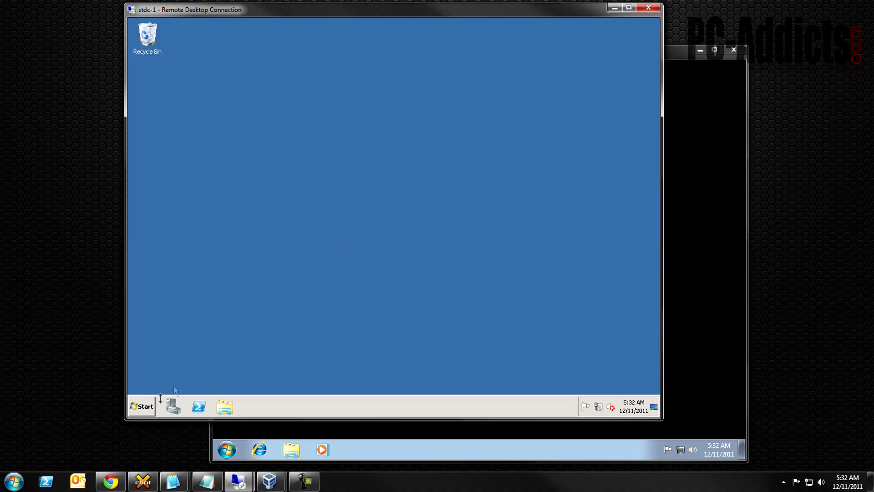
pyautogui.click(142, 406)
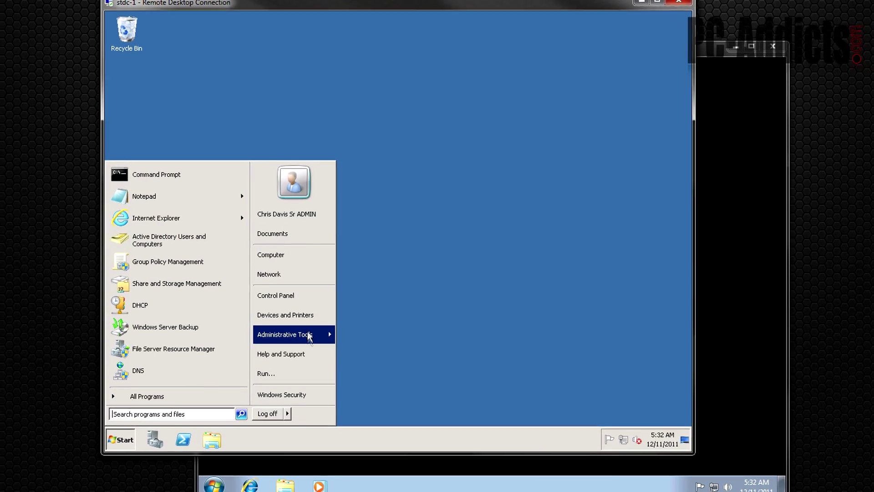
pyautogui.moveTo(309, 336)
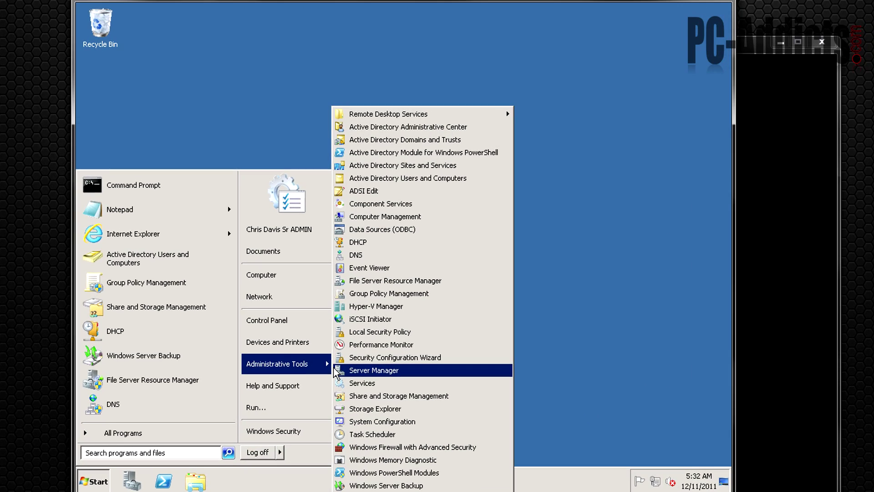
pyautogui.click(364, 306)
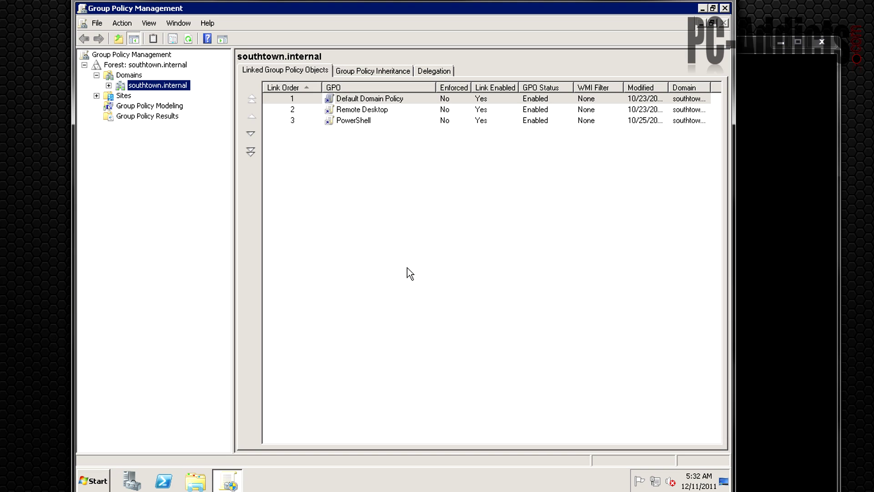
# Step: Under southtown.internal, create a GPO linked to the SOUTHTOWN OU and name it 'Map Drives'
pyautogui.click(109, 85)
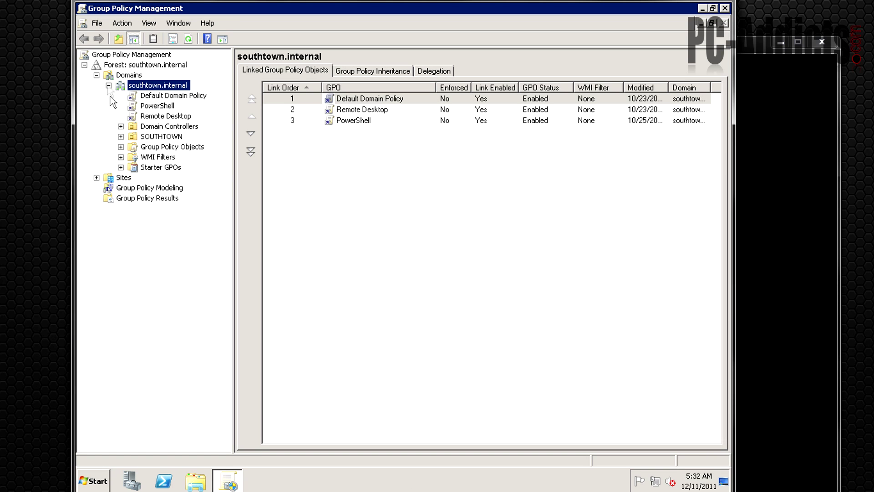
pyautogui.click(121, 137)
pyautogui.click(154, 137)
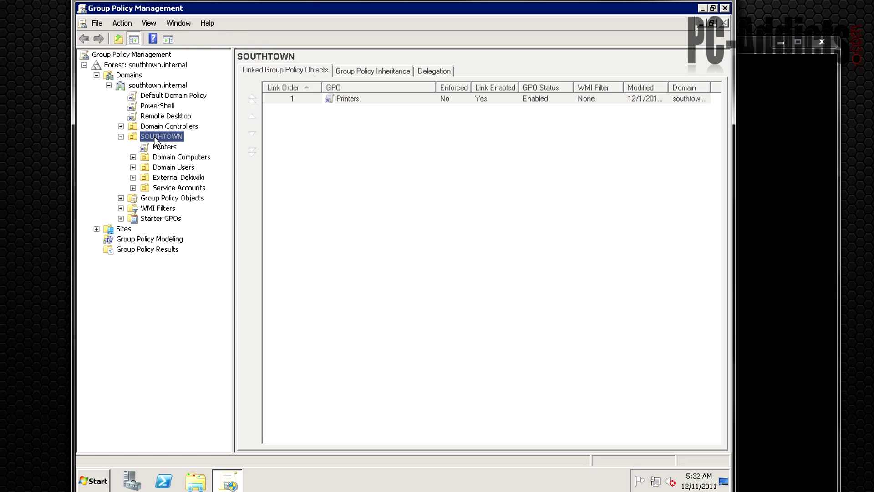
pyautogui.rightClick(155, 138)
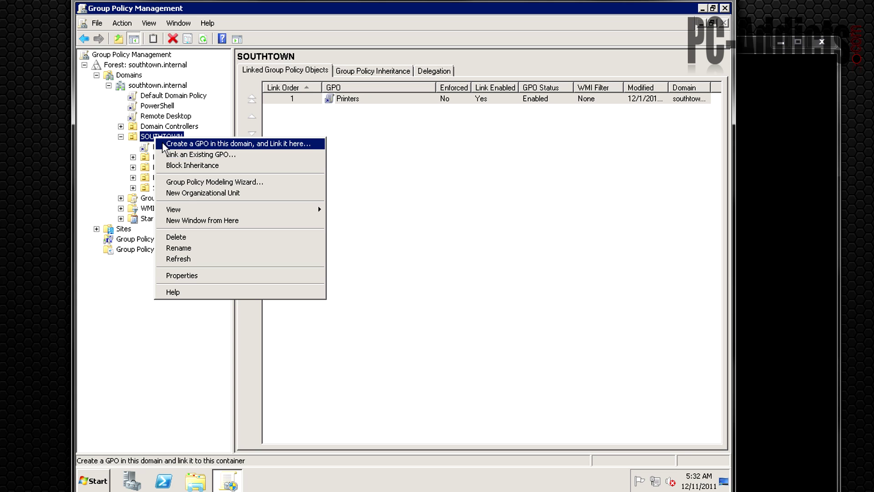
pyautogui.click(183, 145)
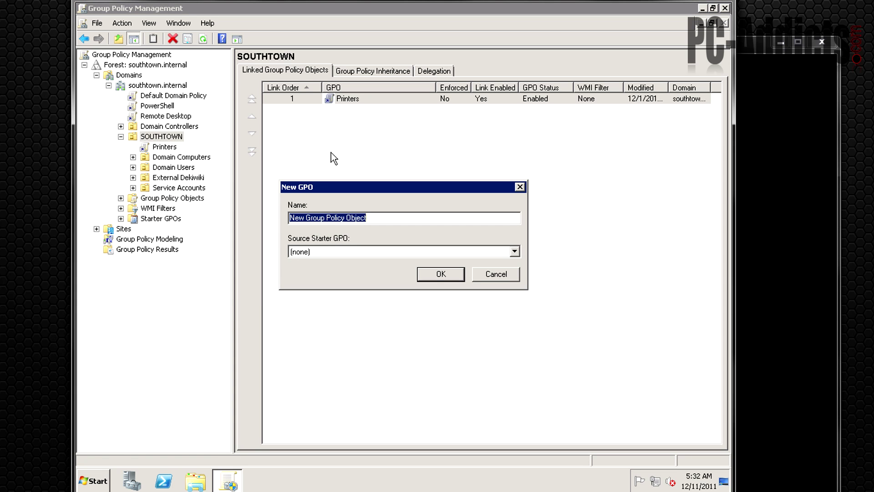
pyautogui.write('Map')
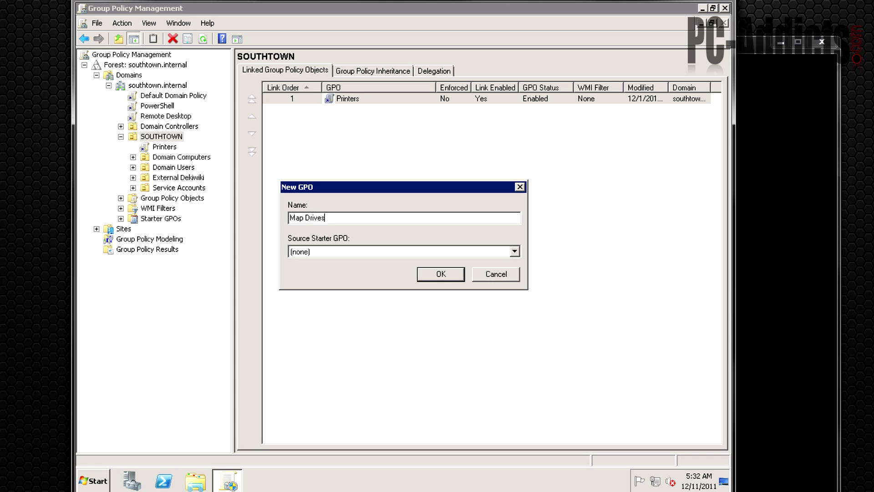
pyautogui.write(' Drives')
# Step: Confirm the new Map Drives GPO and open it for editing
pyautogui.press('Return')
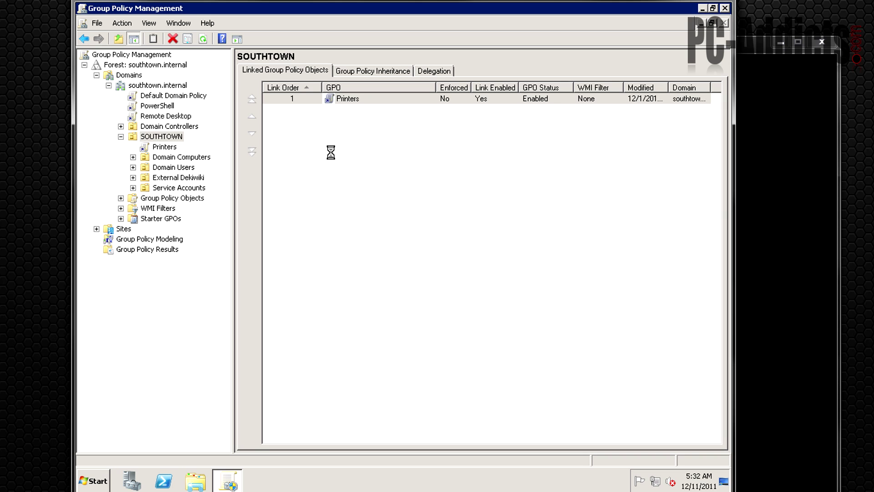
pyautogui.click(173, 148)
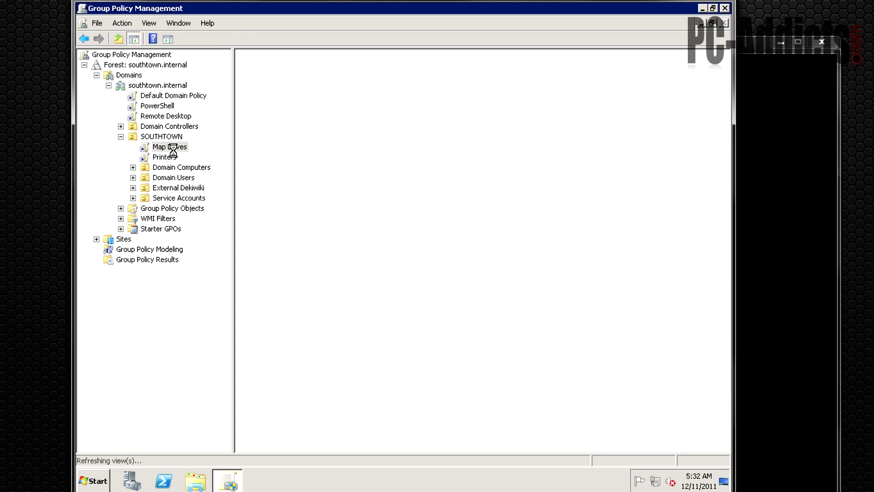
pyautogui.rightClick(180, 149)
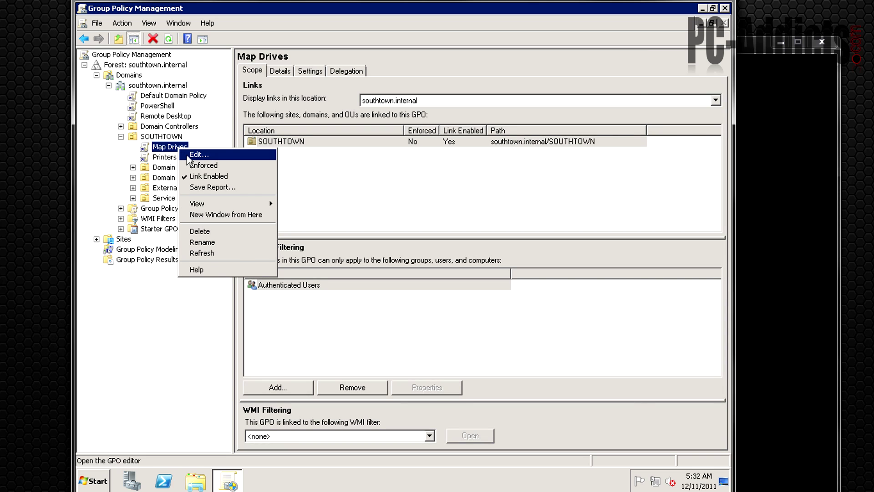
pyautogui.click(185, 155)
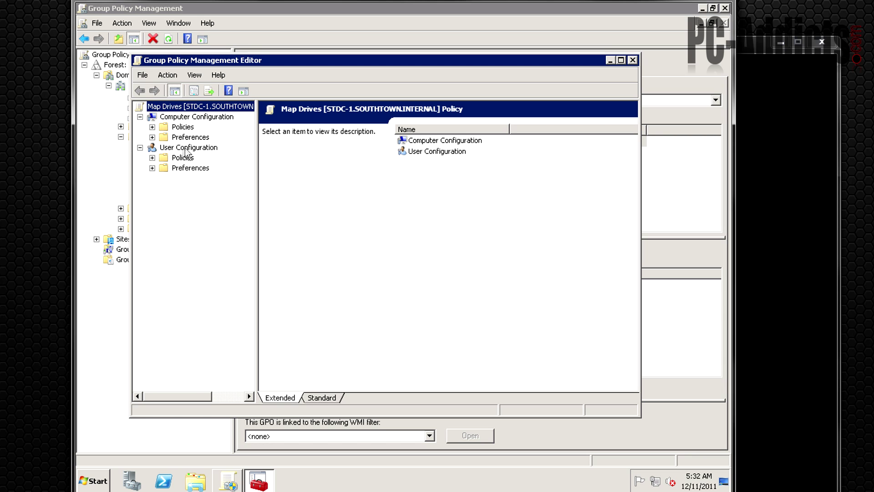
# Step: Open Logon properties under User Configuration > Policies > Windows Settings > Scripts (Logon/Logoff)
pyautogui.click(152, 158)
pyautogui.click(165, 178)
pyautogui.click(211, 189)
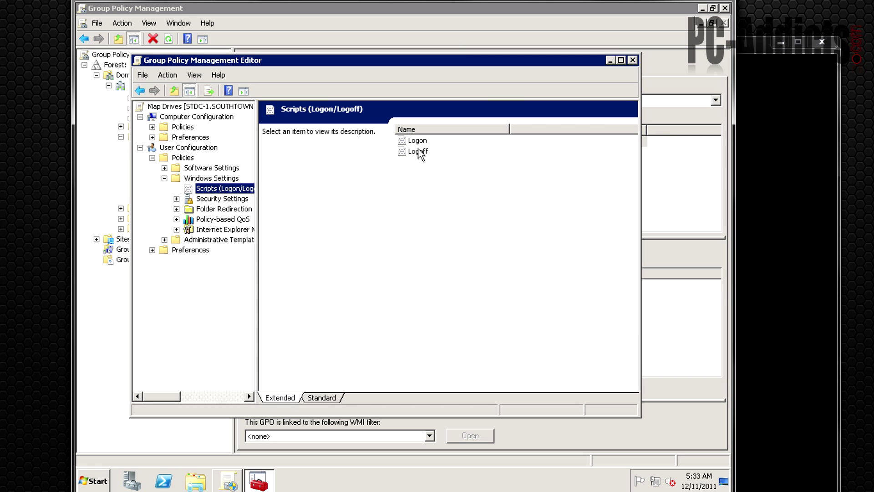
pyautogui.doubleClick(419, 140)
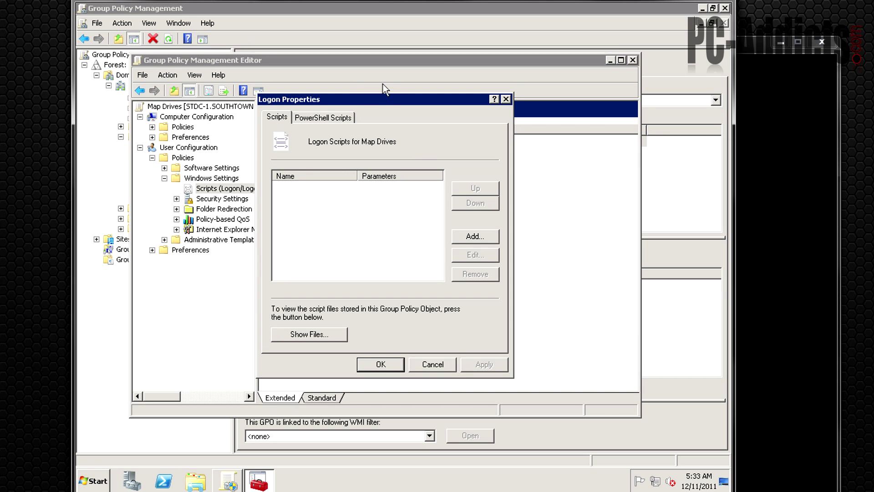
pyautogui.moveTo(392, 101); pyautogui.dragTo(394, 81)
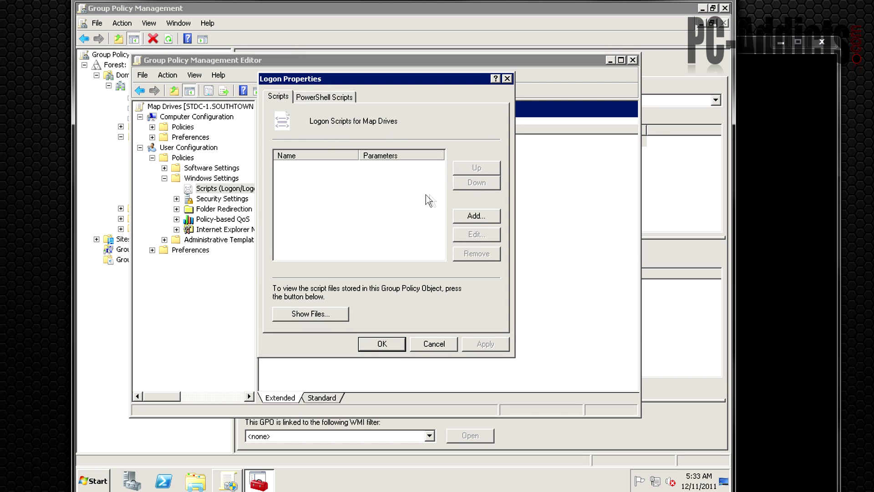
pyautogui.click(314, 313)
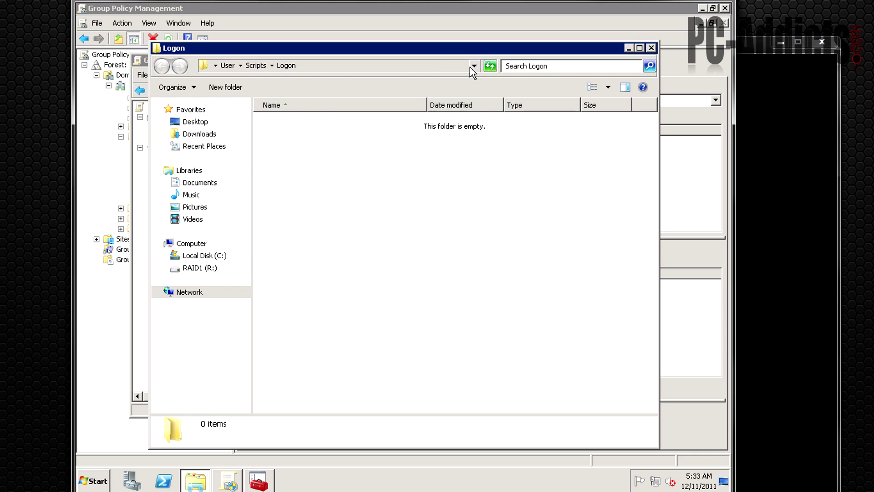
pyautogui.click(474, 66)
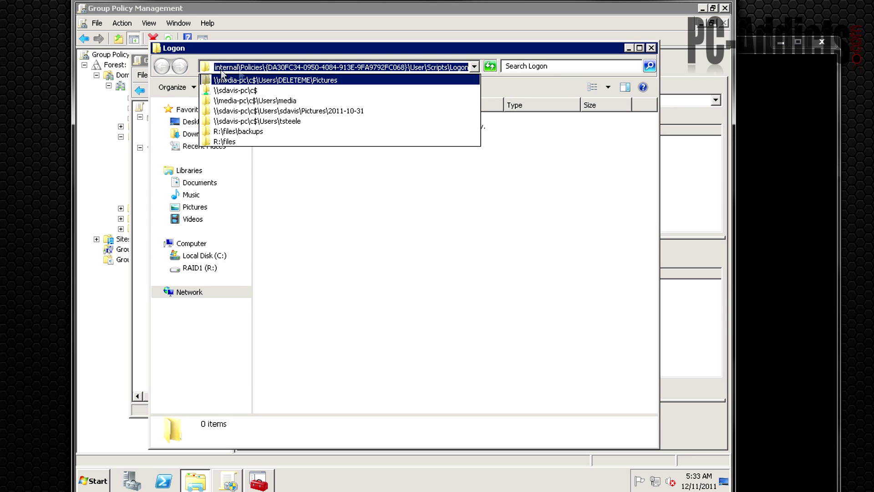
pyautogui.click(236, 68)
pyautogui.moveTo(236, 68); pyautogui.dragTo(215, 69)
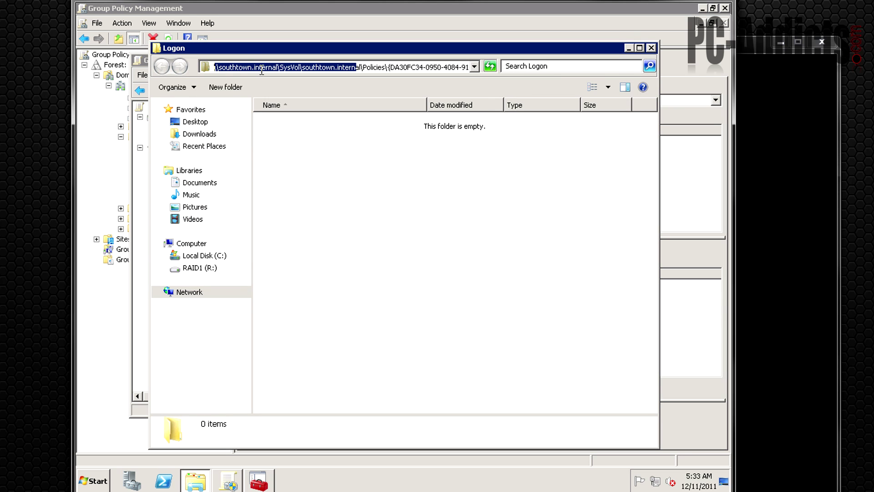
pyautogui.click(281, 68)
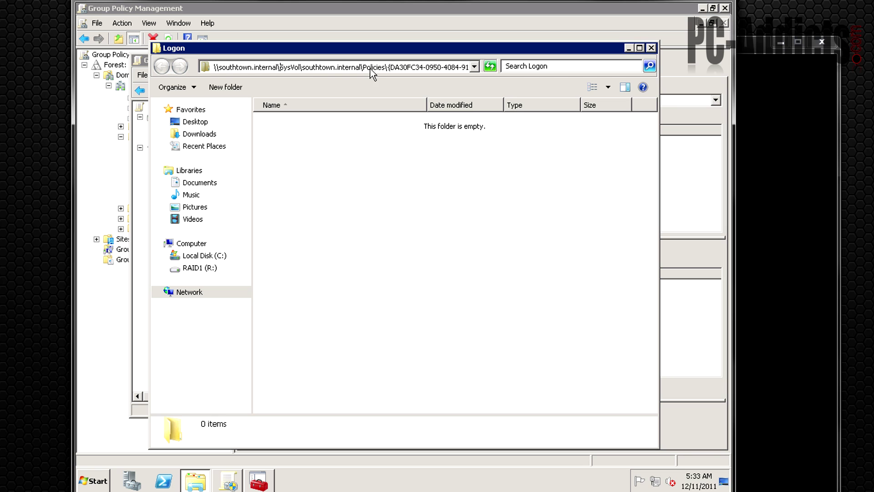
pyautogui.moveTo(382, 66); pyautogui.dragTo(477, 64)
pyautogui.click(459, 67)
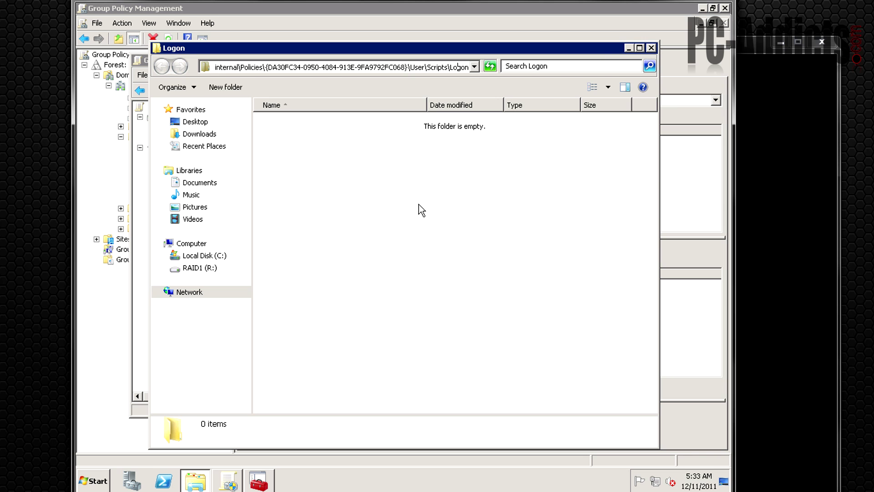
pyautogui.click(651, 48)
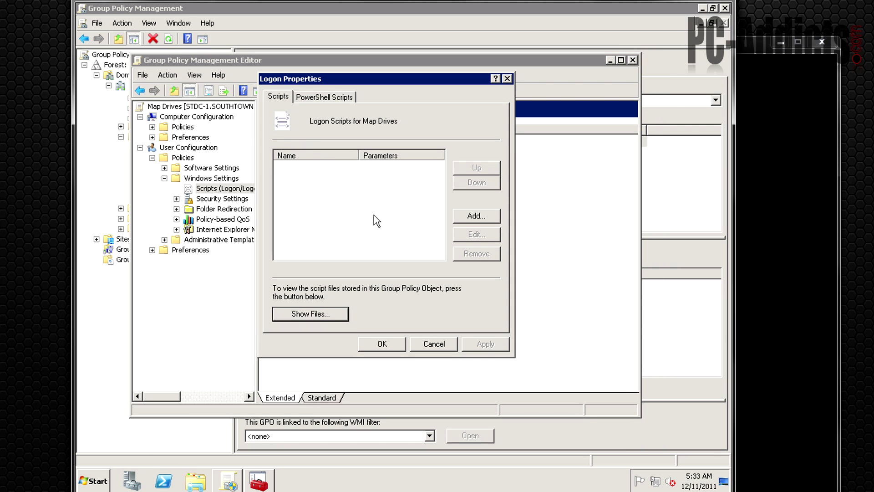
# Step: Start adding a logon script and browse to the C:\Windows folder
pyautogui.click(476, 217)
pyautogui.click(484, 165)
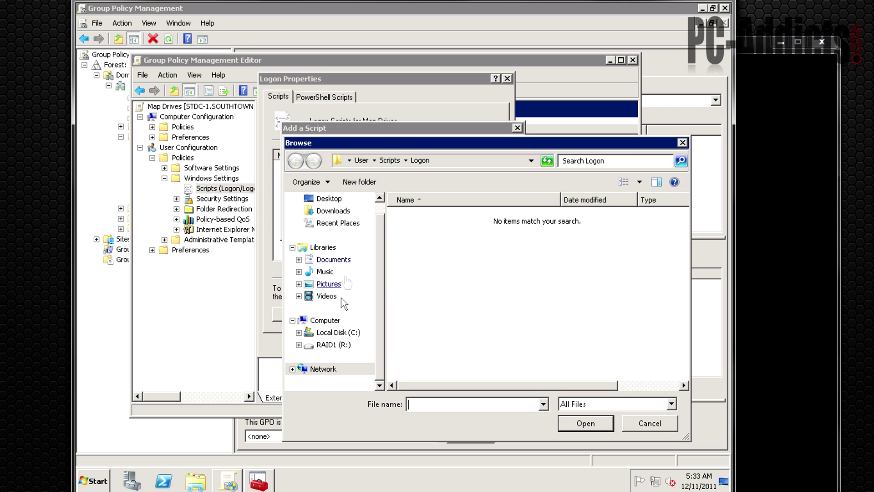
pyautogui.click(338, 332)
pyautogui.click(422, 290)
pyautogui.doubleClick(423, 290)
pyautogui.scroll(-4, 447, 327)
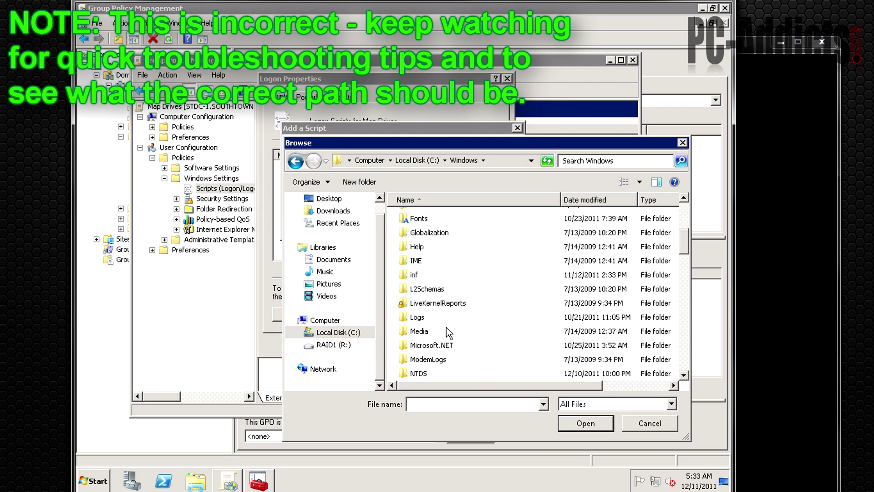
pyautogui.scroll(-7, 446, 327)
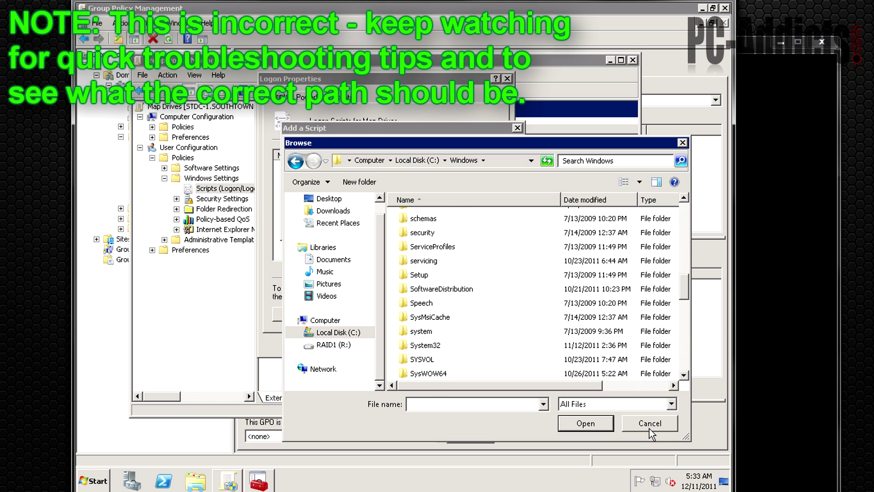
# Step: Choose map_drives.bat from SYSVOL\sysvol\southtown.internal\scripts and confirm both dialogs with OK
pyautogui.doubleClick(430, 362)
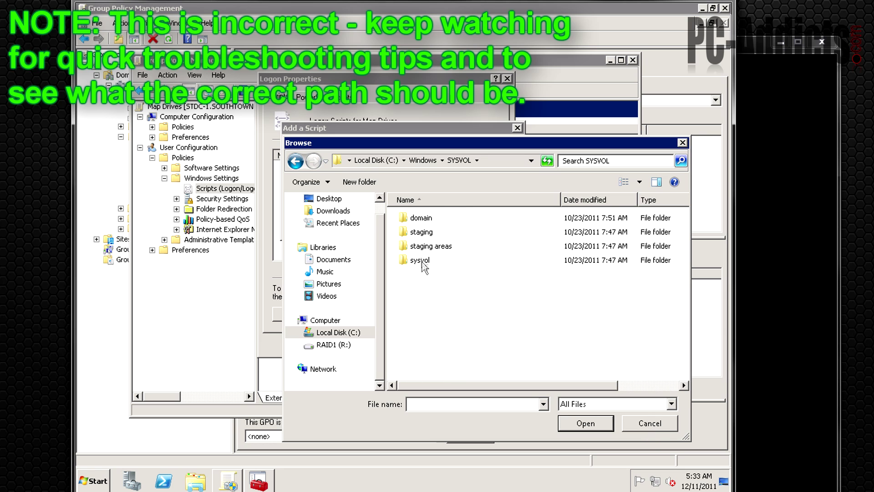
pyautogui.doubleClick(421, 261)
pyautogui.doubleClick(431, 222)
pyautogui.doubleClick(431, 234)
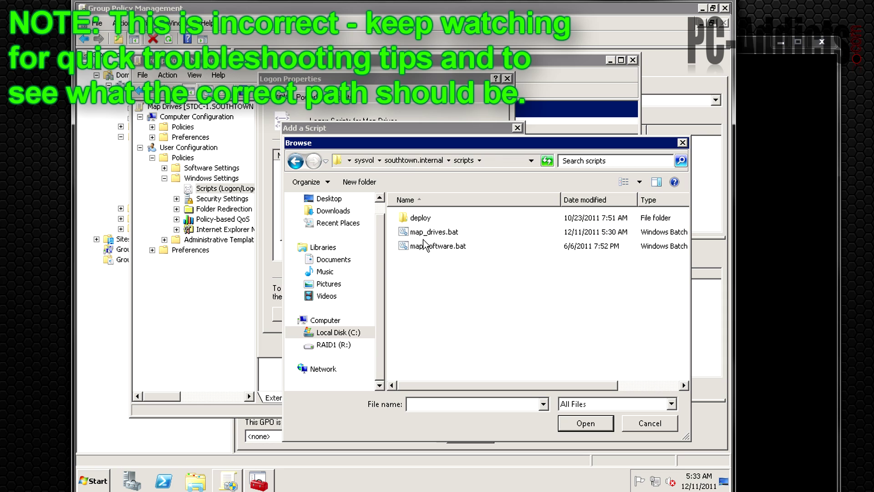
pyautogui.click(427, 235)
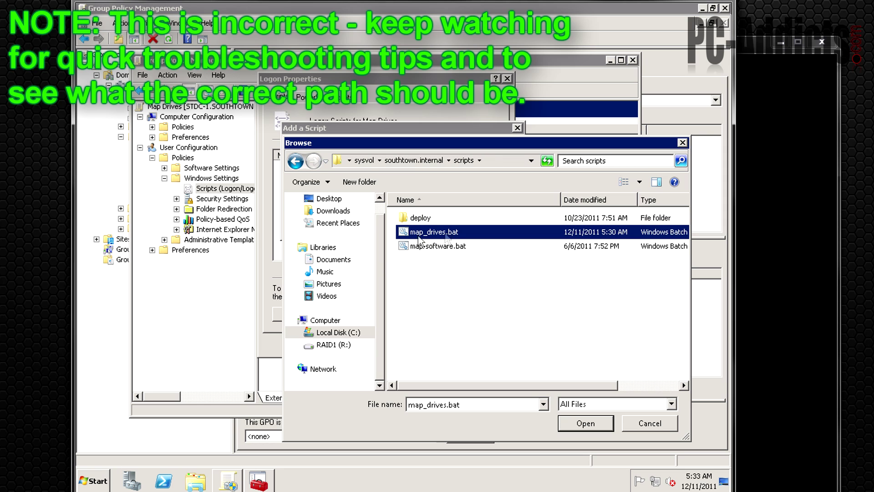
pyautogui.doubleClick(439, 233)
pyautogui.click(438, 226)
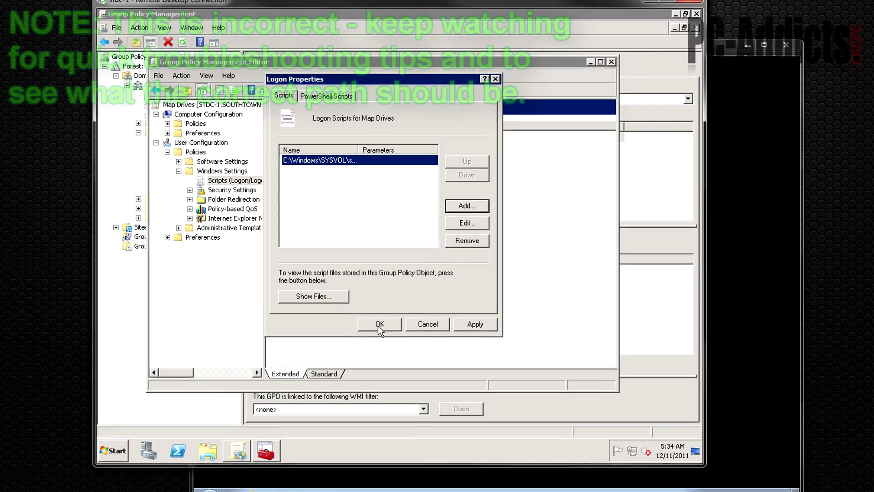
pyautogui.click(381, 346)
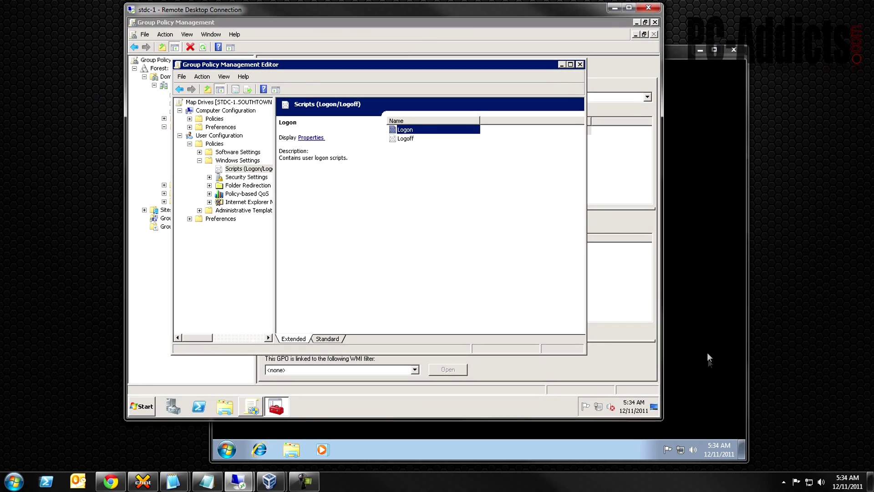
# Step: Log off the client-1 remote session
pyautogui.click(707, 351)
pyautogui.click(226, 450)
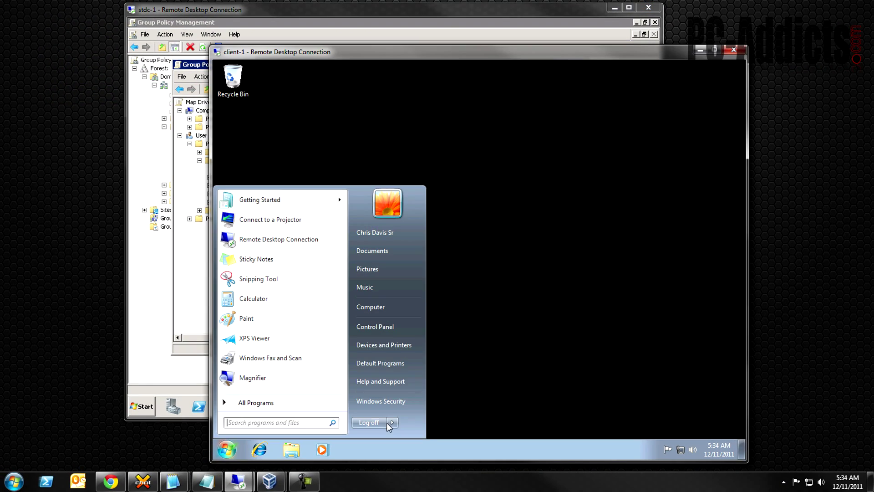
pyautogui.click(386, 423)
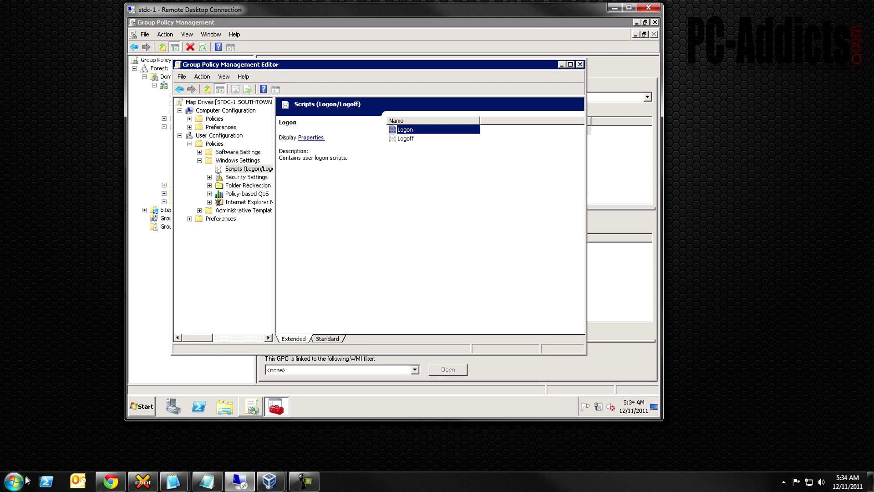
# Step: Reconnect to client-1 with mstsc and enter the account password
pyautogui.click(14, 481)
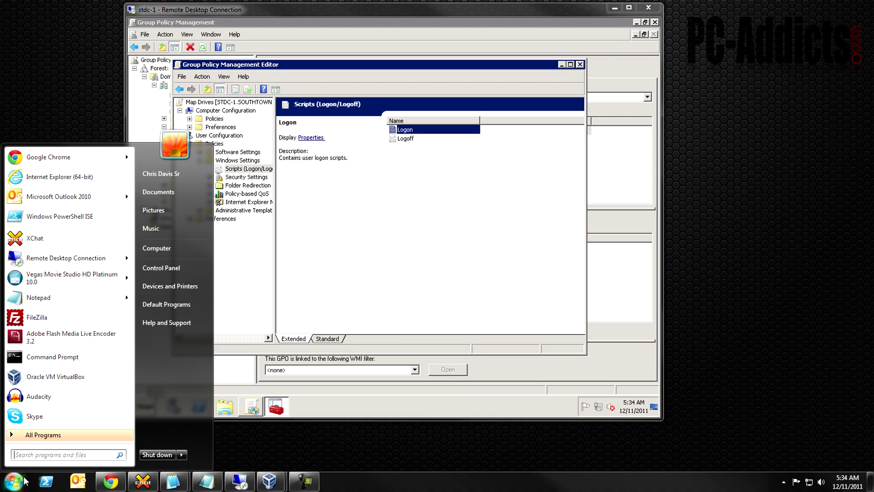
pyautogui.write('mstsc')
pyautogui.press('Return')
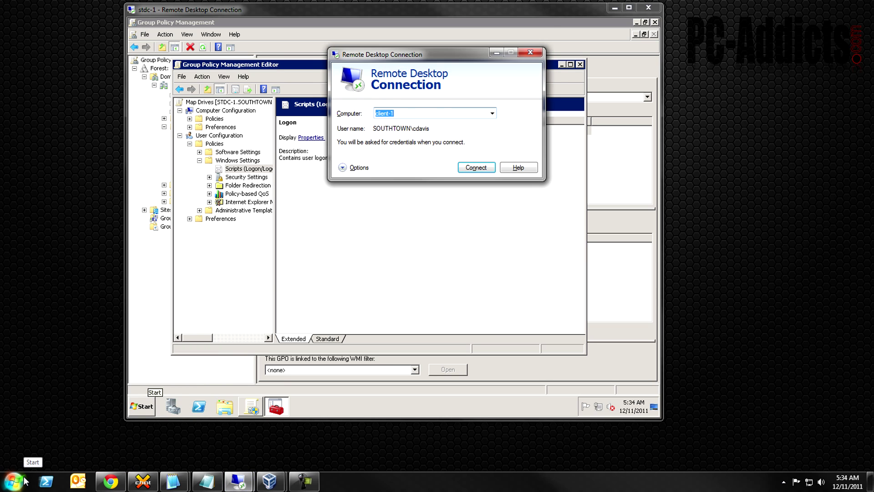
pyautogui.press('Return')
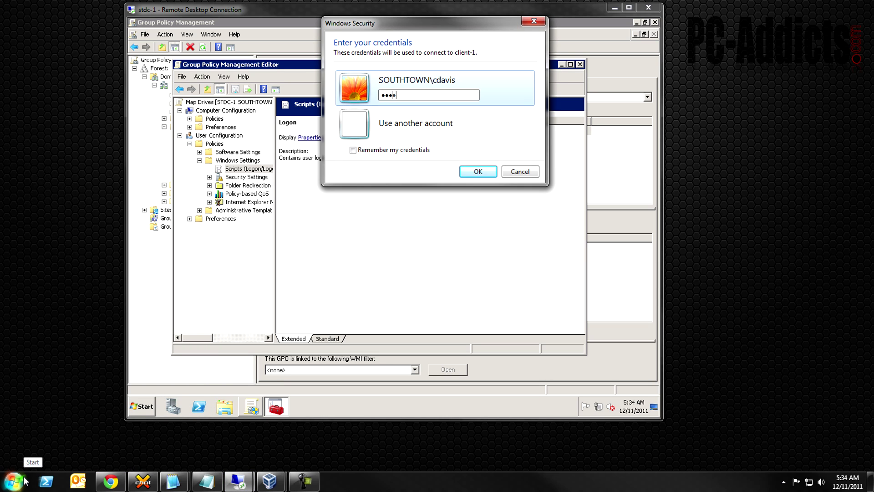
pyautogui.press('Return')
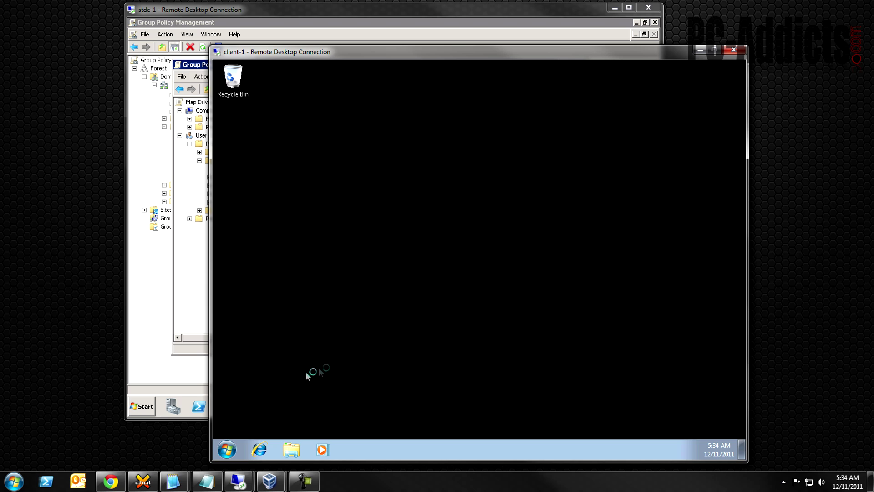
# Step: Open client-1's Computer view, which lists only the C: and D: drives, and enlarge it
pyautogui.click(218, 451)
pyautogui.click(376, 308)
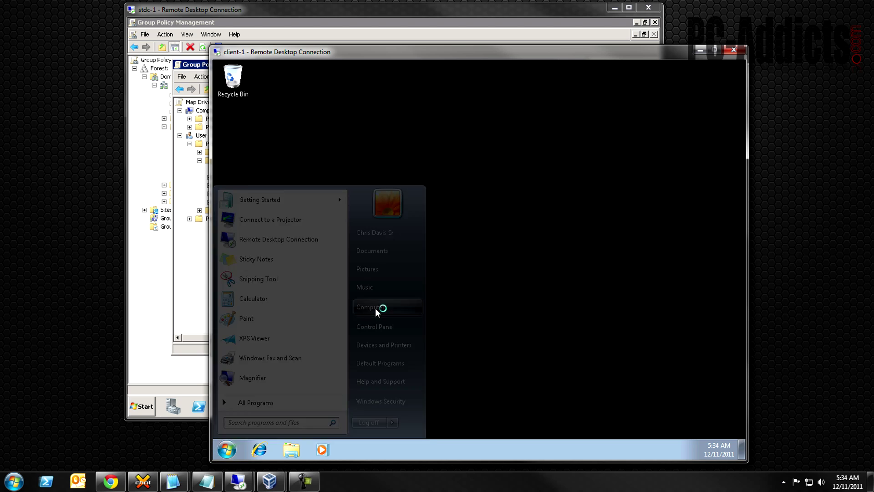
pyautogui.moveTo(400, 275); pyautogui.dragTo(390, 383)
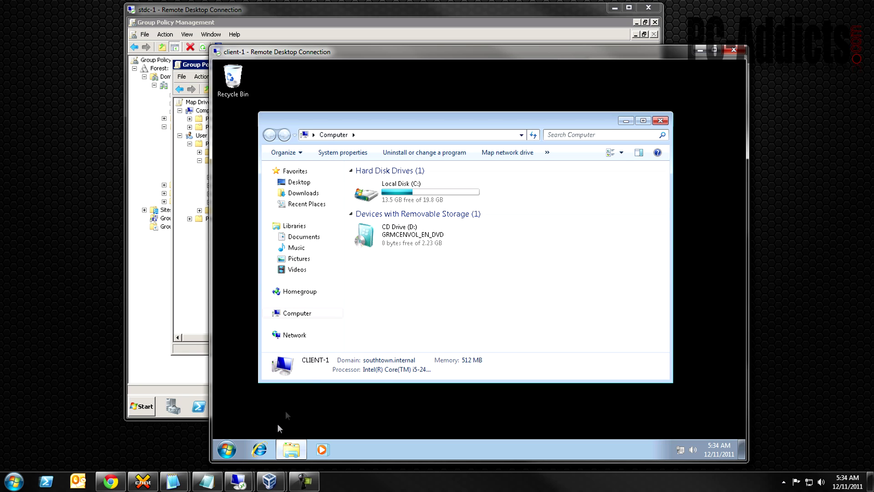
# Step: Run a forced Group Policy update, entered as 'gpudate /force' in Start search
pyautogui.click(227, 450)
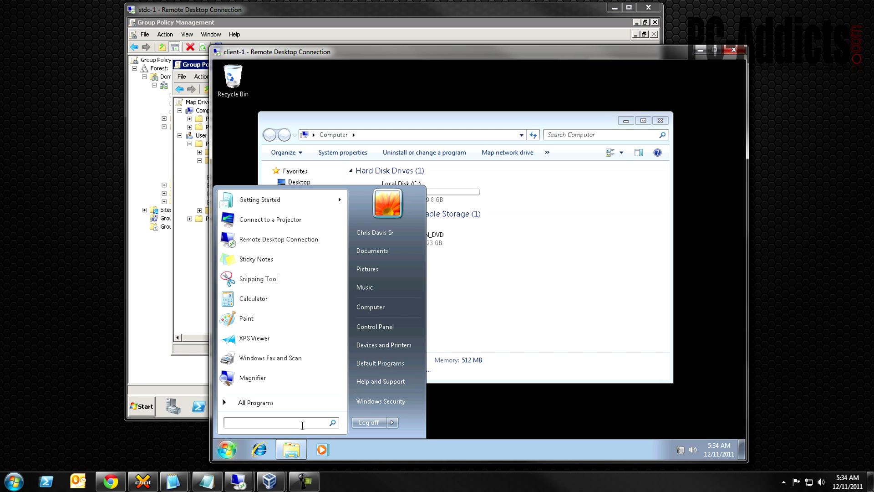
pyautogui.write('gpudate /force')
pyautogui.press('Return')
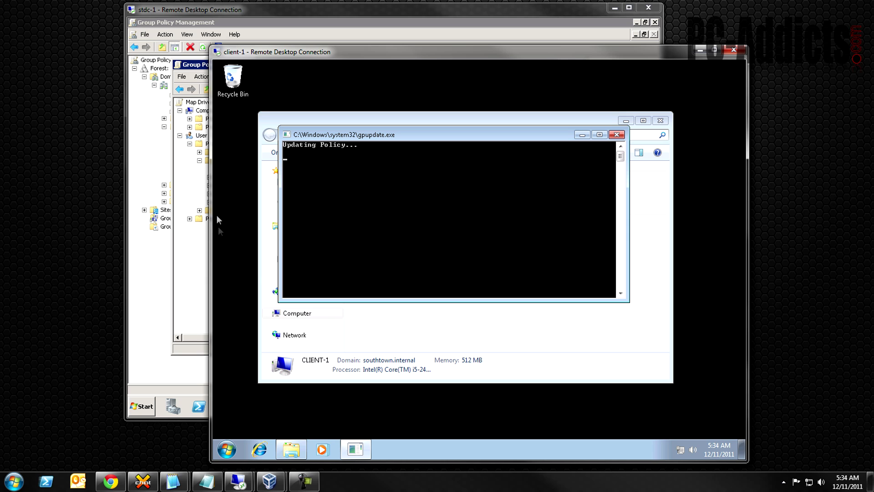
# Step: After gpupdate finishes both policy updates, answer y so client-1 logs off
pyautogui.moveTo(202, 69); pyautogui.dragTo(191, 67)
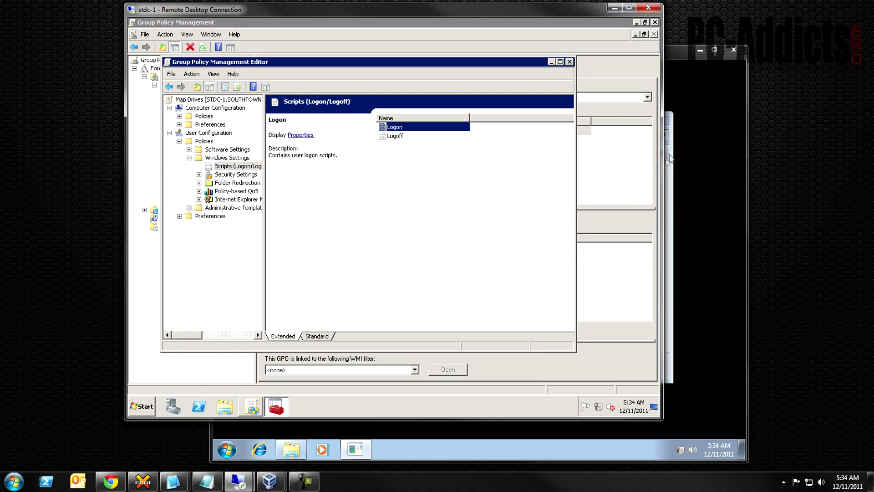
pyautogui.click(671, 155)
pyautogui.click(355, 449)
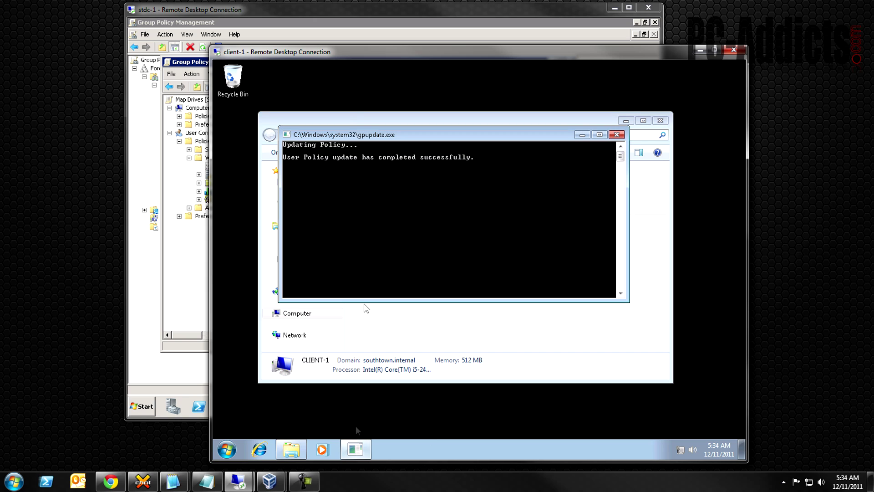
pyautogui.moveTo(366, 136); pyautogui.dragTo(364, 90)
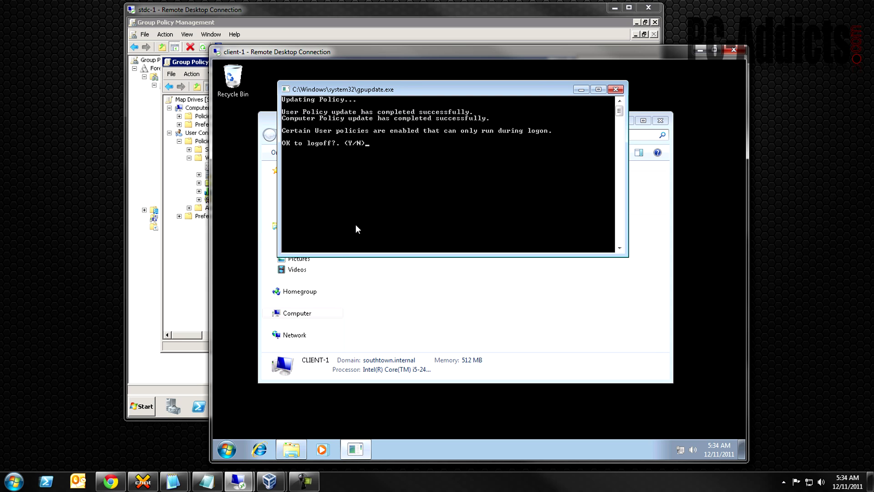
pyautogui.write('y')
pyautogui.press('Return')
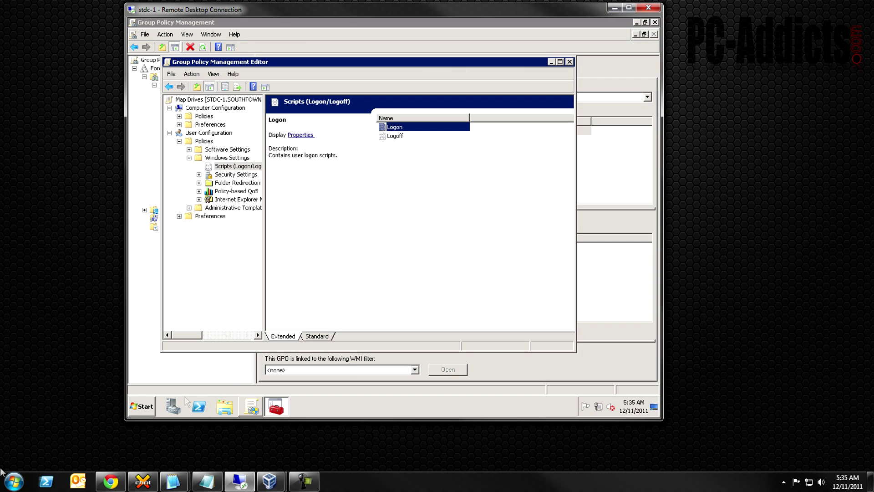
# Step: Launch Remote Desktop Connection with mstsc and reconnect to client-1 using its password
pyautogui.click(14, 482)
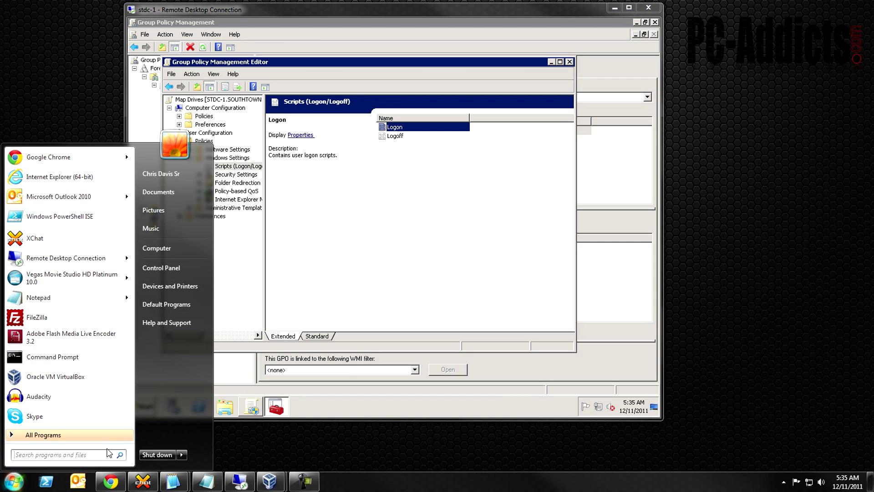
pyautogui.write('mstsc')
pyautogui.press('Return')
pyautogui.press('Return')
pyautogui.write('********')
pyautogui.press('Return')
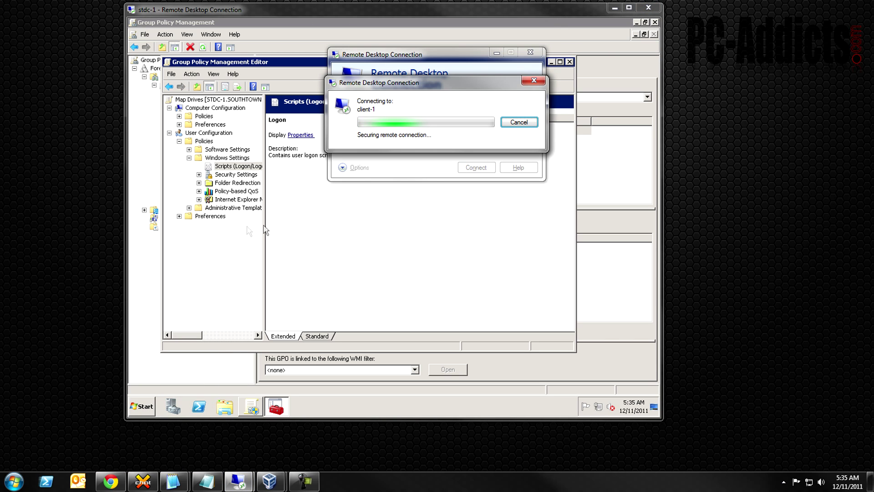
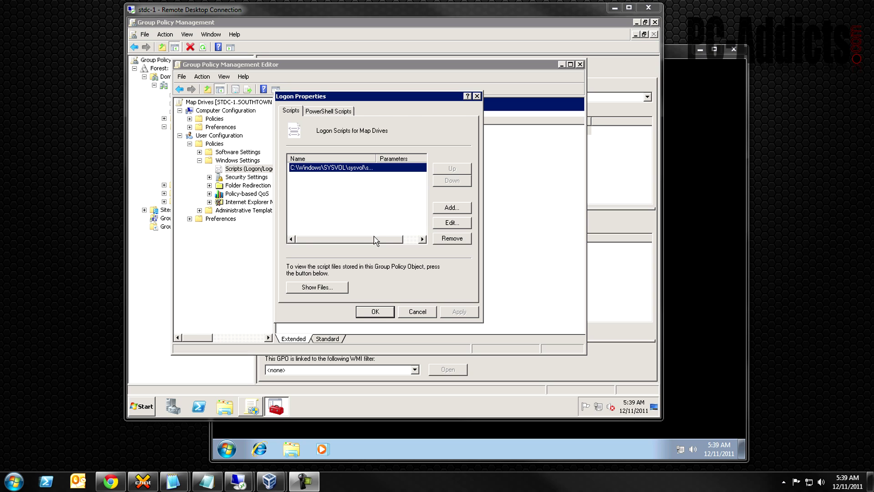
# Step: Check the logon script's full path in the server session without changing it
pyautogui.click(376, 241)
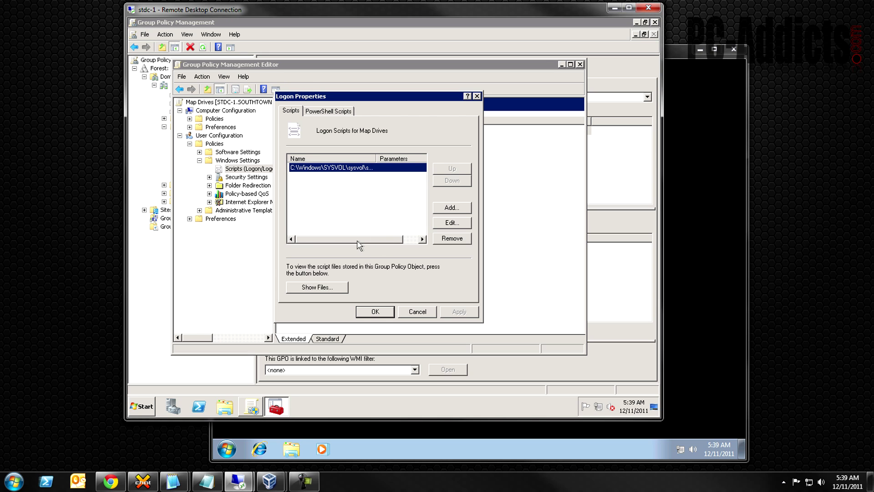
pyautogui.click(295, 168)
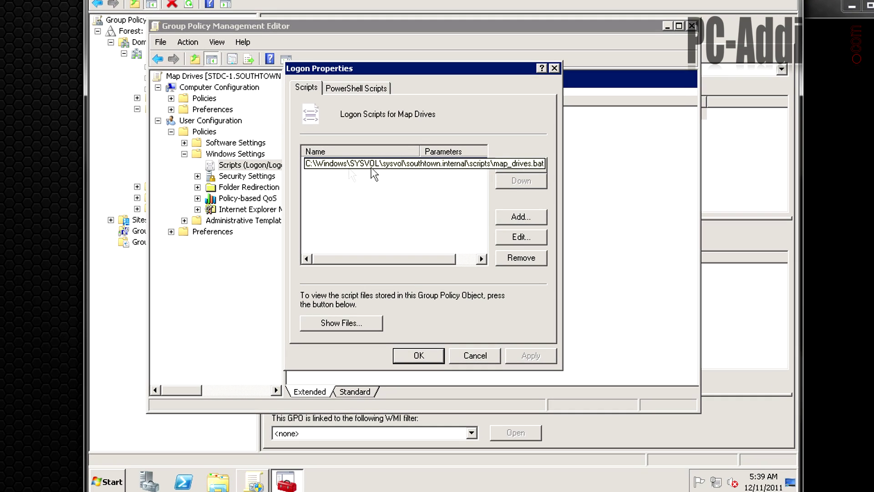
pyautogui.press('Escape')
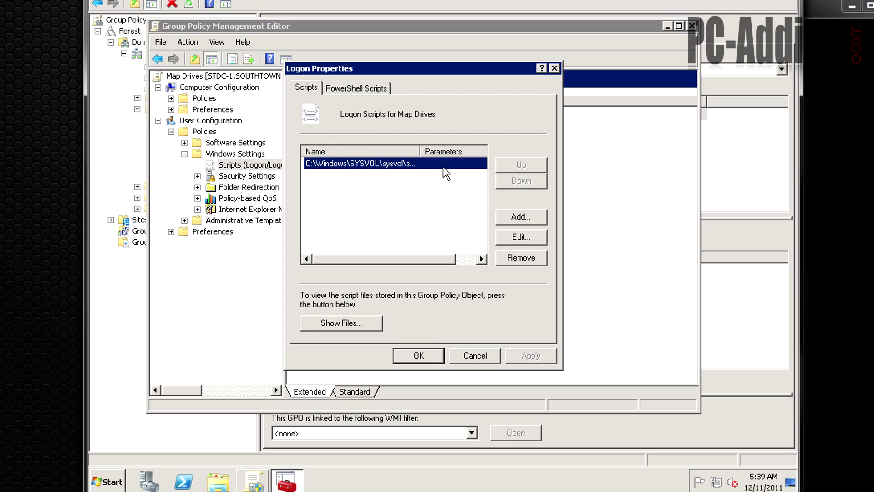
# Step: Open the map_drives.bat logon script entry for editing and browse for a different file
pyautogui.click(372, 165)
pyautogui.click(532, 236)
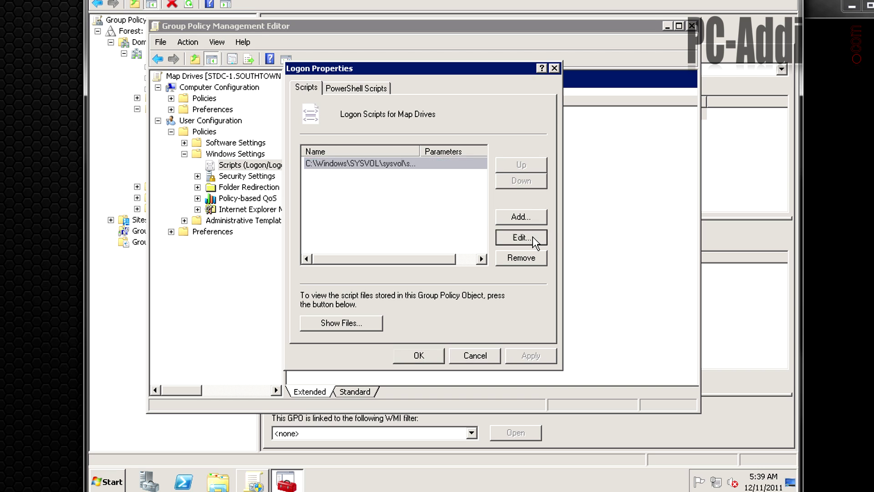
pyautogui.moveTo(449, 160); pyautogui.dragTo(204, 170)
pyautogui.click(527, 164)
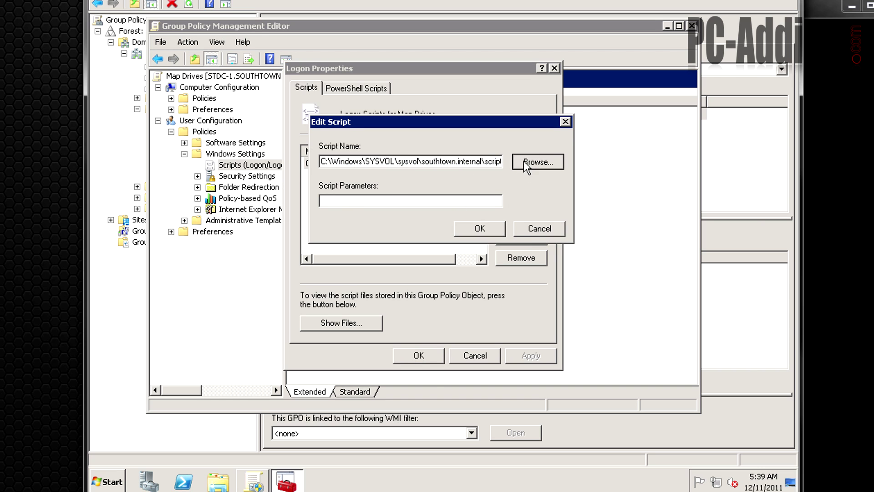
# Step: Enter the \\southtown\netlogon share path in the Browse location, retrying after network errors
pyautogui.click(510, 142)
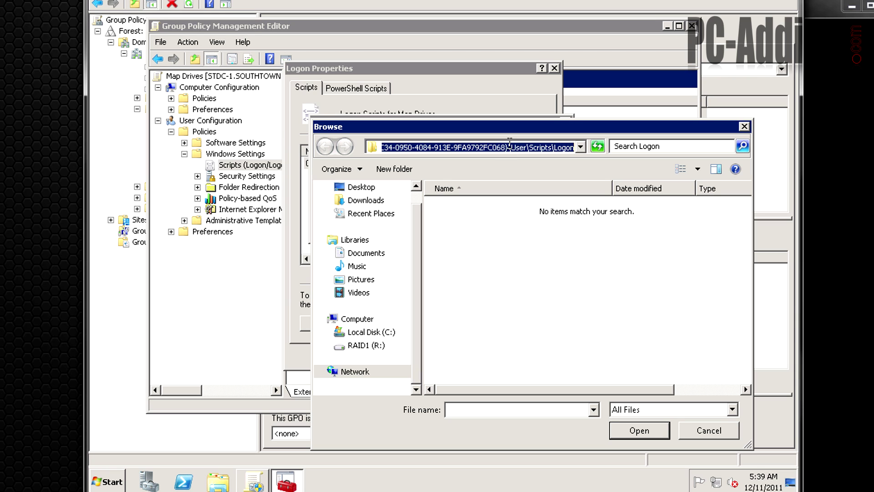
pyautogui.write('\\\\southtonw\\')
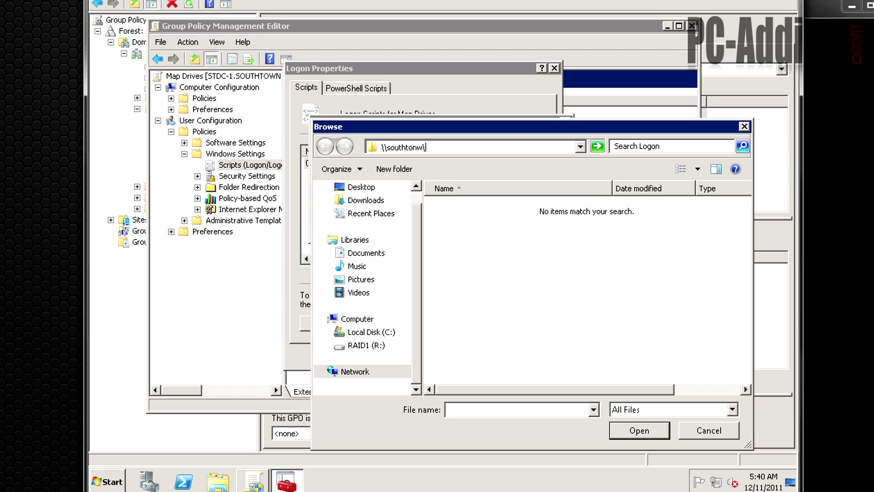
pyautogui.write('netlogon')
pyautogui.press('Return')
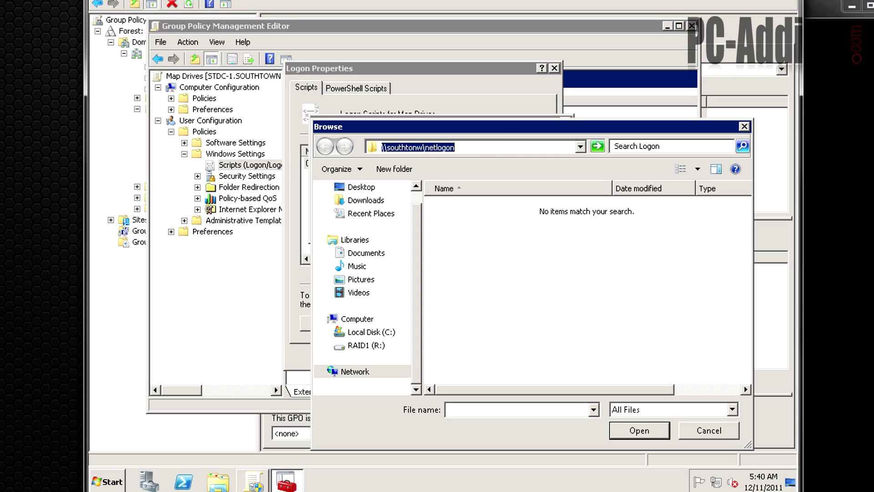
pyautogui.click(579, 237)
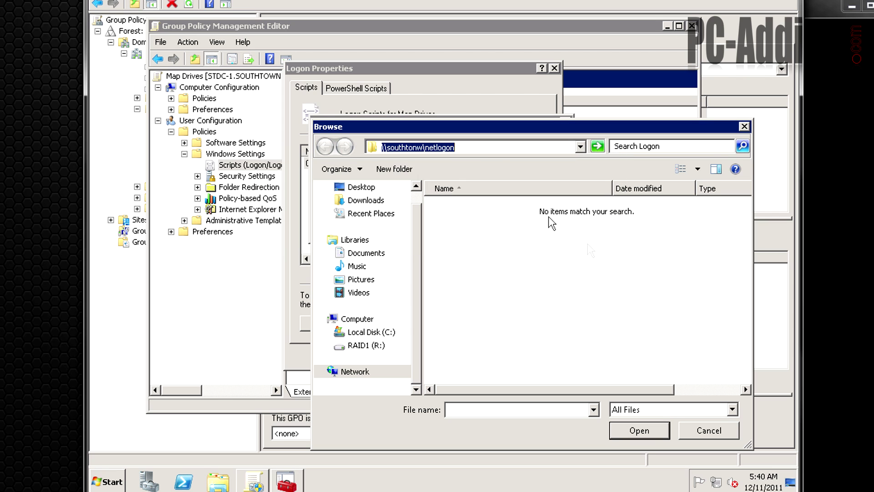
pyautogui.click(426, 148)
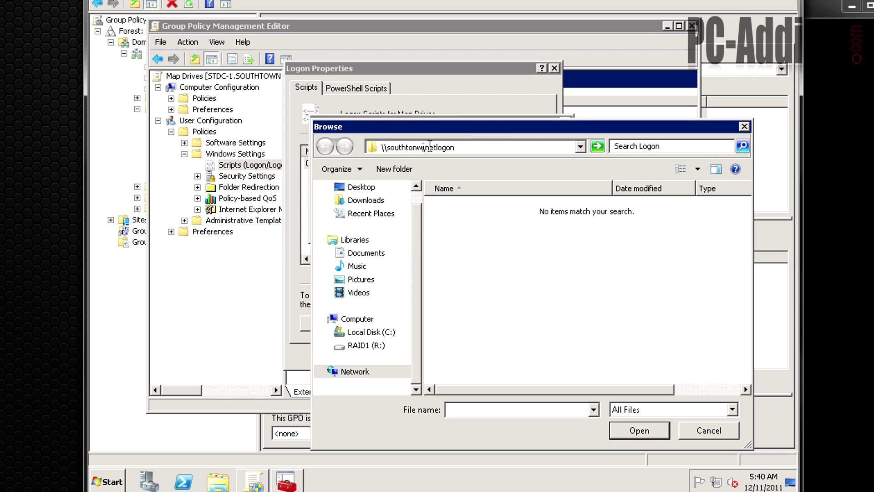
pyautogui.press('BackSpace')
pyautogui.press('Return')
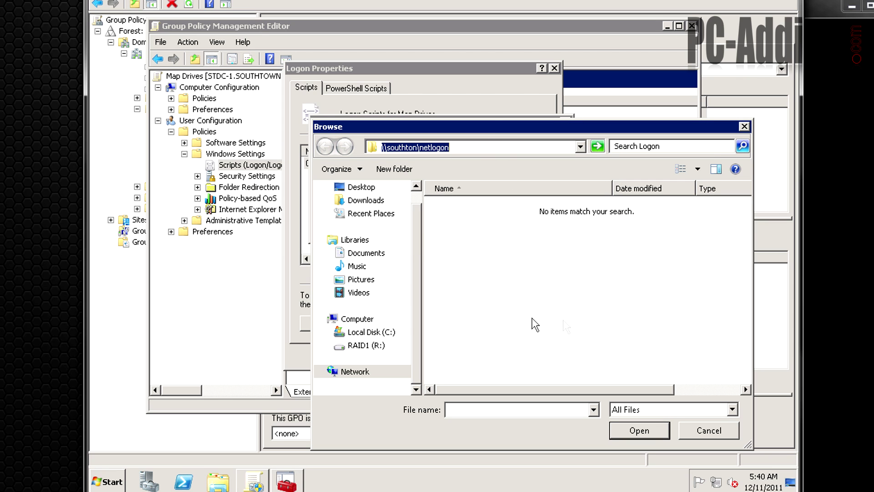
pyautogui.click(409, 148)
pyautogui.press('Return')
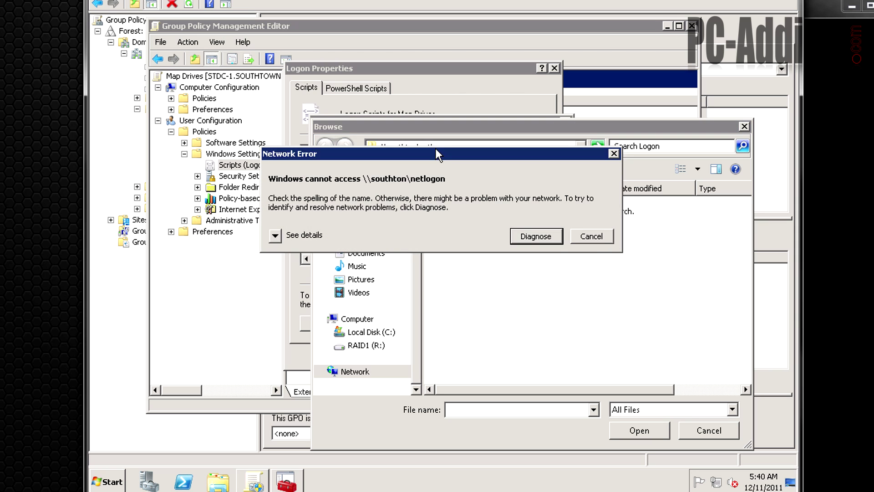
pyautogui.click(592, 237)
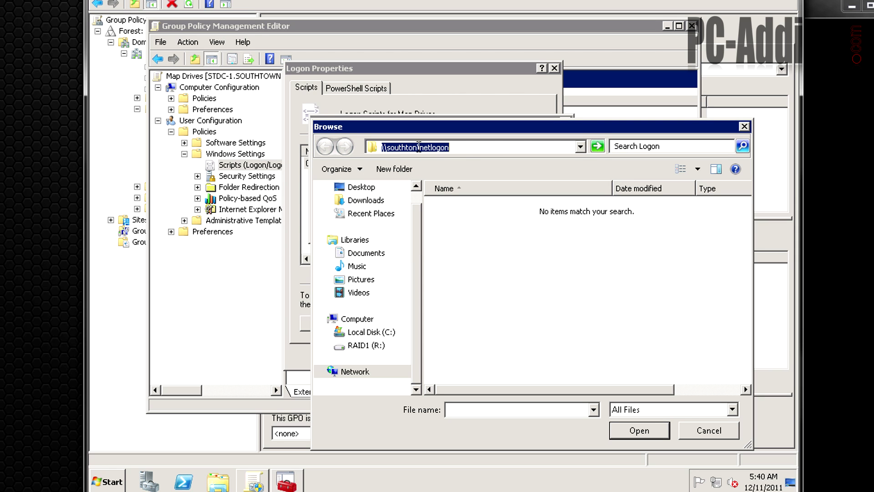
# Step: Correct the server name to southtown and choose map_drives.bat as the logon script
pyautogui.click(418, 147)
pyautogui.press('BackSpace')
pyautogui.write('wn')
pyautogui.press('Return')
pyautogui.doubleClick(476, 223)
pyautogui.click(531, 229)
# Step: Apply the logon script, log off client-1, and reconnect to it with mstsc and the password
pyautogui.click(416, 355)
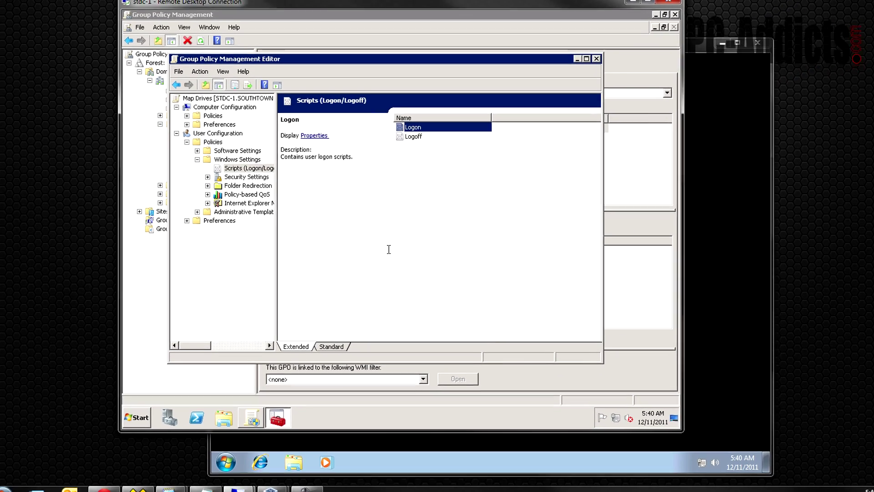
pyautogui.click(675, 356)
pyautogui.click(226, 449)
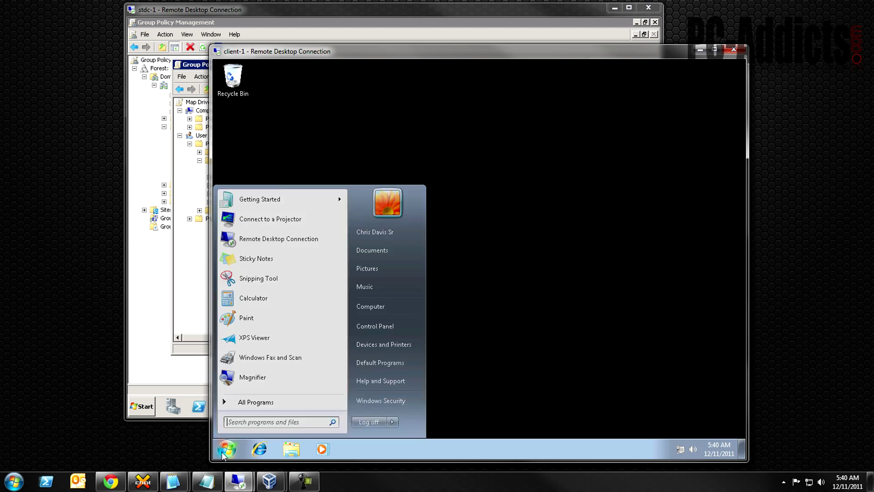
pyautogui.click(370, 423)
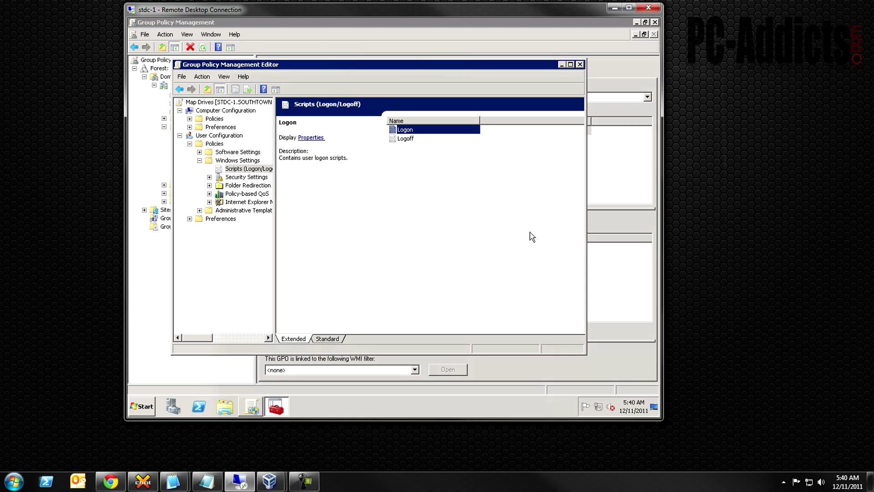
pyautogui.press('super')
pyautogui.write('mstsc')
pyautogui.press('Return')
pyautogui.press('Return')
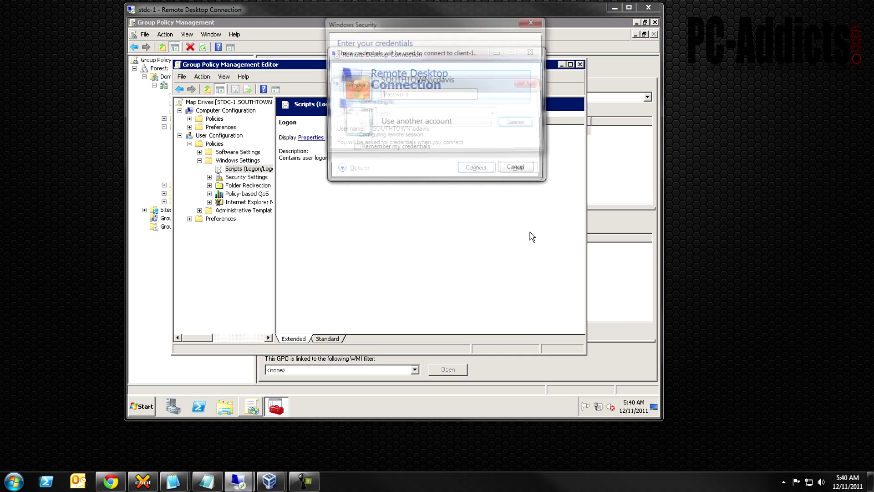
pyautogui.write('********')
pyautogui.press('Return')
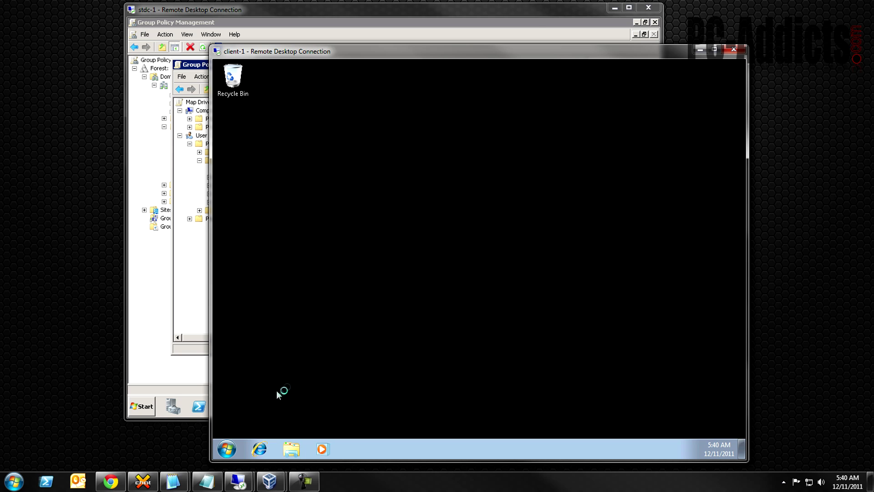
# Step: Open Computer on client-1 to inspect the SharedDocs (S:) network drive, then return to stdc-1
pyautogui.click(227, 449)
pyautogui.click(406, 395)
pyautogui.click(235, 447)
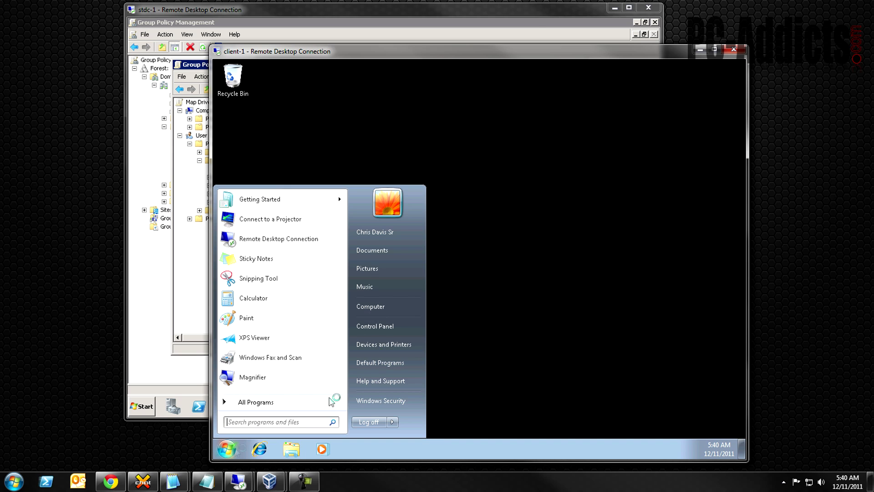
pyautogui.click(381, 311)
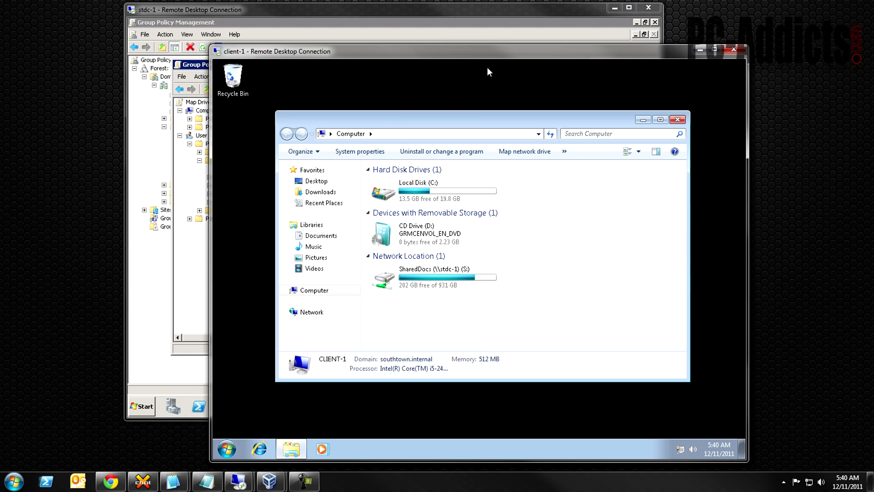
pyautogui.moveTo(491, 52); pyautogui.dragTo(489, 48)
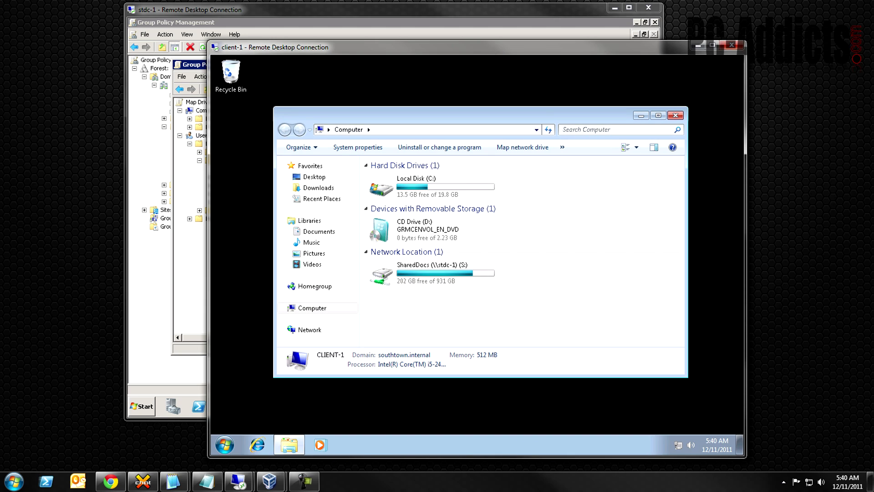
pyautogui.click(423, 283)
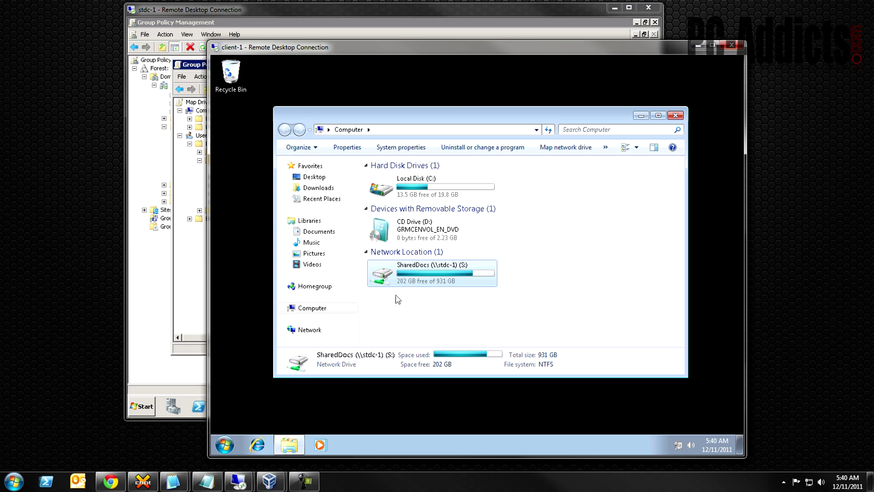
pyautogui.click(209, 15)
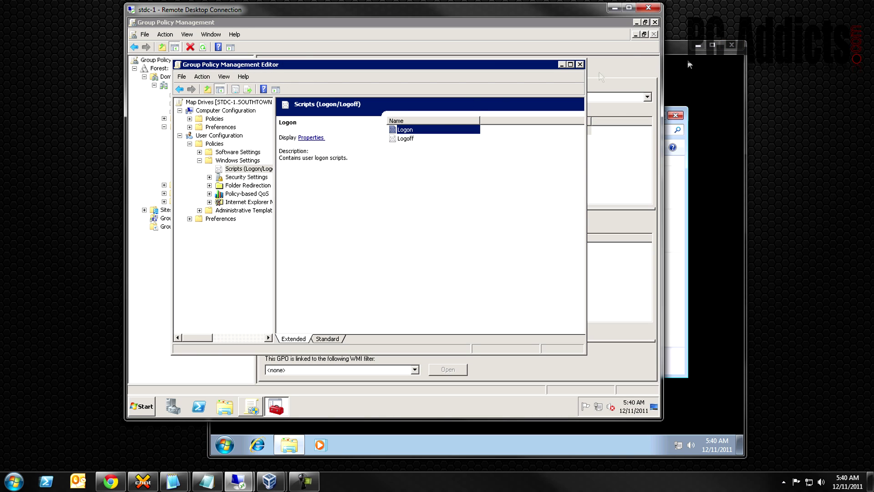
# Step: Close the editor and delete the Map Drives GPO link from SOUTHTOWN
pyautogui.click(580, 64)
pyautogui.rightClick(204, 135)
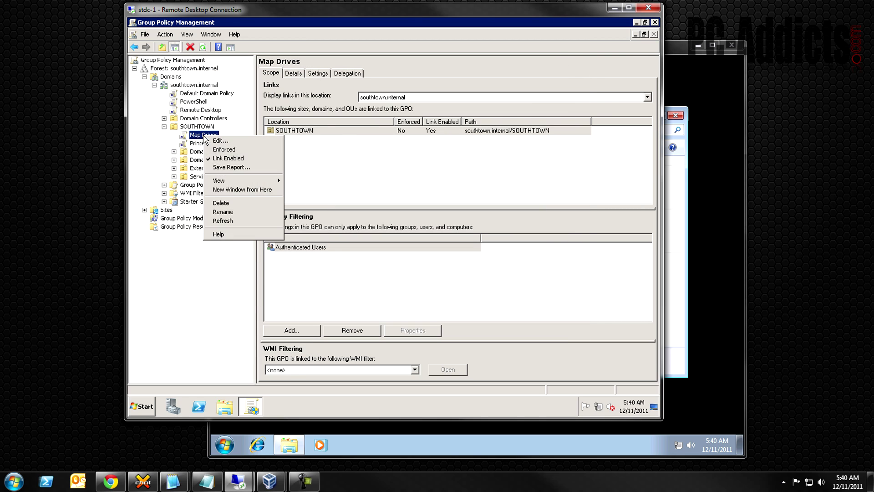
pyautogui.click(230, 202)
pyautogui.click(395, 231)
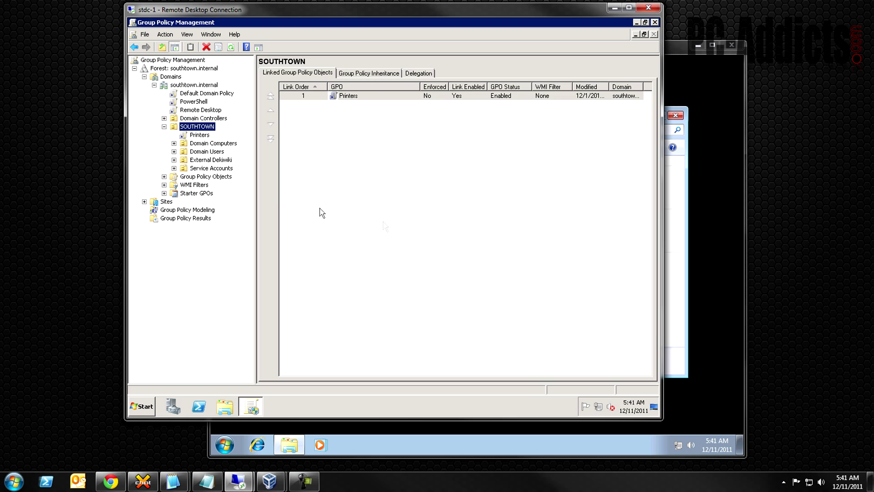
# Step: Disconnect the SharedDocs (S:) network drive on client-1, then return to stdc-1
pyautogui.click(673, 132)
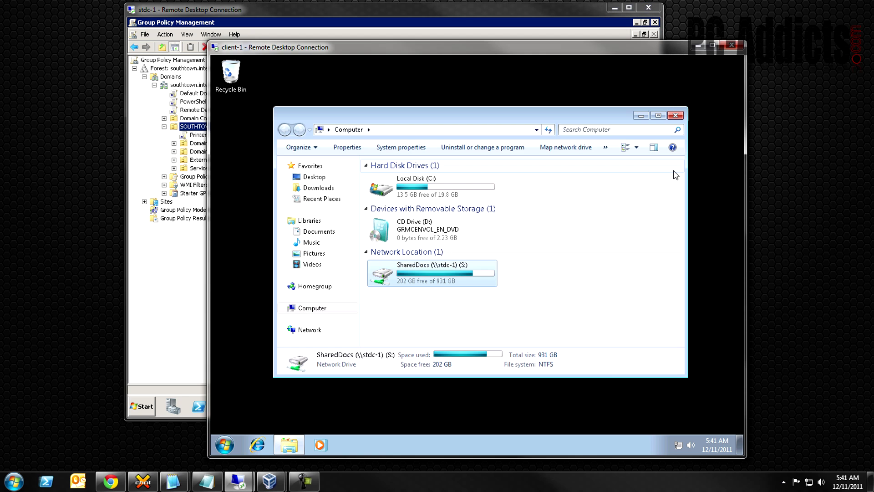
pyautogui.rightClick(477, 274)
pyautogui.rightClick(448, 274)
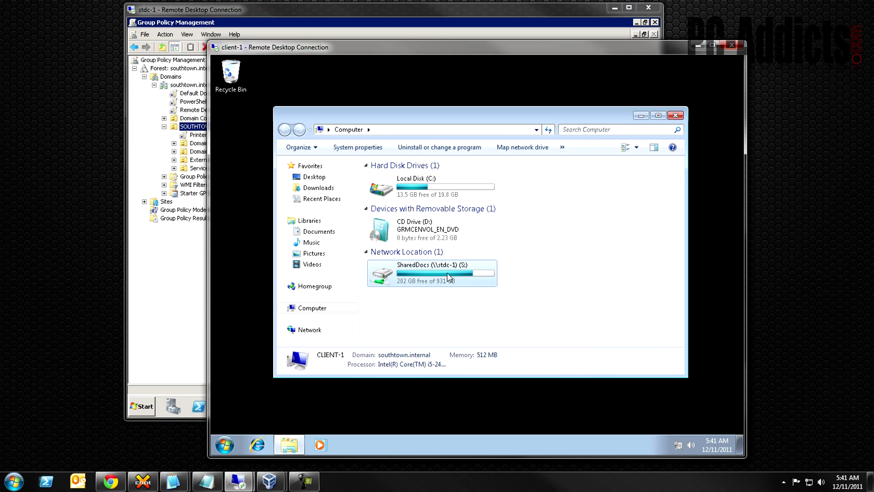
pyautogui.click(479, 335)
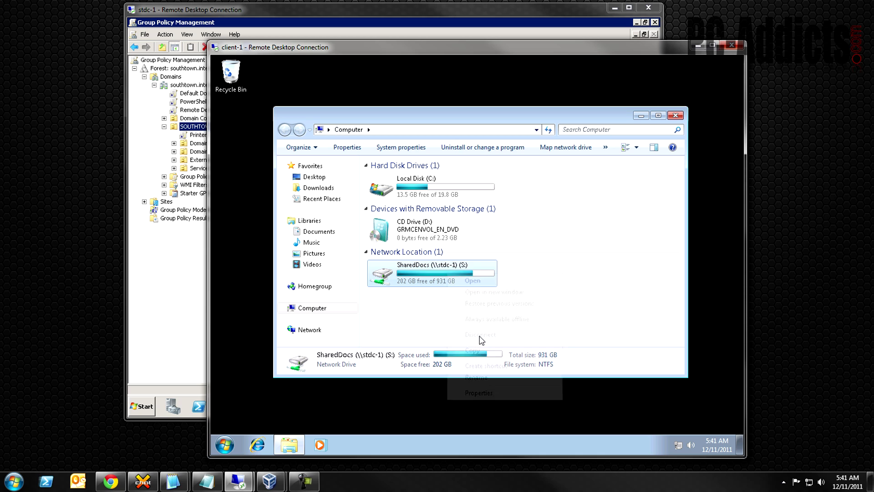
pyautogui.click(203, 238)
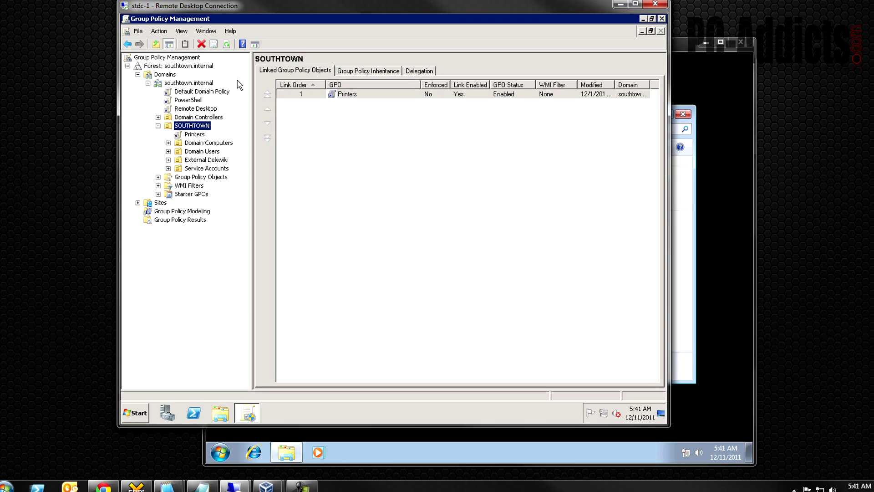
# Step: Create a GPO named 'New Map Drives' linked to the SOUTHTOWN unit
pyautogui.rightClick(181, 127)
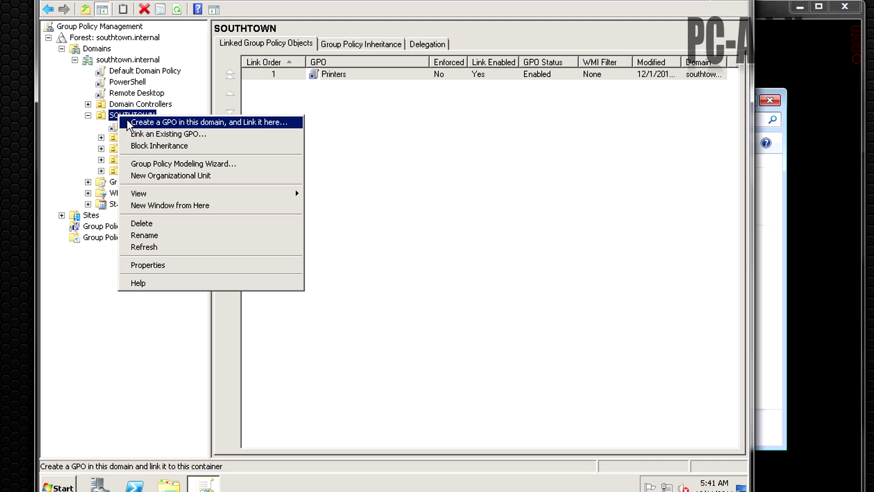
pyautogui.click(129, 121)
pyautogui.write('New')
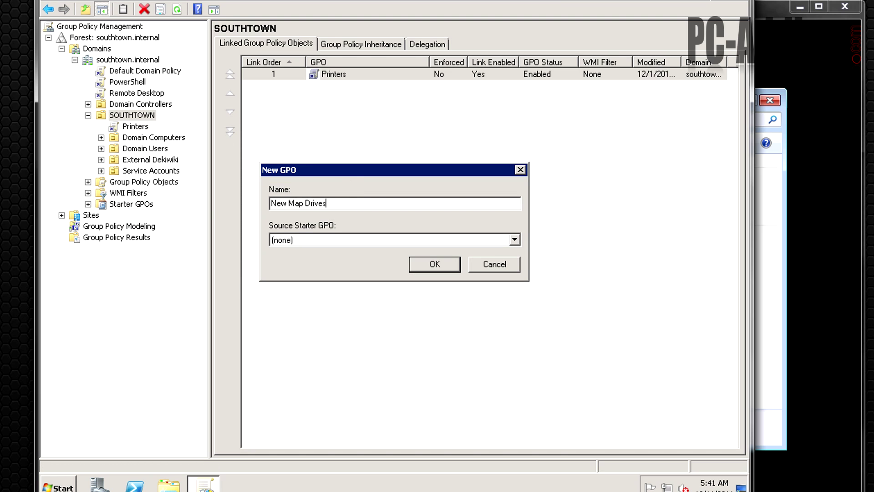
pyautogui.write(' Map Drives')
pyautogui.press('Return')
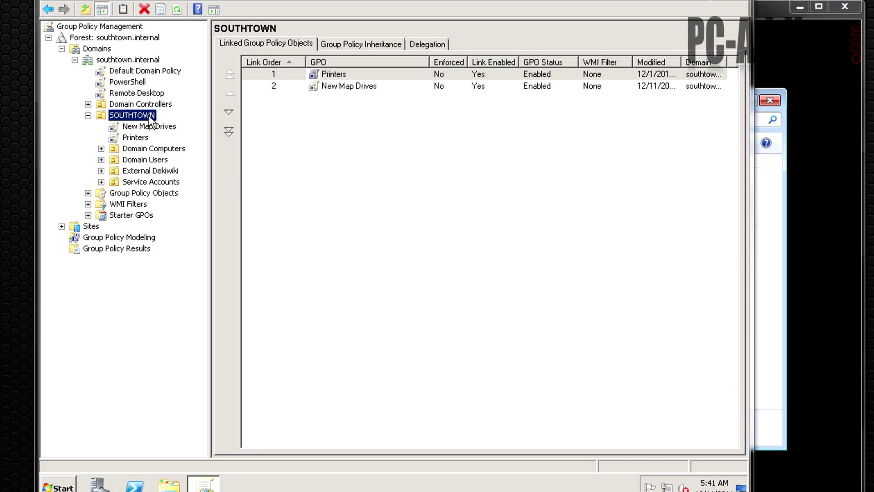
# Step: Edit the New Map Drives GPO and expand User Configuration > Preferences
pyautogui.rightClick(136, 127)
pyautogui.click(178, 131)
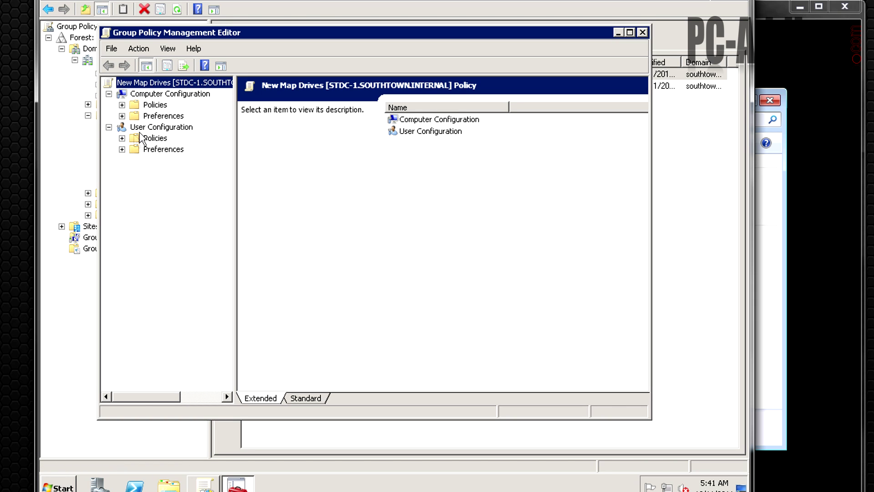
pyautogui.click(122, 138)
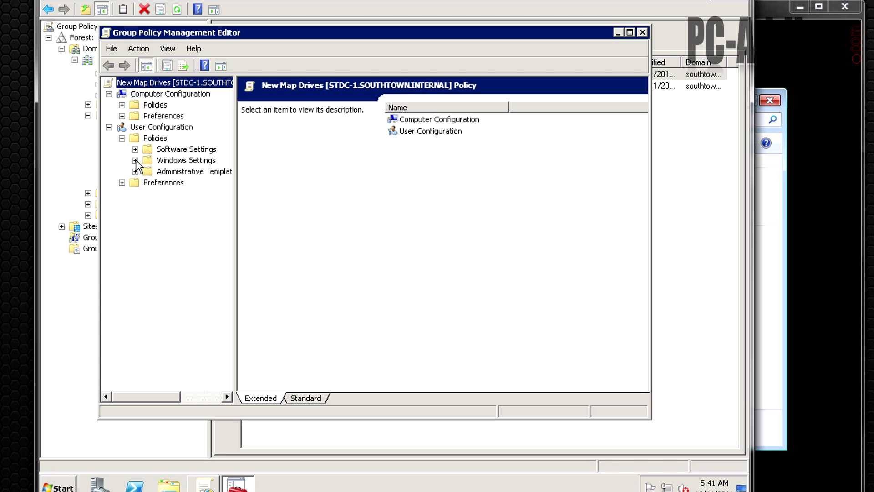
pyautogui.click(122, 182)
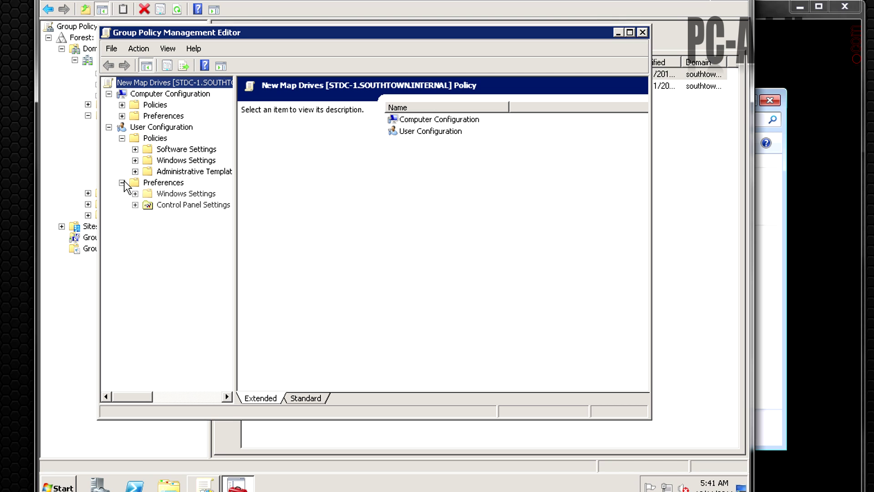
pyautogui.click(122, 138)
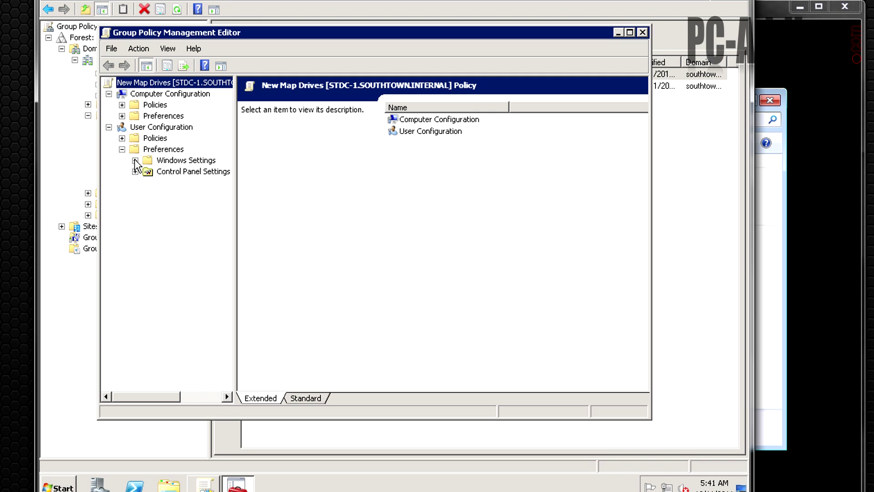
# Step: Under Preferences > Windows Settings > Drive Maps, add a new Mapped Drive
pyautogui.click(135, 161)
pyautogui.click(135, 161)
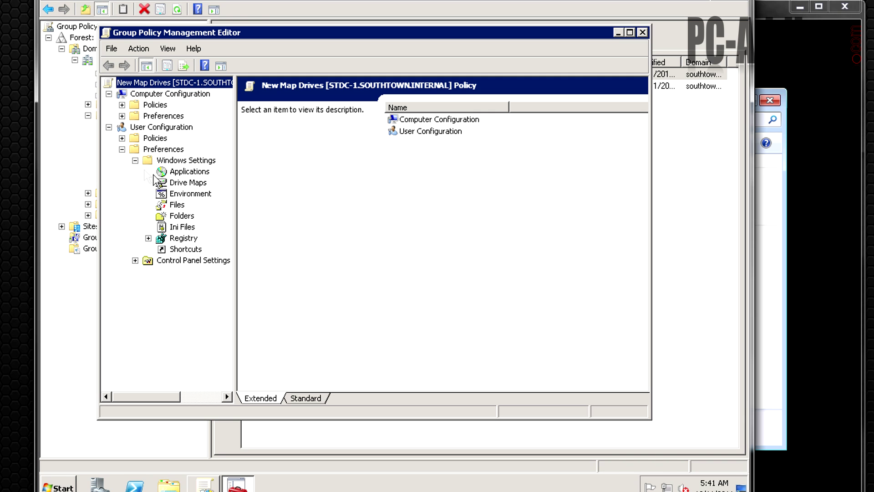
pyautogui.click(179, 184)
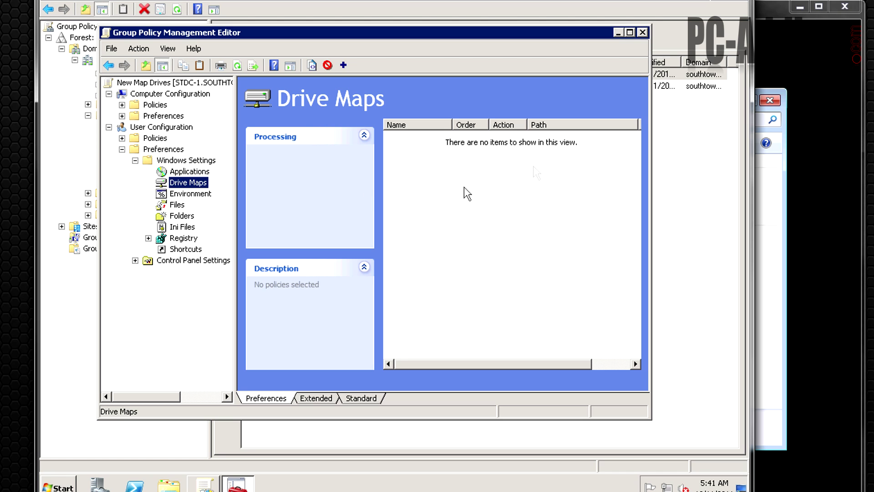
pyautogui.rightClick(473, 219)
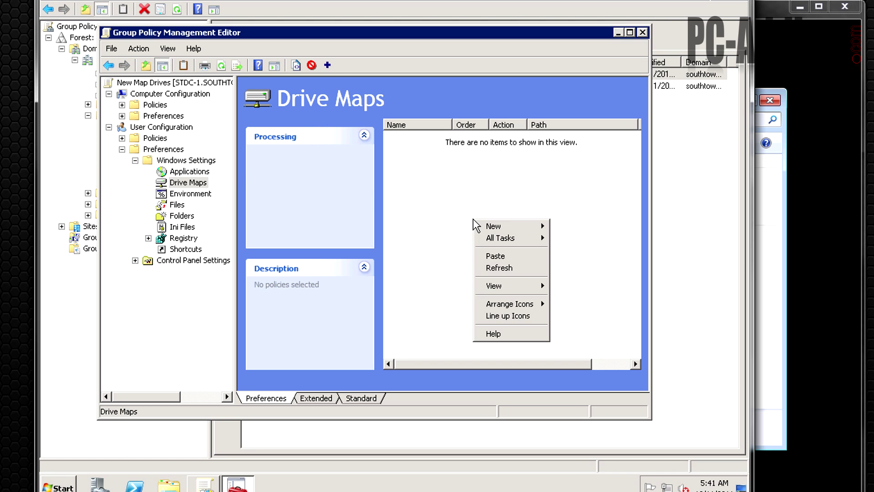
pyautogui.moveTo(484, 228)
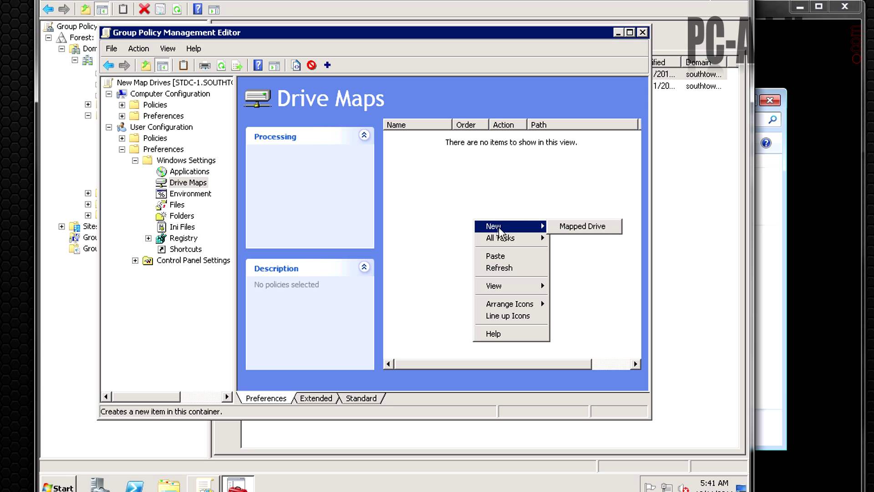
pyautogui.click(569, 225)
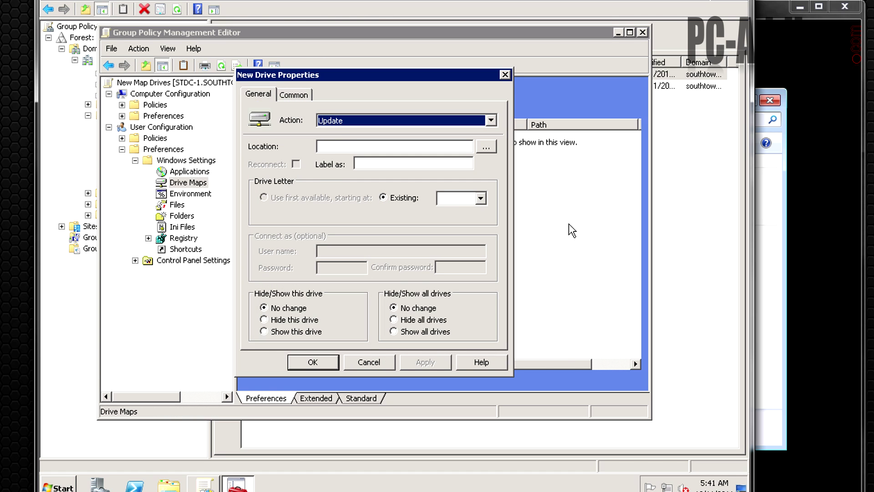
# Step: Set the mapped drive to Replace, location \\stdc-1\SharedDocs, labelled 'Cool Shared Docs'
pyautogui.click(337, 121)
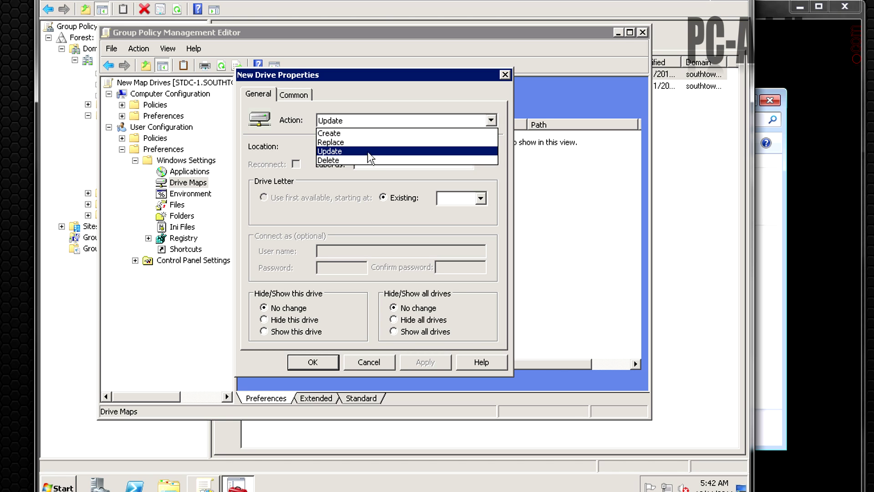
pyautogui.click(366, 142)
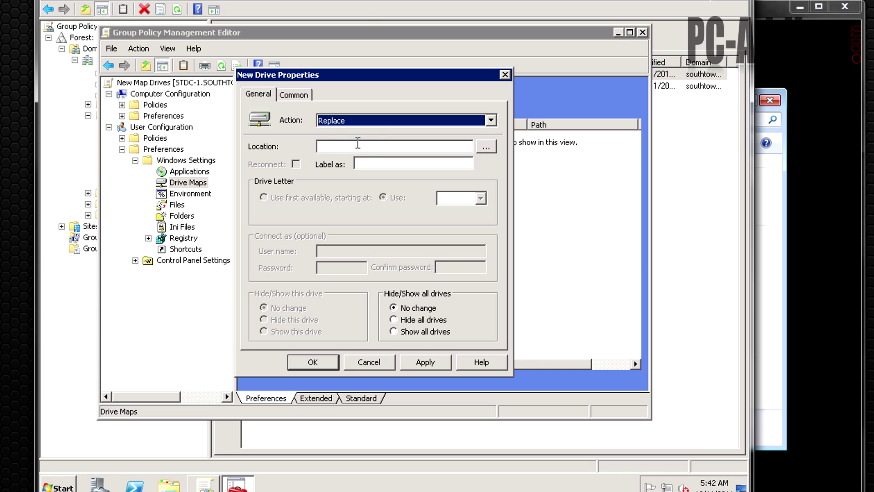
pyautogui.click(368, 147)
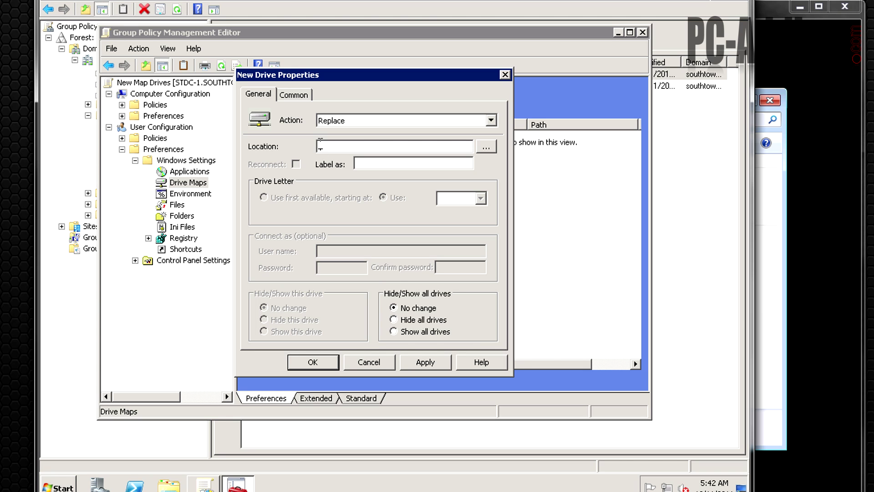
pyautogui.write('\\\\stdc-1\\SharedDocs')
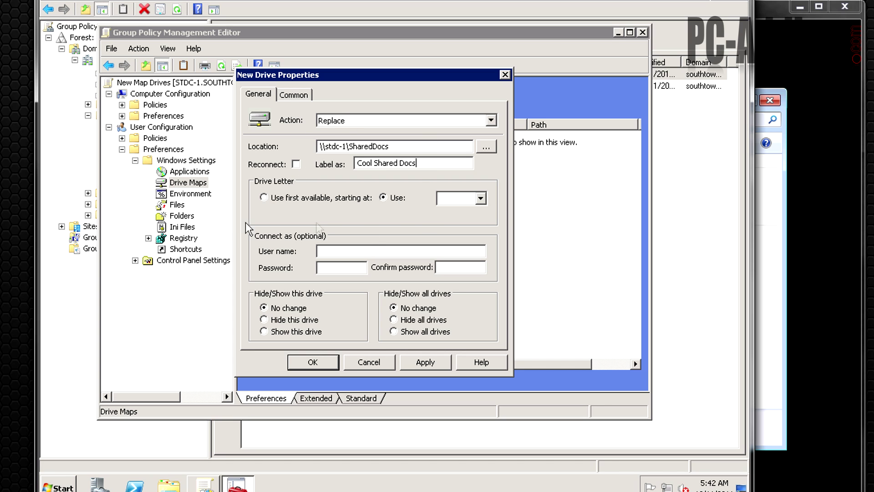
pyautogui.click(471, 196)
# Step: Assign drive letter O and review the General and Common tab settings
pyautogui.scroll(-2, 487, 346)
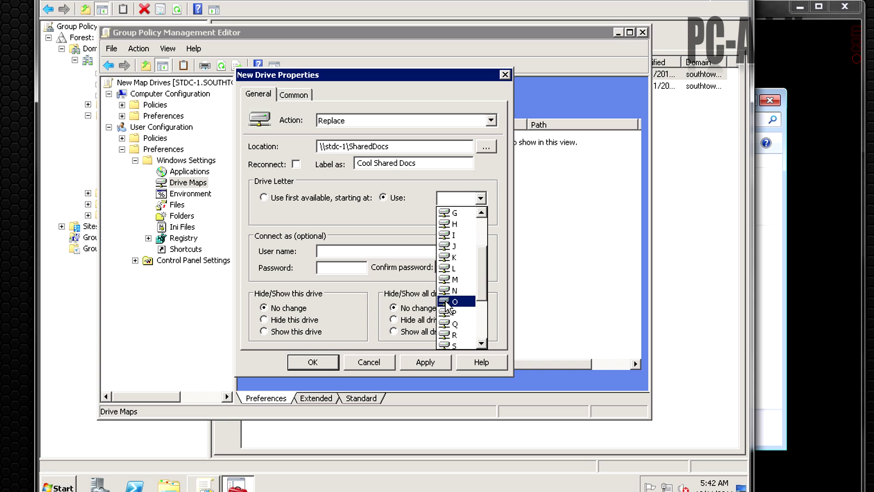
pyautogui.click(448, 301)
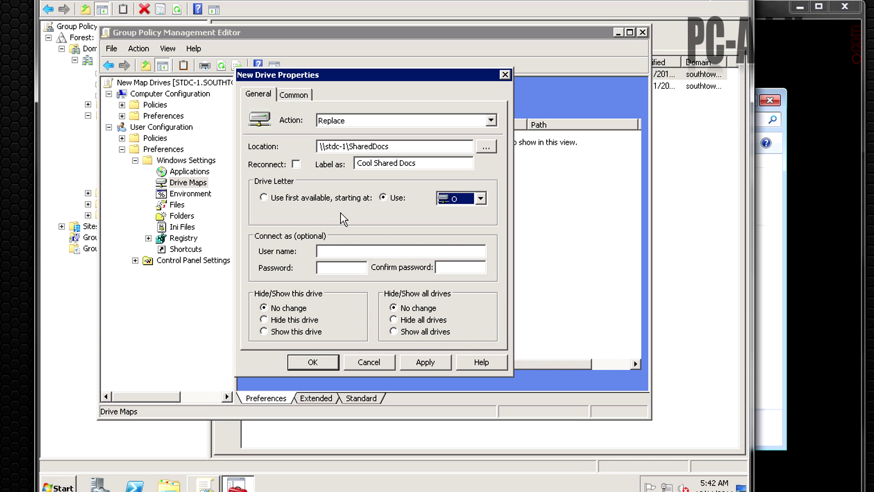
pyautogui.click(332, 252)
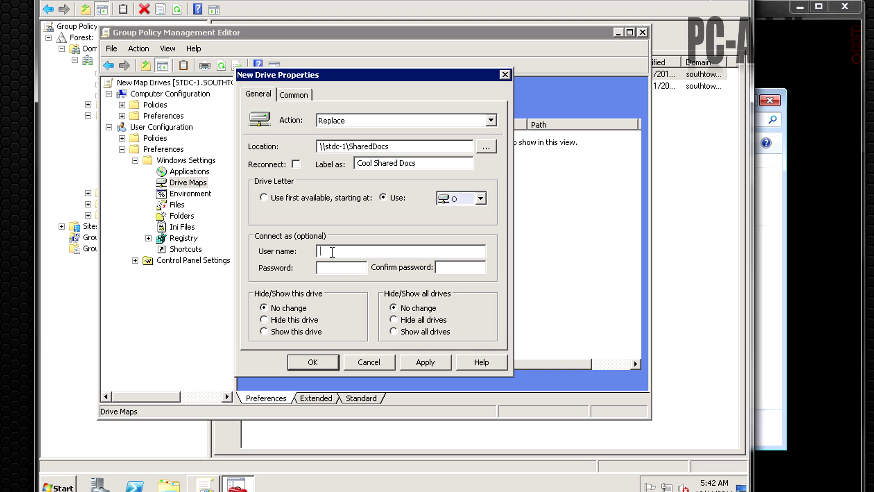
pyautogui.click(434, 269)
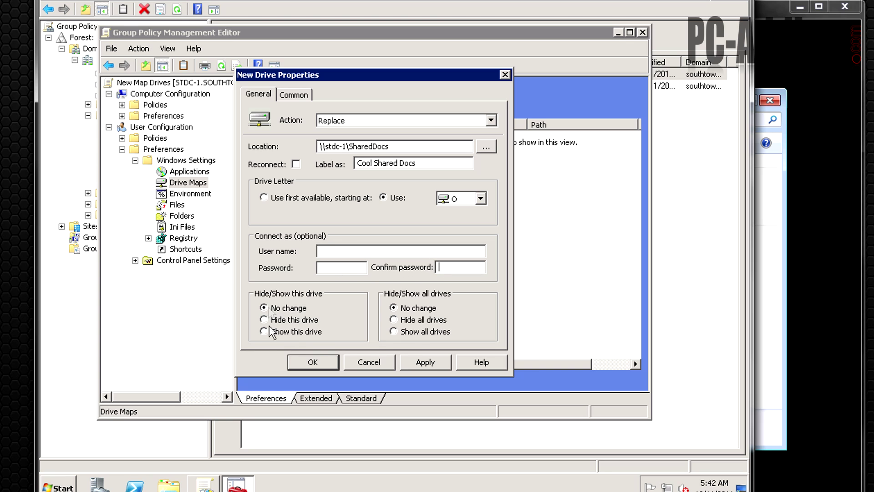
pyautogui.click(294, 95)
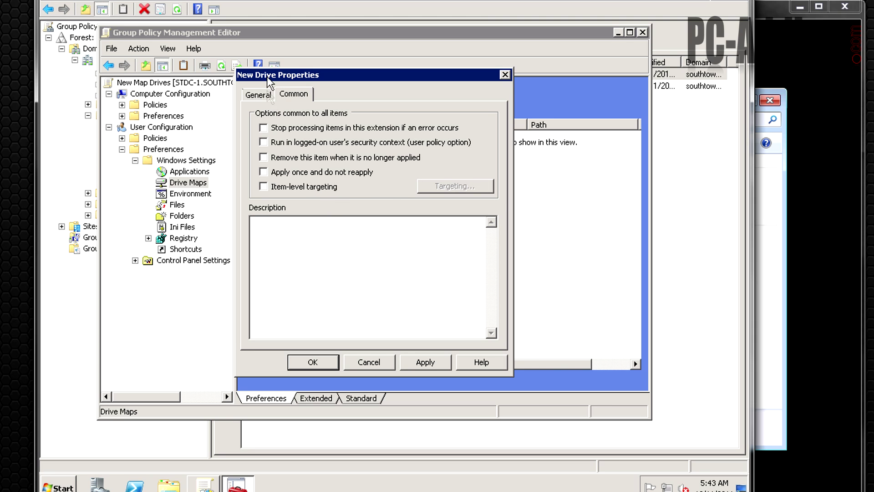
pyautogui.click(267, 98)
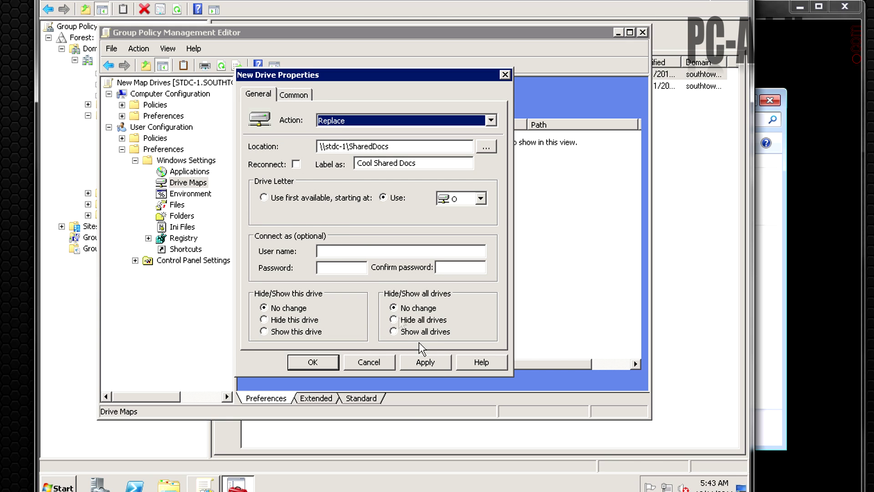
# Step: Apply and save the O: mapping, then select it in the Drive Maps list
pyautogui.click(428, 363)
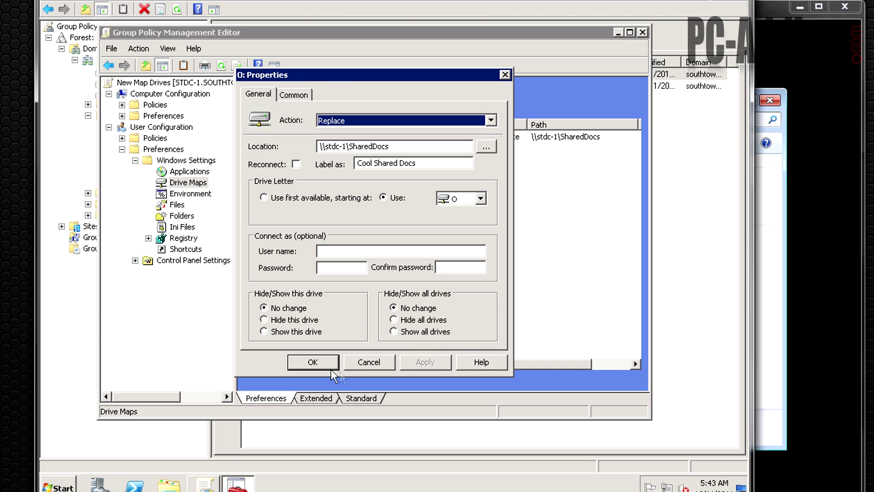
pyautogui.click(346, 368)
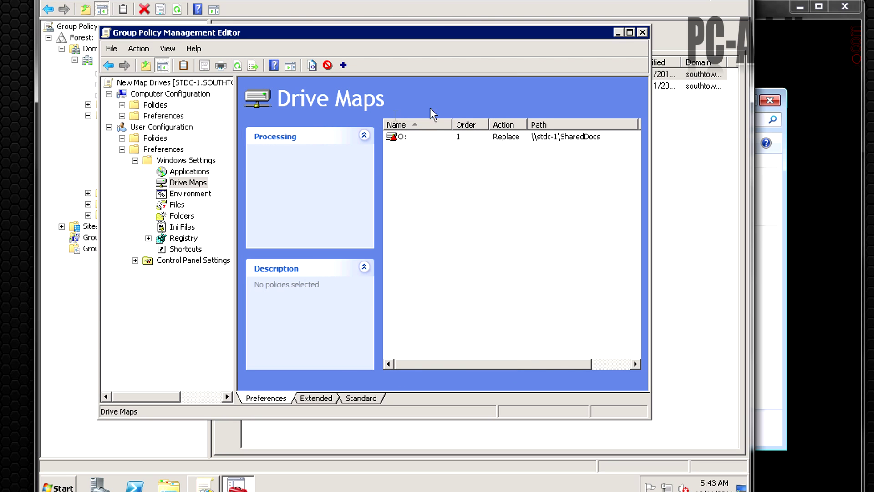
pyautogui.click(406, 136)
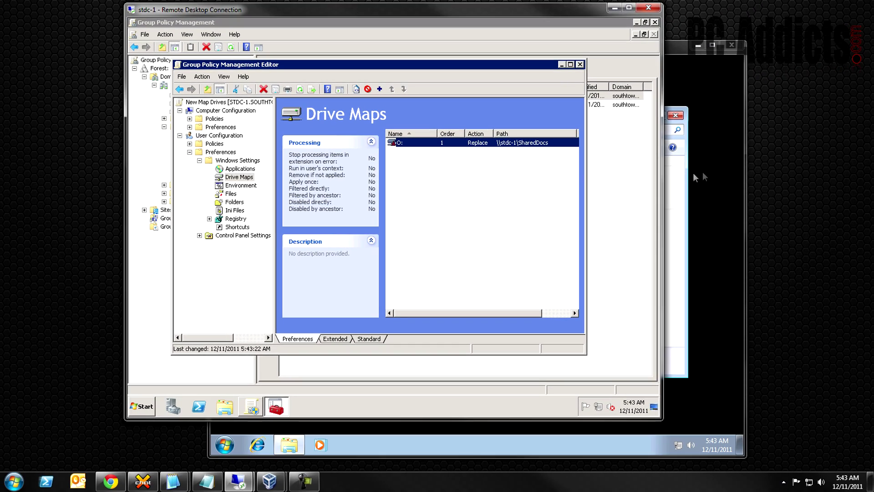
# Step: Close Computer on client-1 and run gpupdate /force until the policy update completes
pyautogui.click(696, 177)
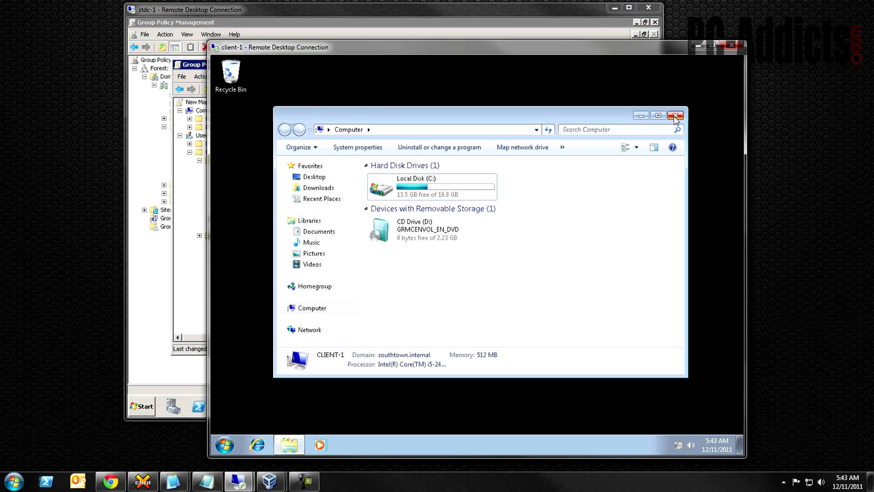
pyautogui.click(675, 115)
pyautogui.click(234, 434)
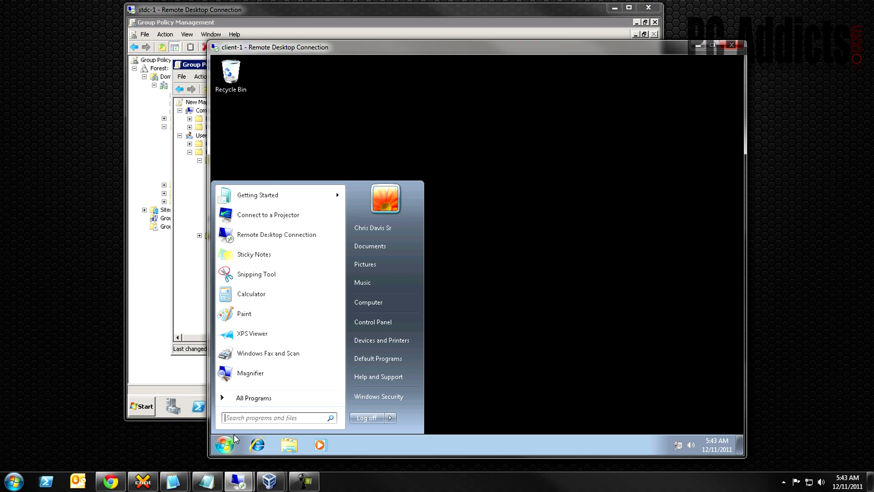
pyautogui.write('gpupdate /force')
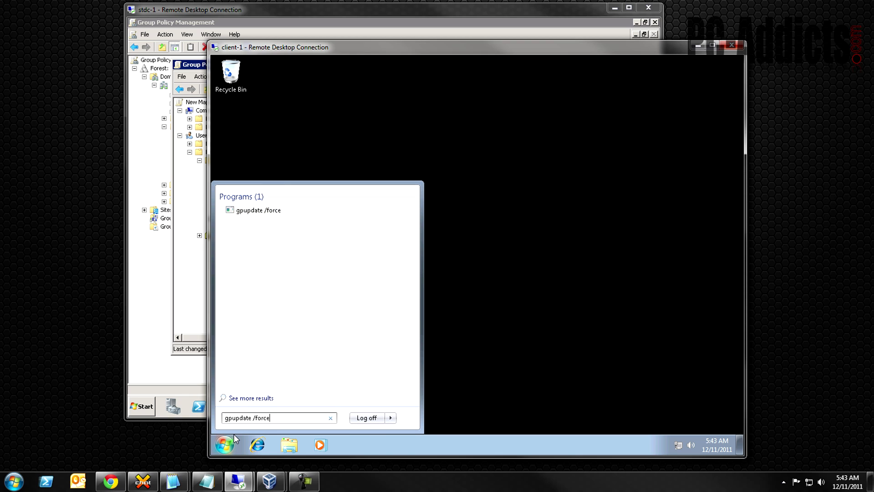
pyautogui.press('Return')
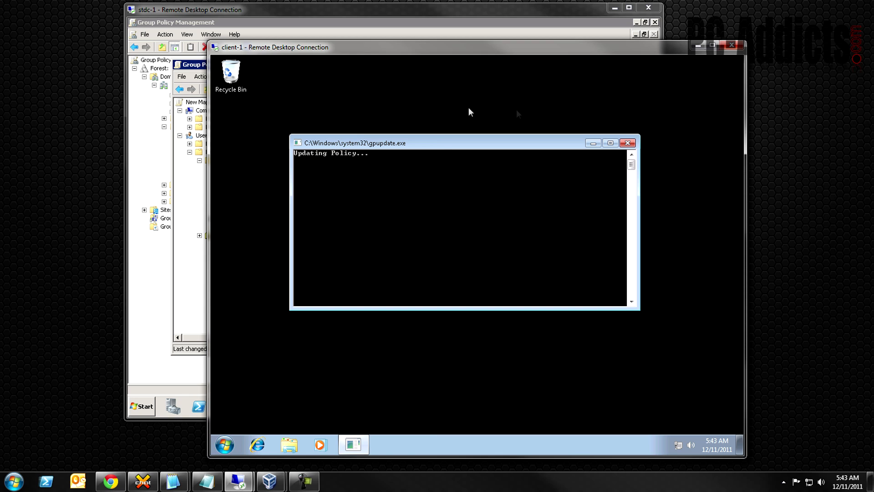
pyautogui.moveTo(443, 140); pyautogui.dragTo(446, 131)
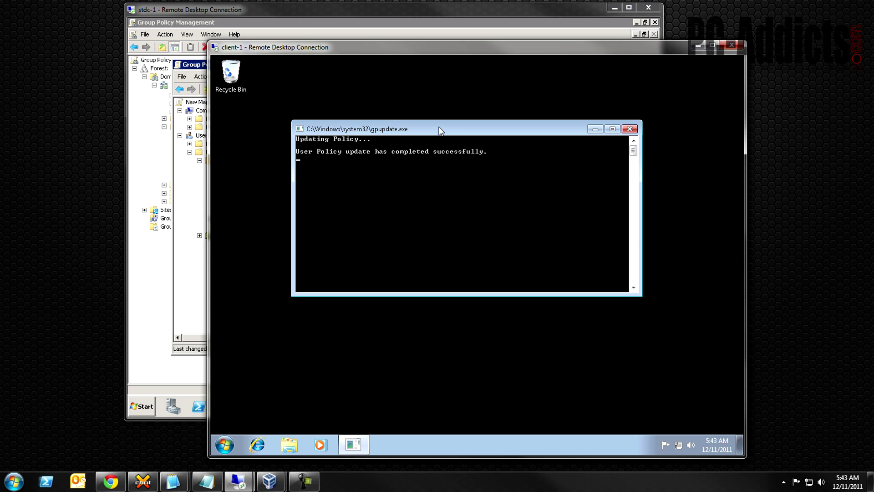
pyautogui.click(203, 70)
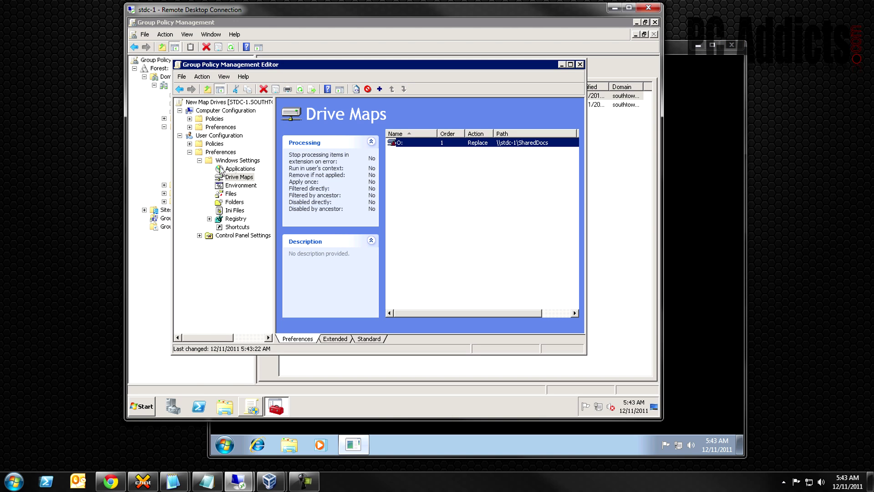
pyautogui.click(700, 51)
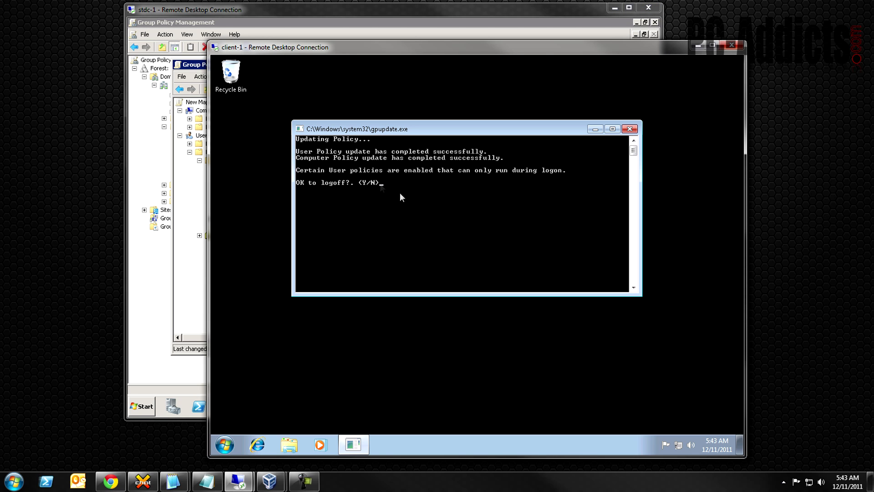
# Step: Log client-1 off, then reconnect over Remote Desktop with the account password and open Start
pyautogui.press('Return')
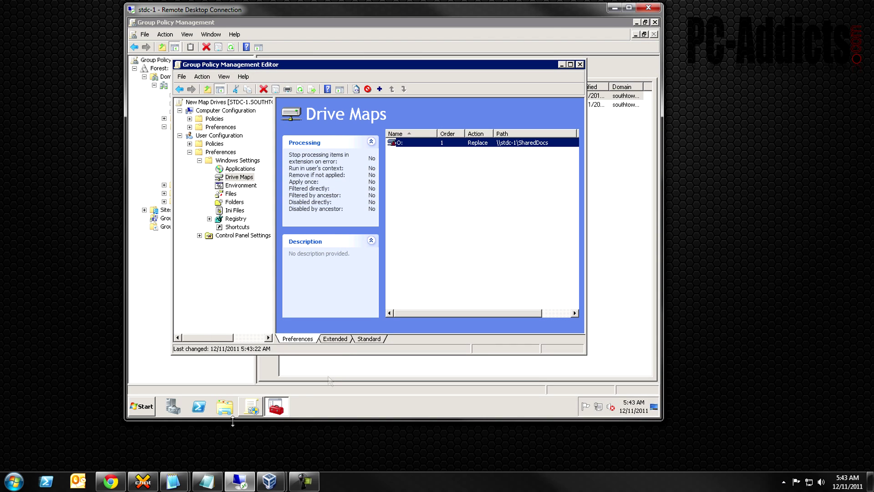
pyautogui.click(14, 482)
pyautogui.click(50, 257)
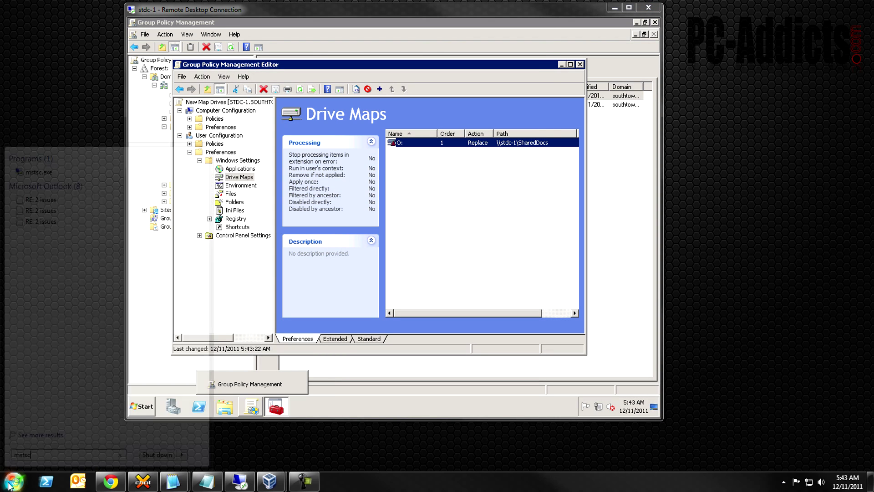
pyautogui.click(492, 167)
pyautogui.press('Return')
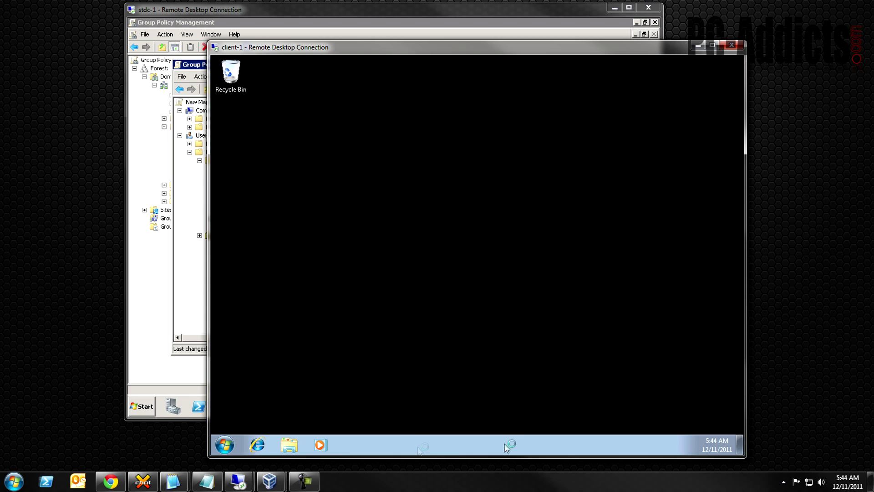
pyautogui.click(225, 445)
# Step: Open Computer on client-1 and inspect the mapped network drive Cool Shared Docs (O:): NTFS, 202 GB free of 931 GB
pyautogui.click(376, 303)
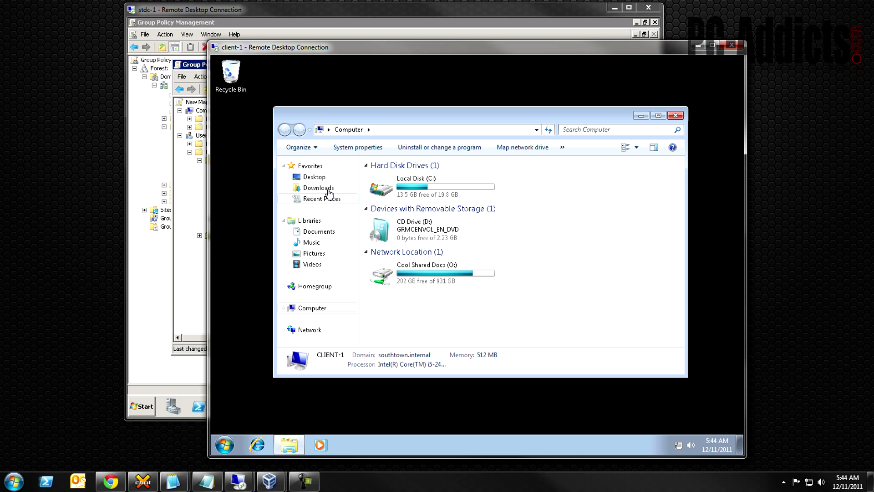
pyautogui.moveTo(330, 117); pyautogui.dragTo(329, 126)
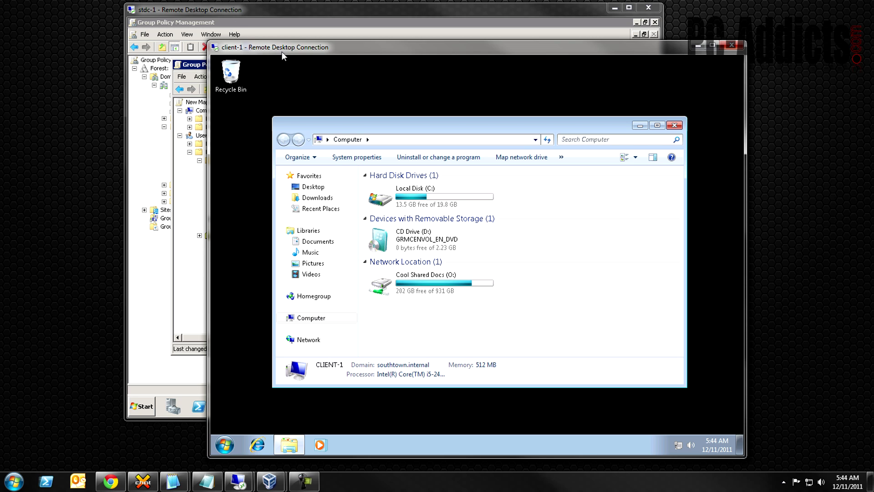
pyautogui.moveTo(287, 45); pyautogui.dragTo(278, 40)
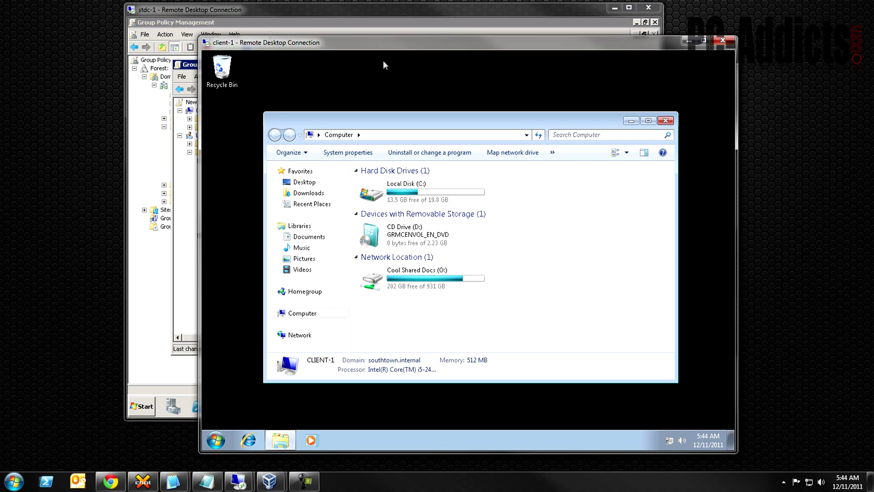
pyautogui.rightClick(415, 278)
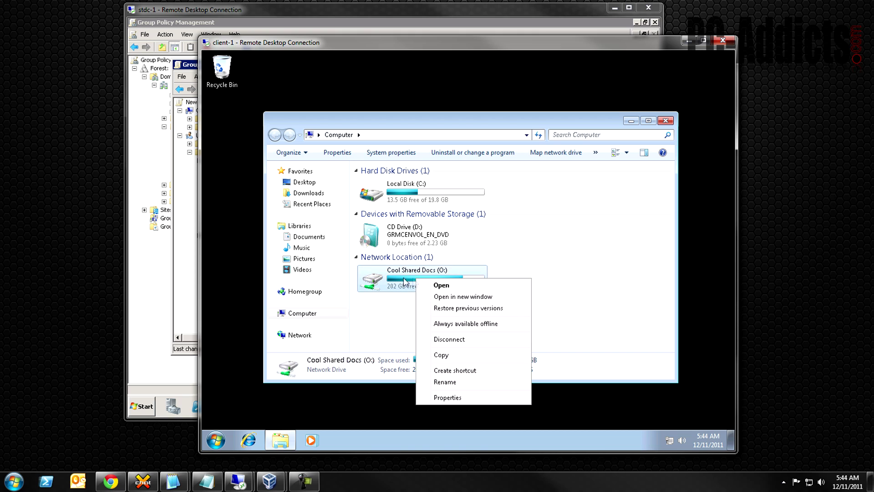
pyautogui.click(408, 315)
pyautogui.click(407, 283)
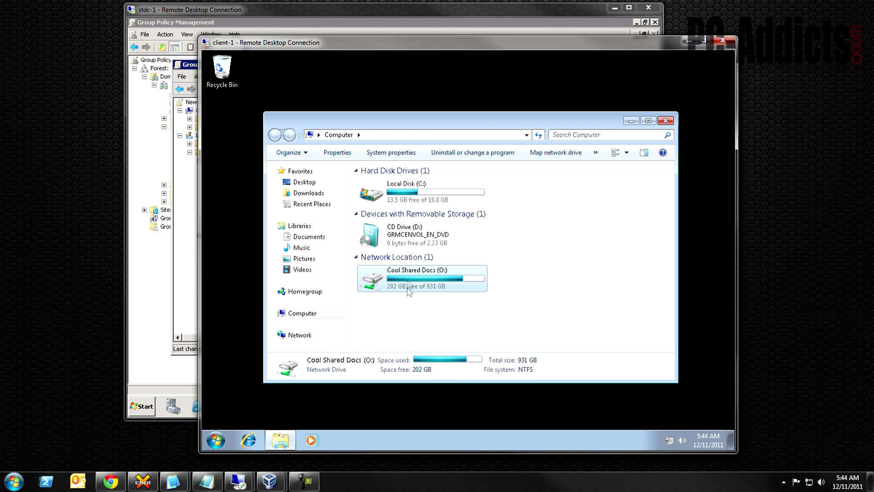
pyautogui.click(407, 327)
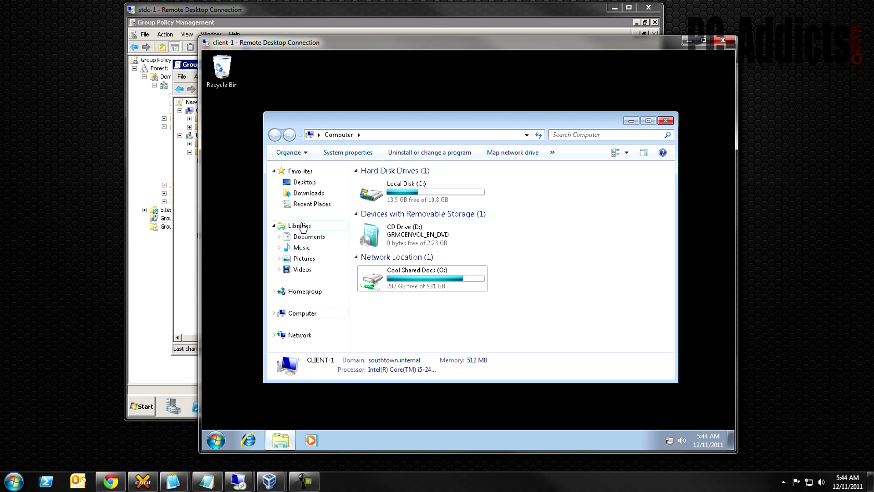